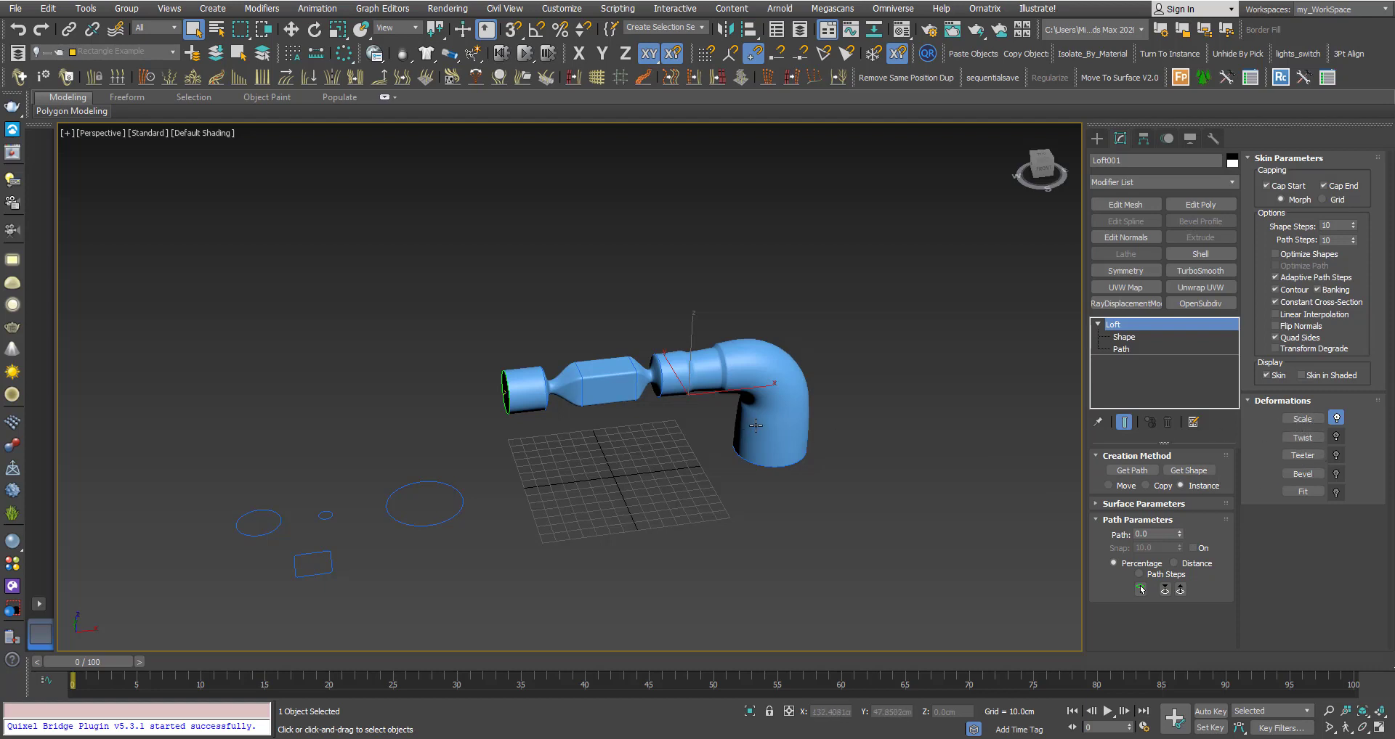
Orbit, pan and zoom around the lofted pipe to inspect it.
mouse_move(756, 426)
middle_down()
mouse_move(676, 430)
mouse_move(738, 426)
middle_up()
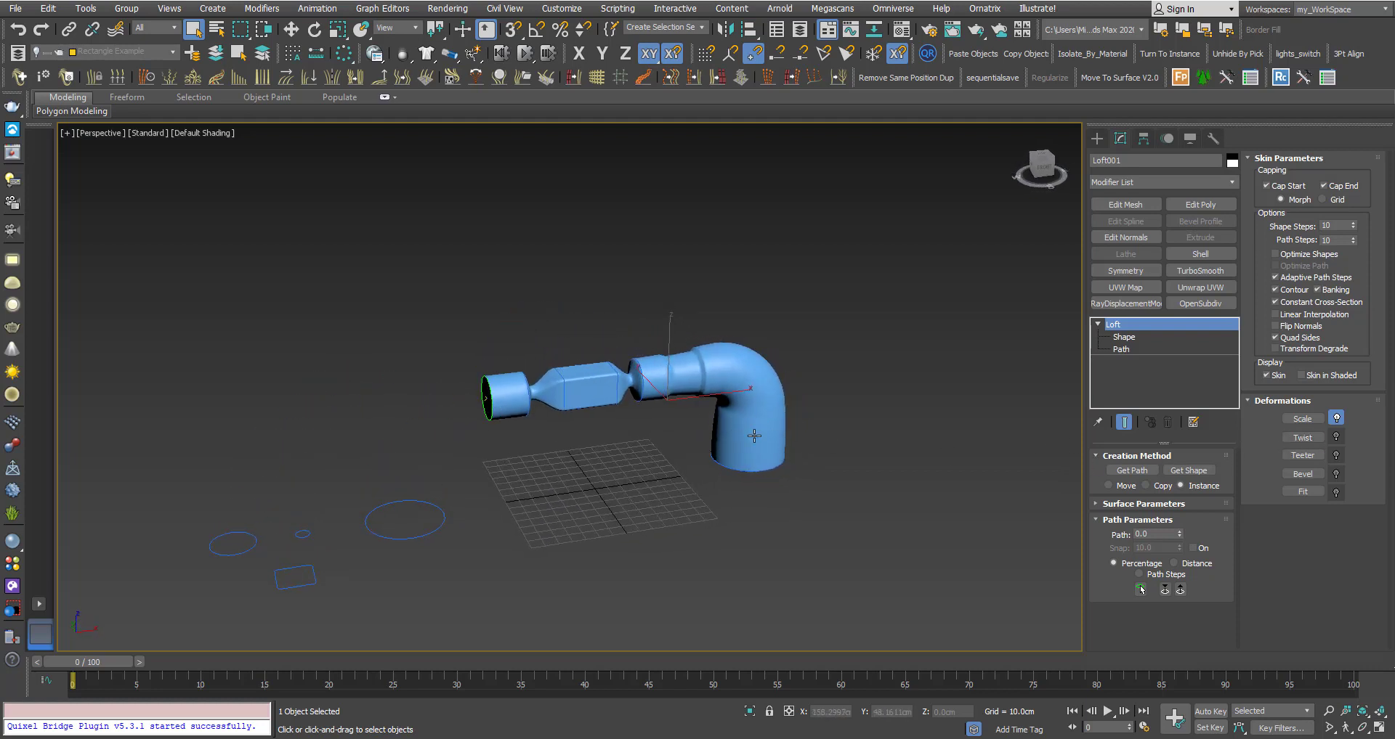
alt+middle_drag(738, 428, 686, 455)
middle_drag(737, 387, 672, 381)
scroll(665, 395, up, 3)
alt+middle_drag(673, 380, 696, 380)
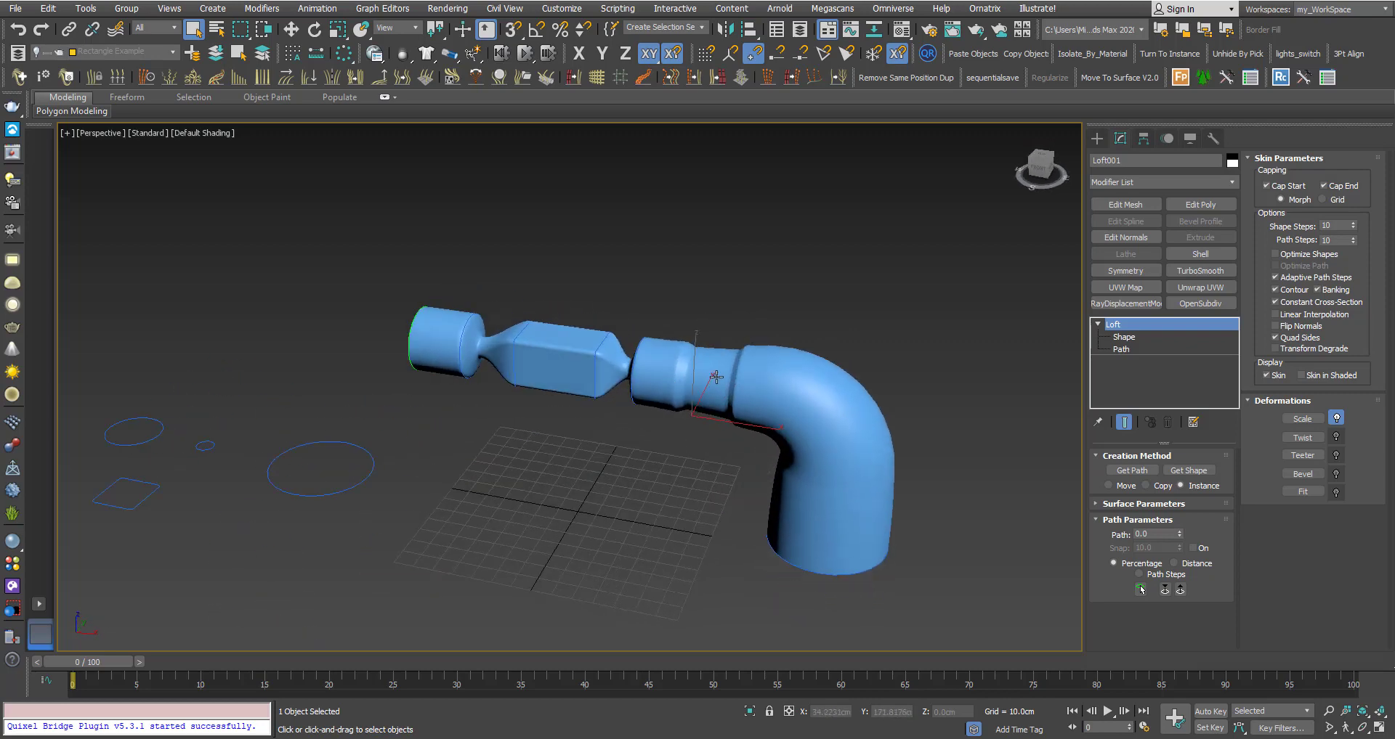
scroll(712, 379, down, 3)
alt+middle_drag(771, 452, 741, 461)
scroll(627, 364, up, 2)
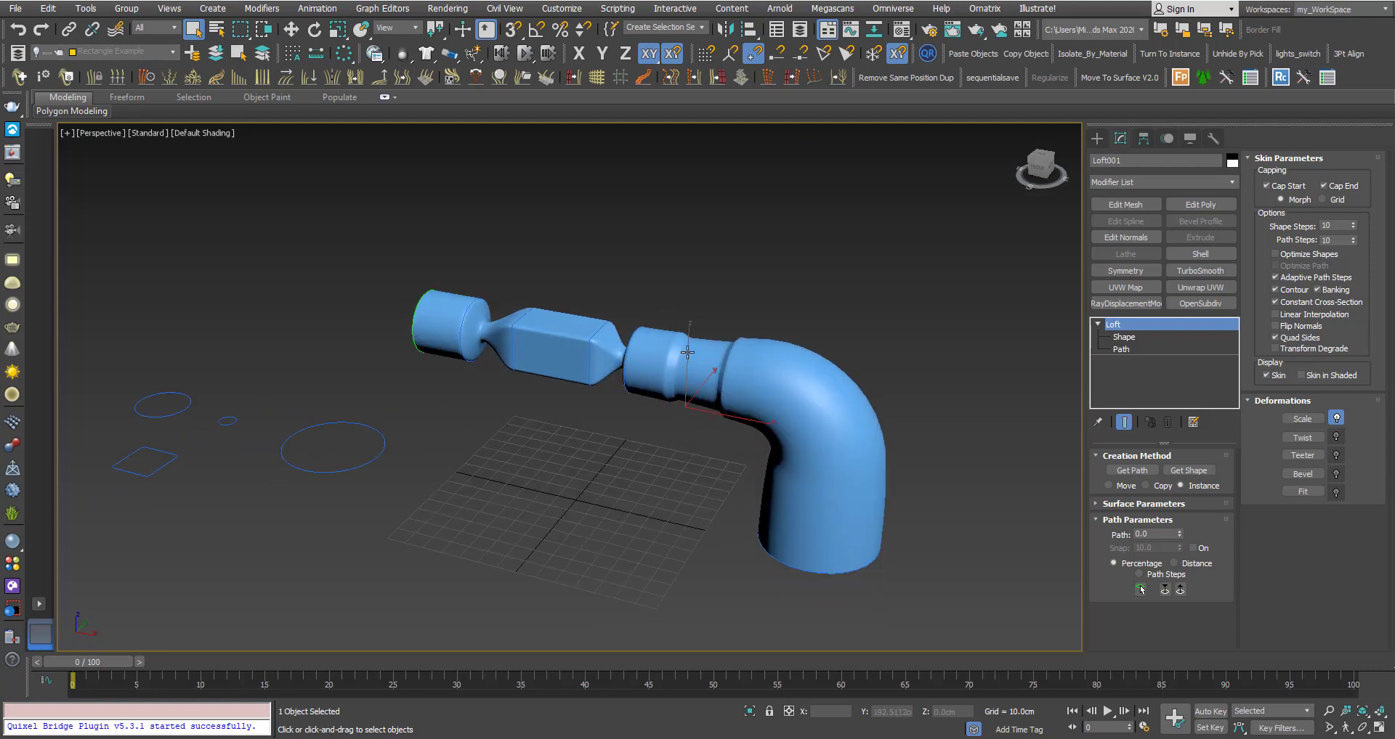
Open the loft's Scale deformation curve and fit the whole curve in the graph.
click(1302, 419)
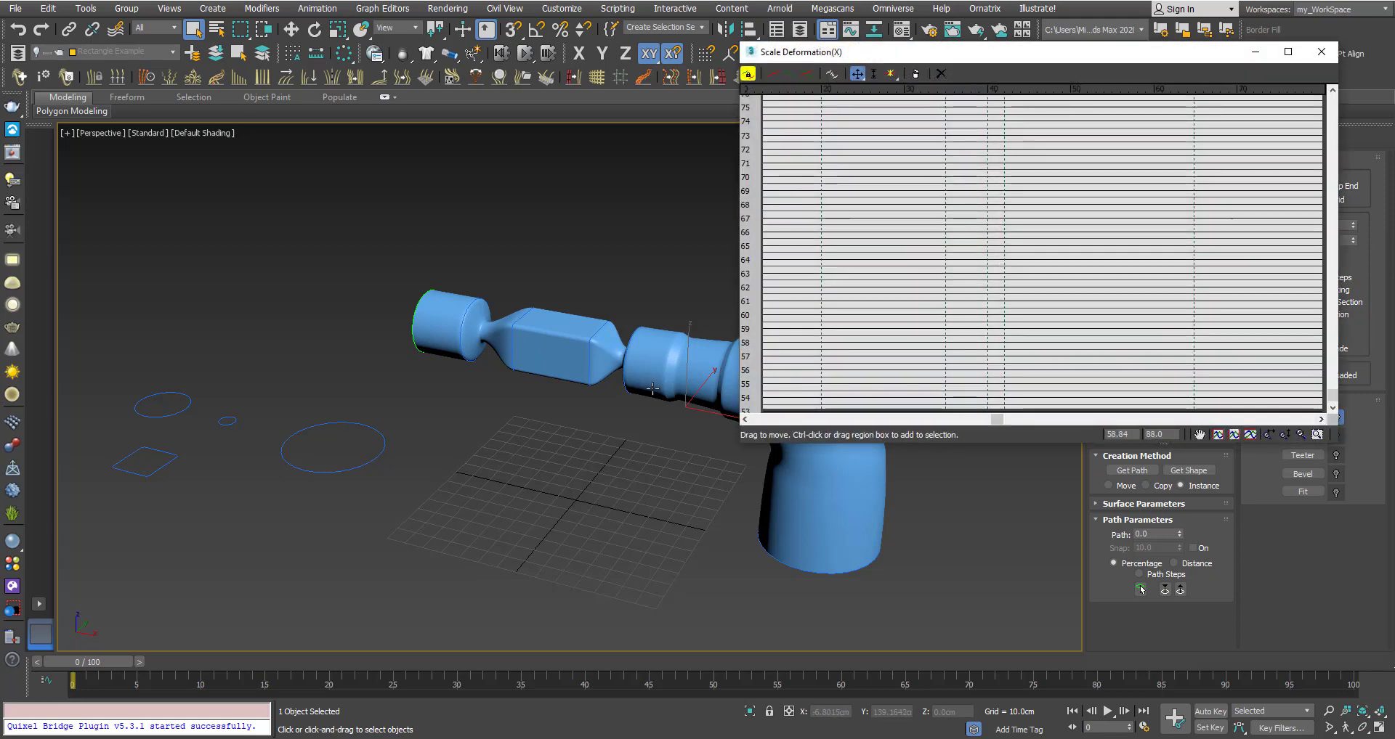
middle_drag(754, 430, 579, 392)
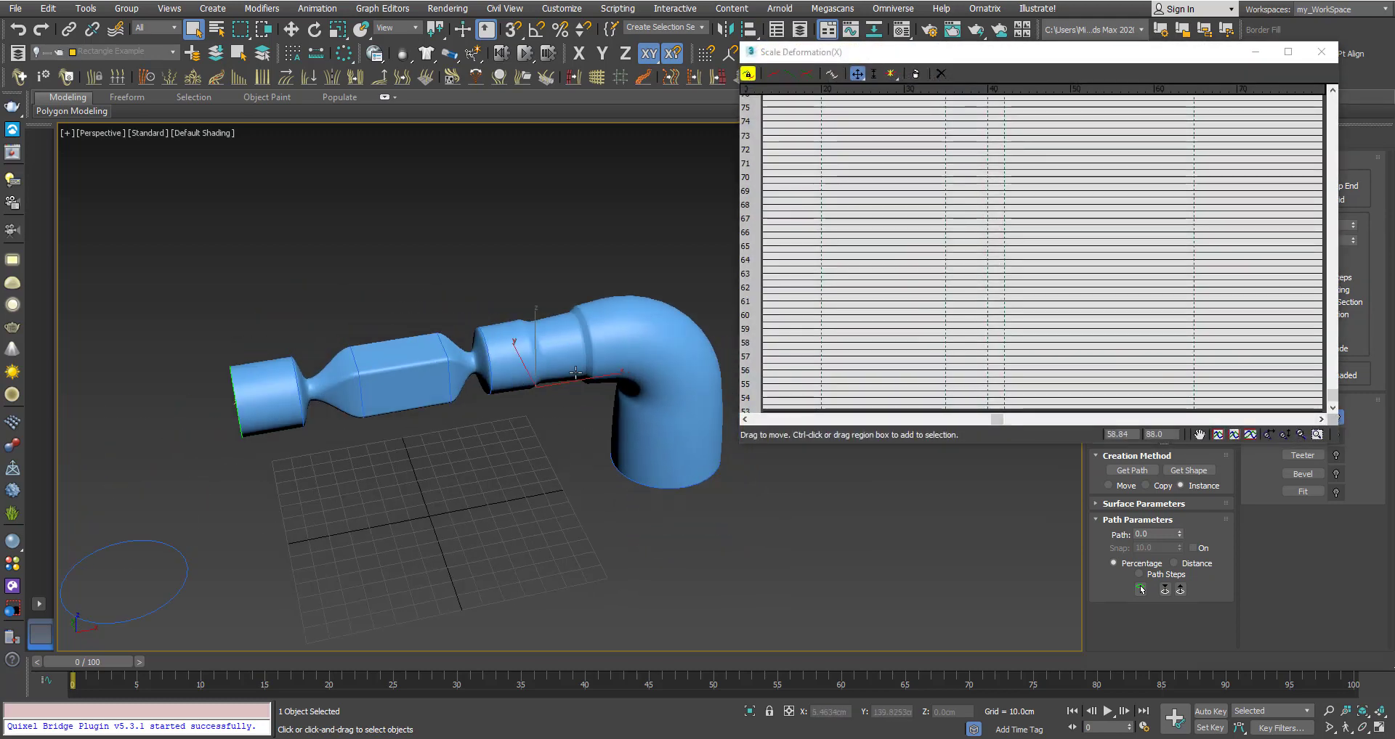
click(1218, 434)
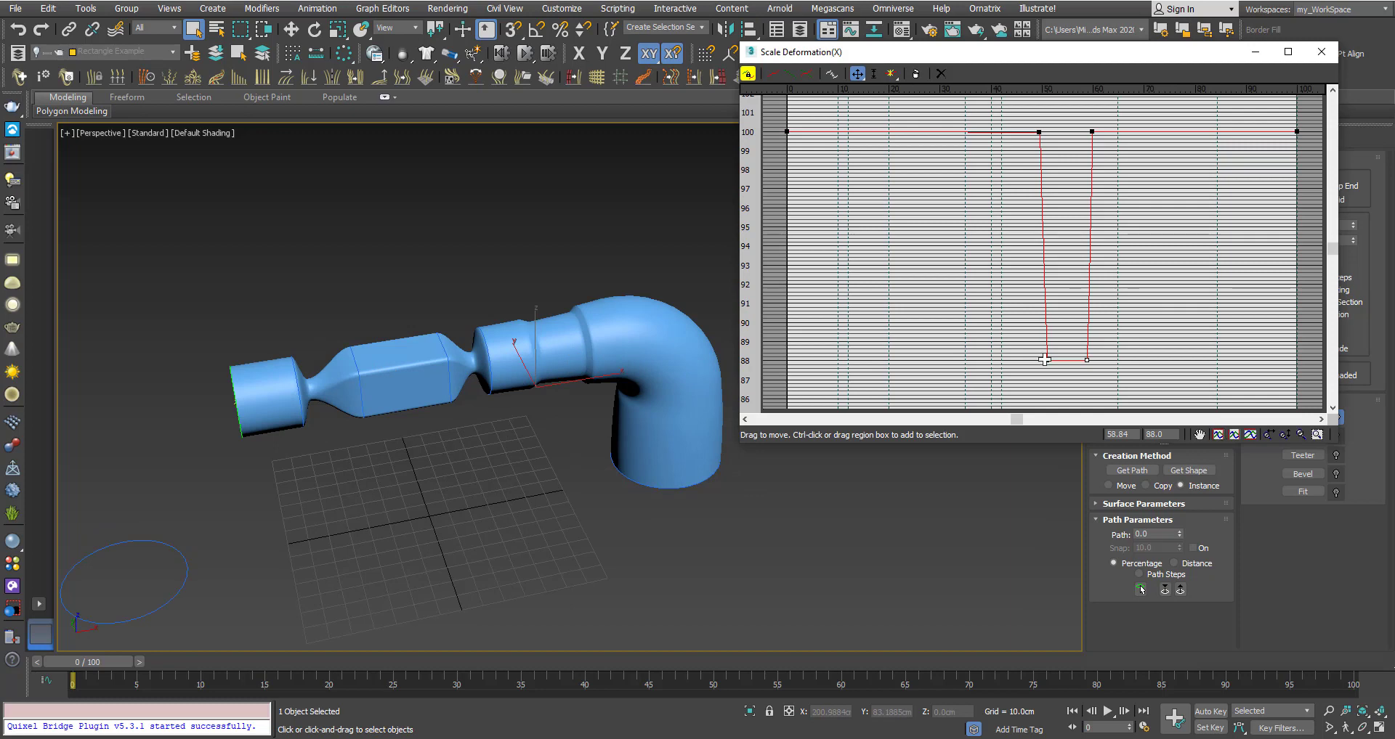
scroll(556, 424, down, 3)
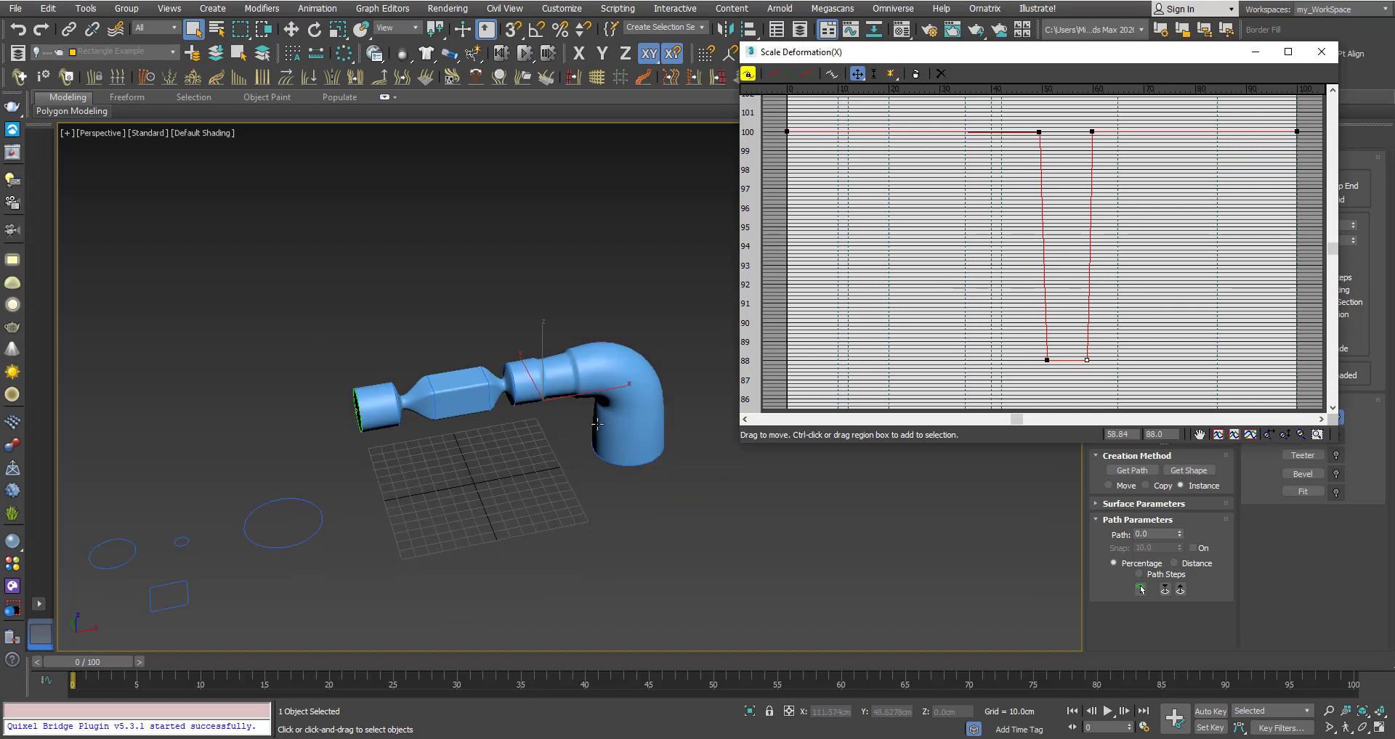
alt+middle_drag(632, 408, 495, 298)
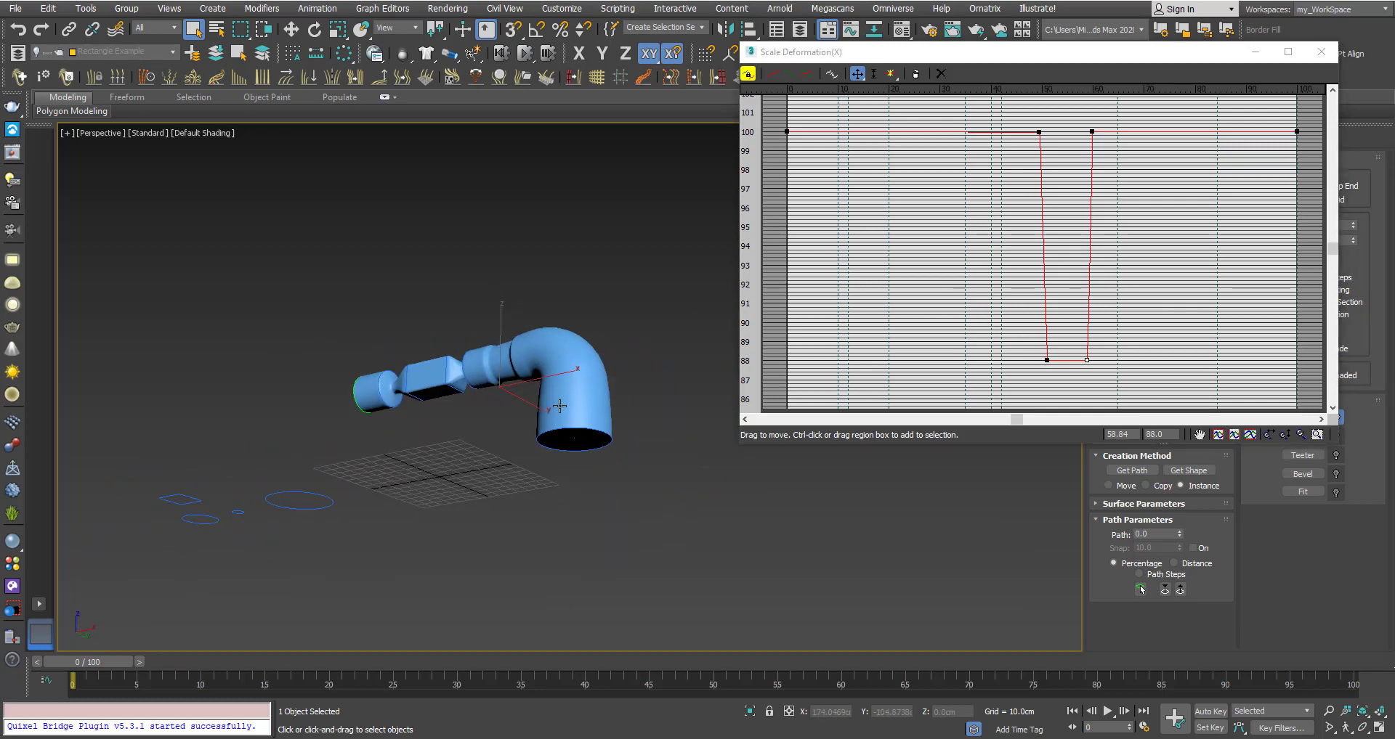
scroll(560, 407, up, 6)
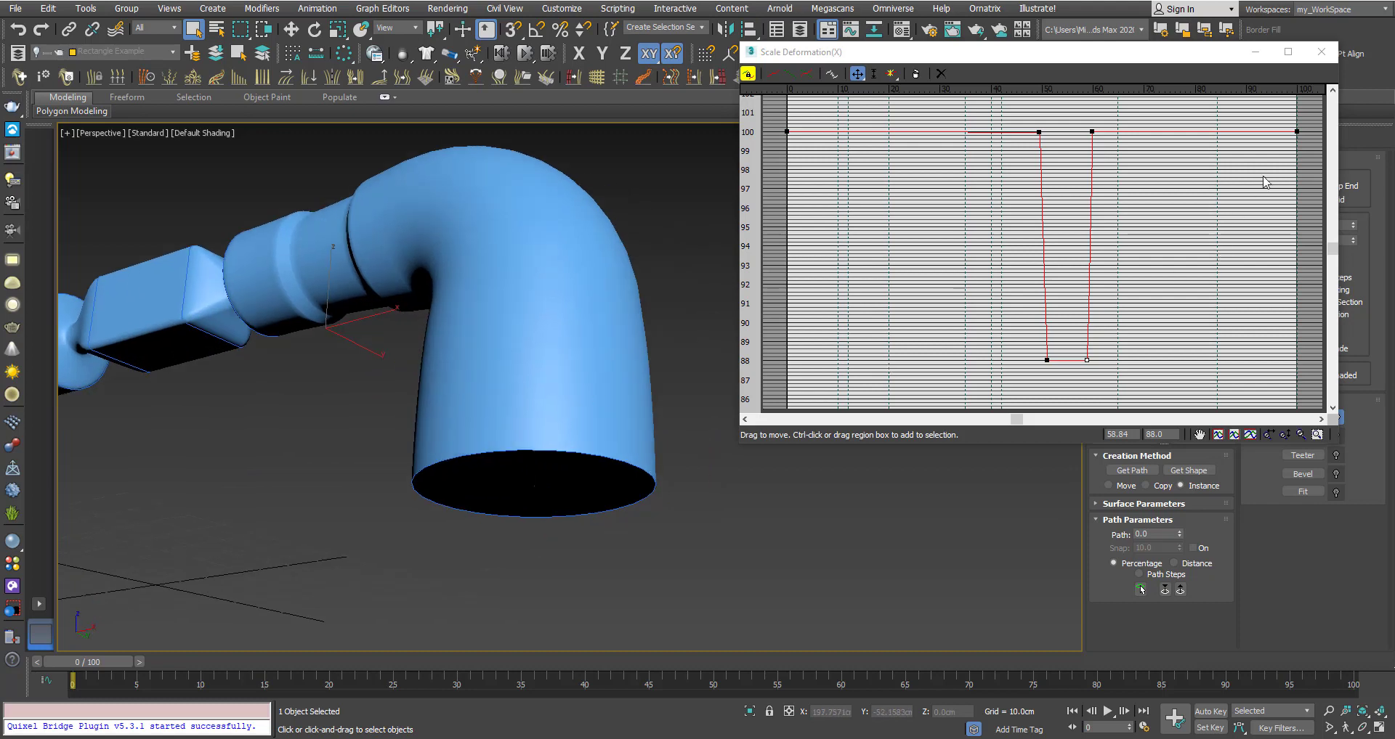
drag(1333, 247, 1332, 225)
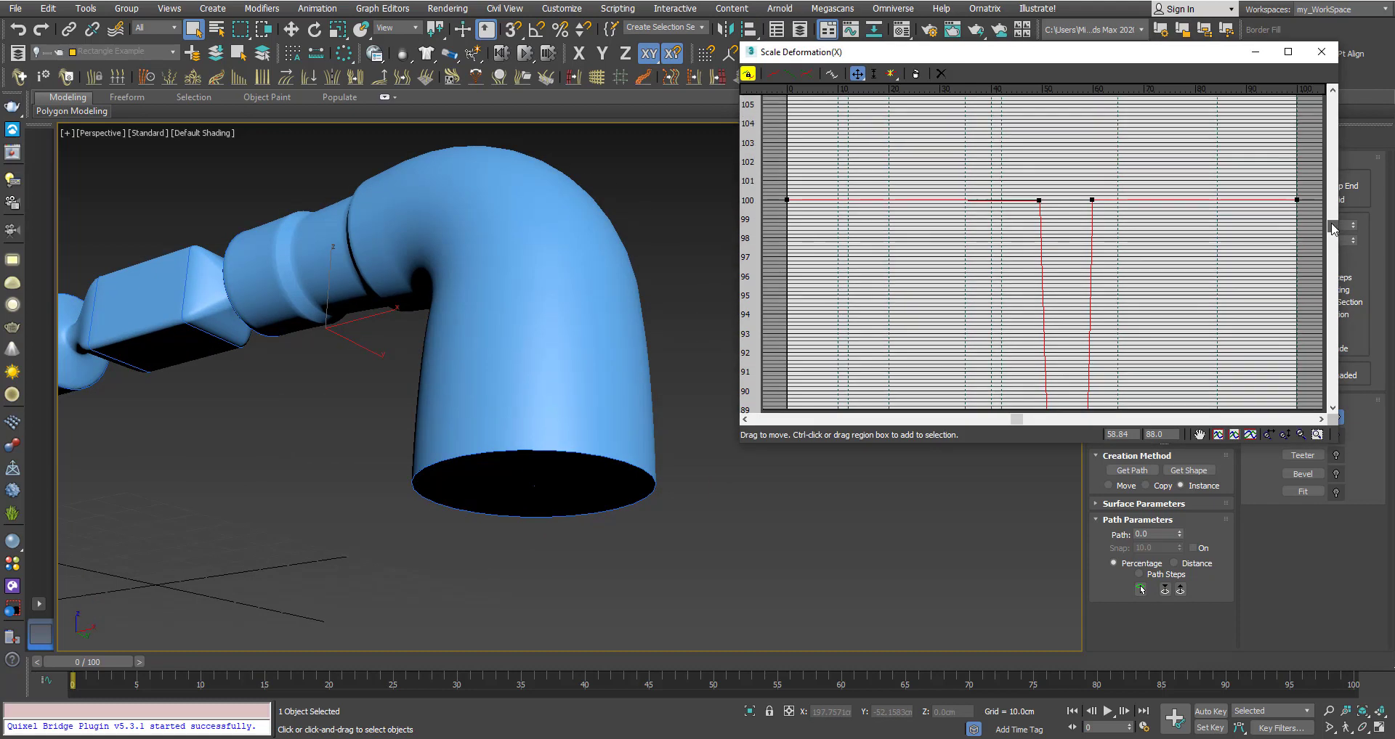
alt+middle_drag(553, 463, 477, 436)
Drag the scale curve's last control point down to about 95 to taper the pipe's end.
click(1297, 200)
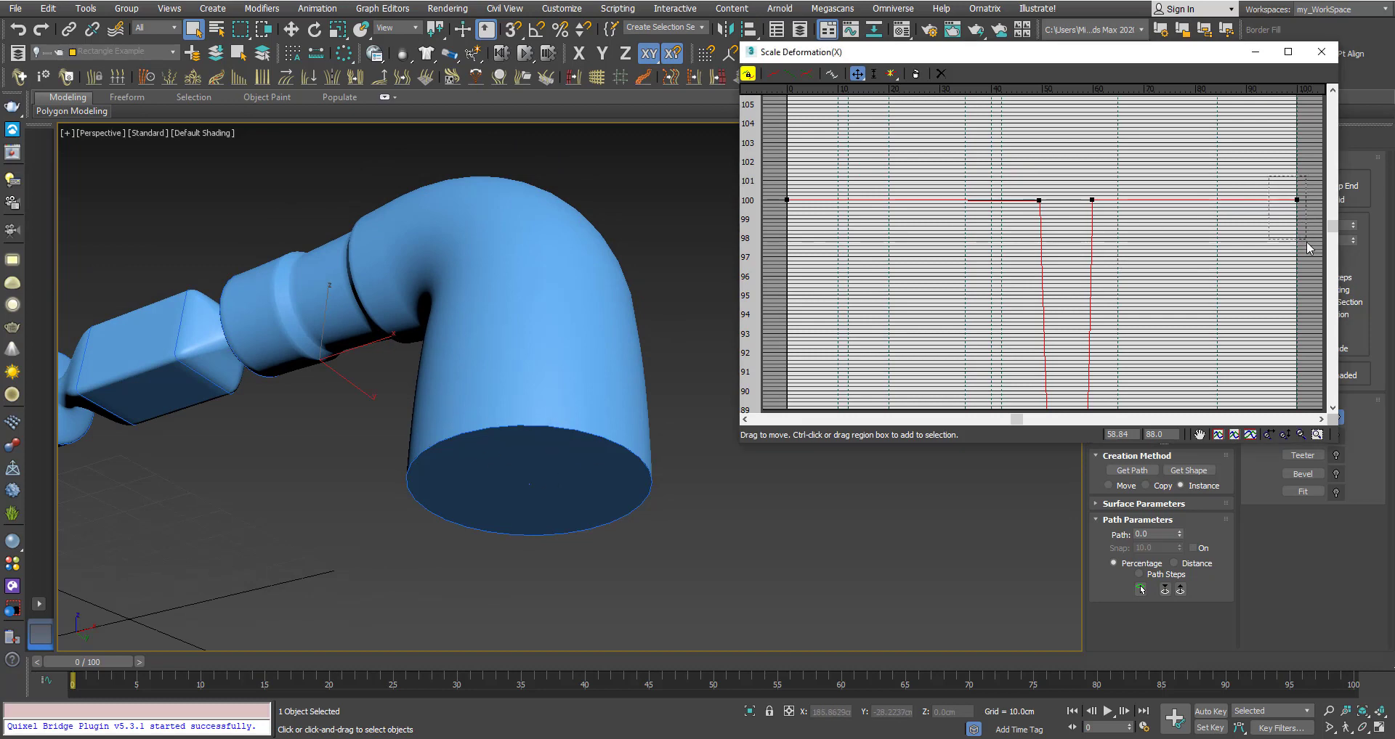
drag(1296, 202, 1300, 114)
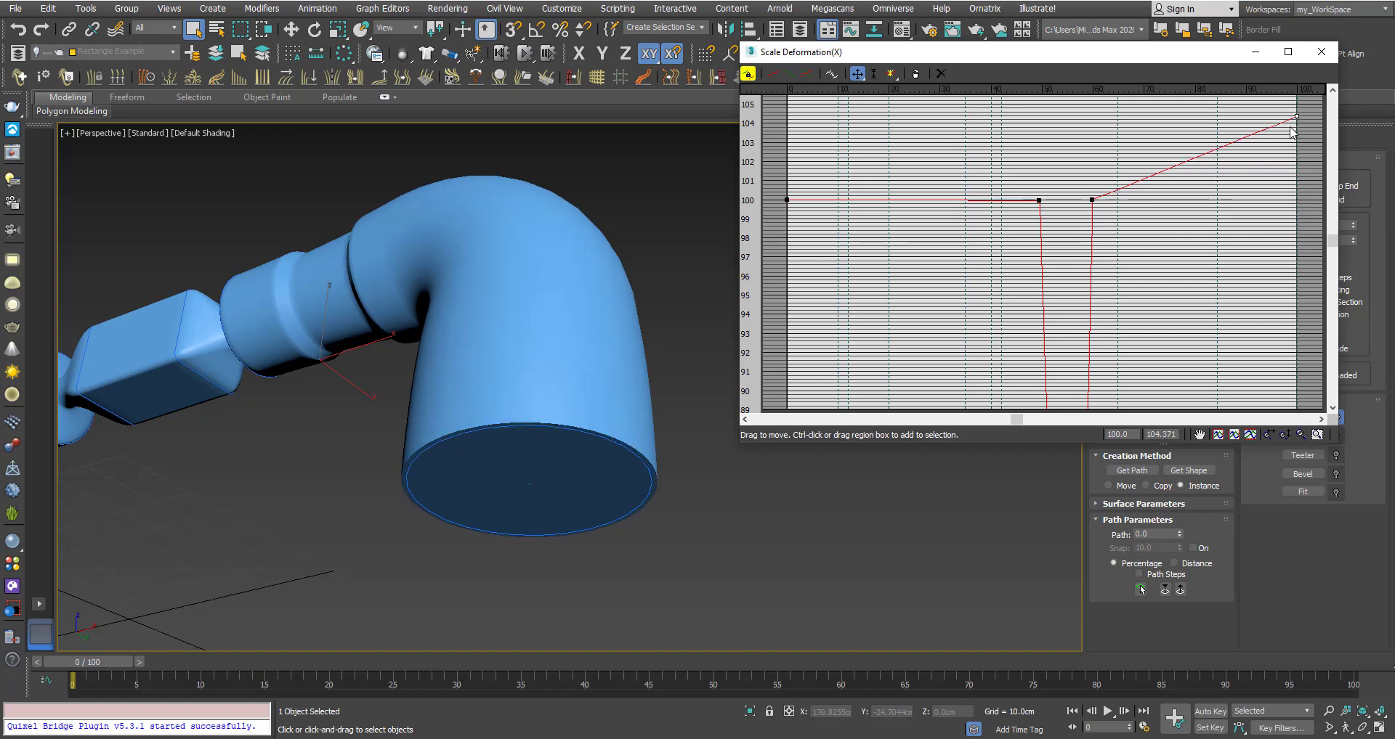
drag(1297, 117, 1297, 361)
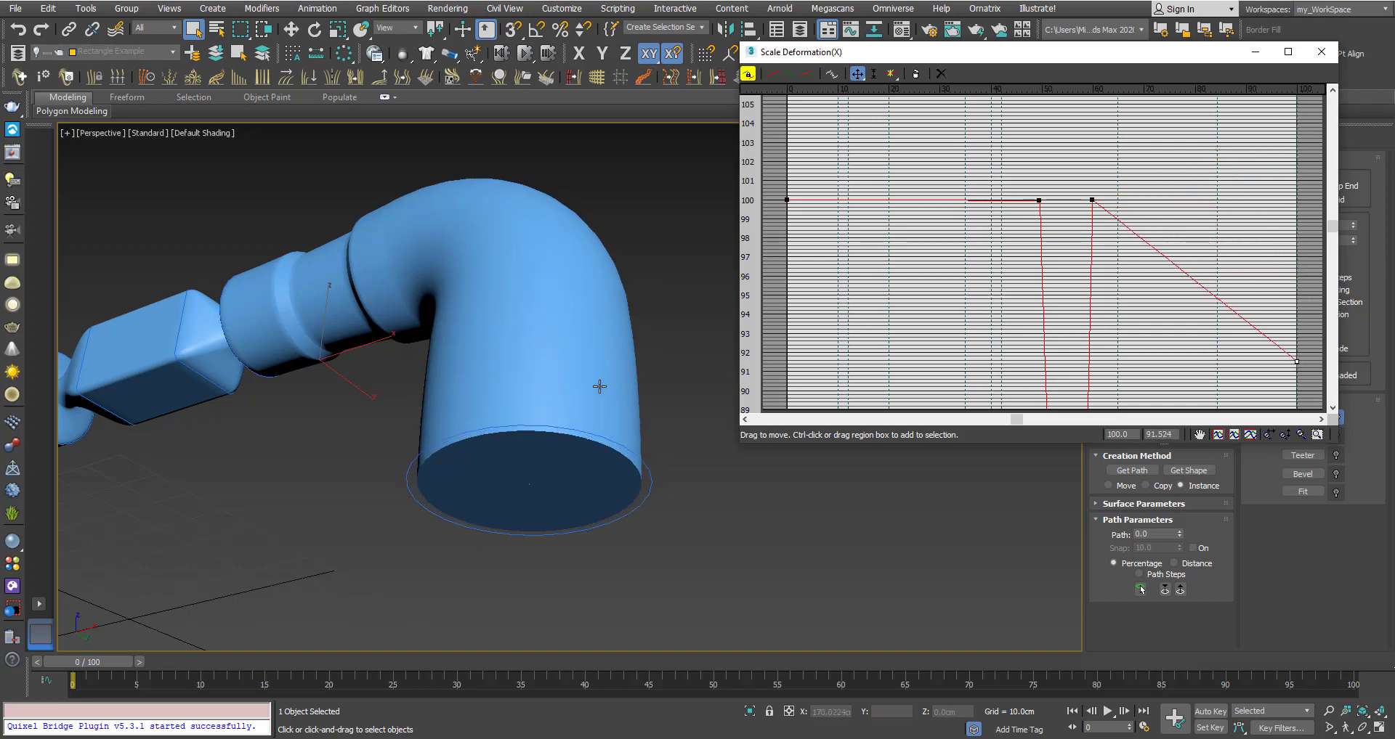
middle_drag(598, 386, 551, 317)
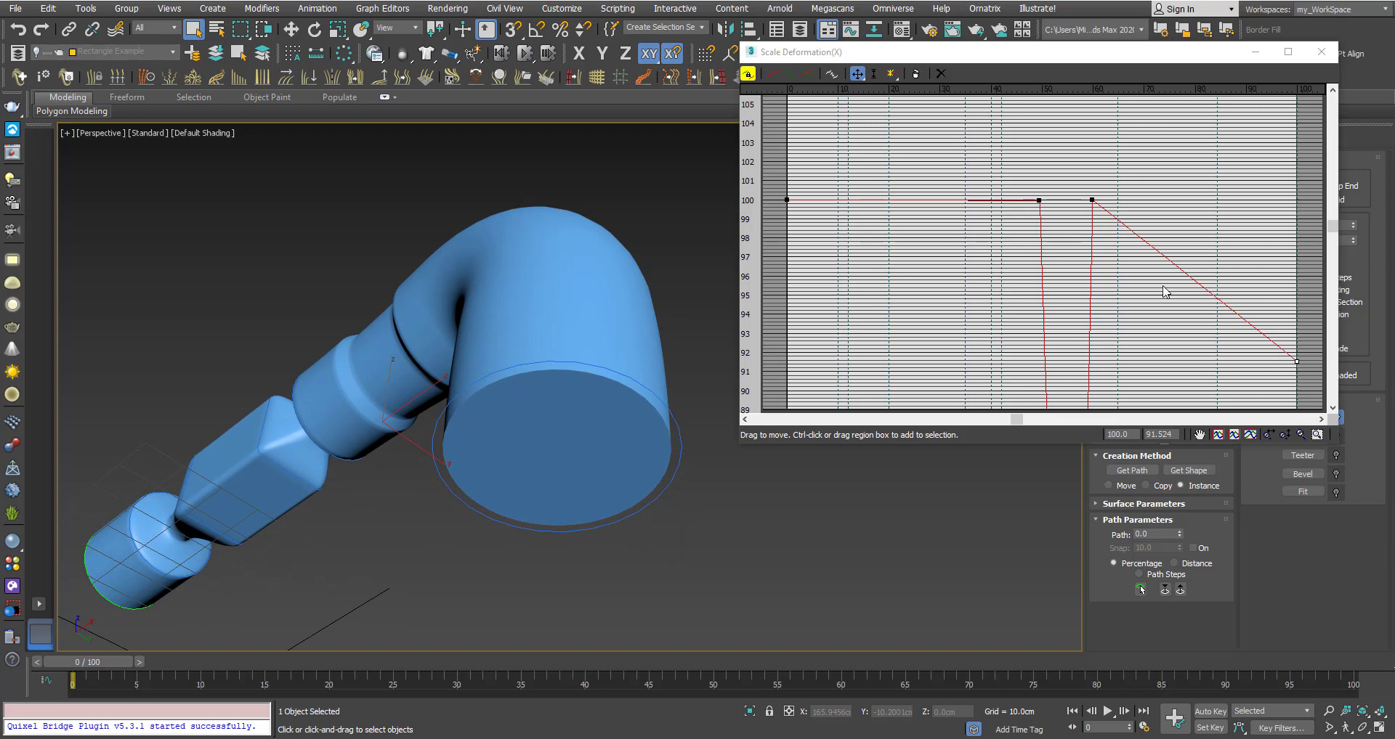
drag(1332, 227, 1298, 198)
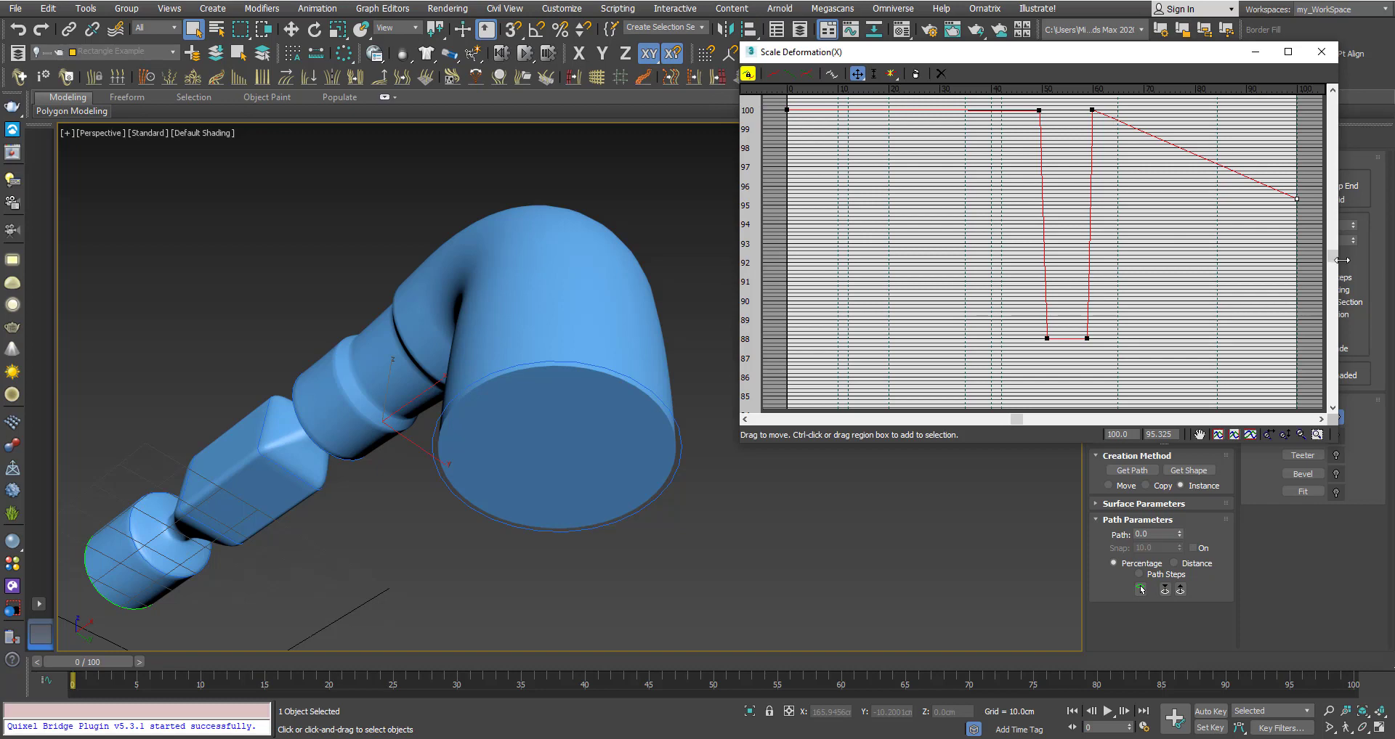
drag(1336, 260, 1335, 227)
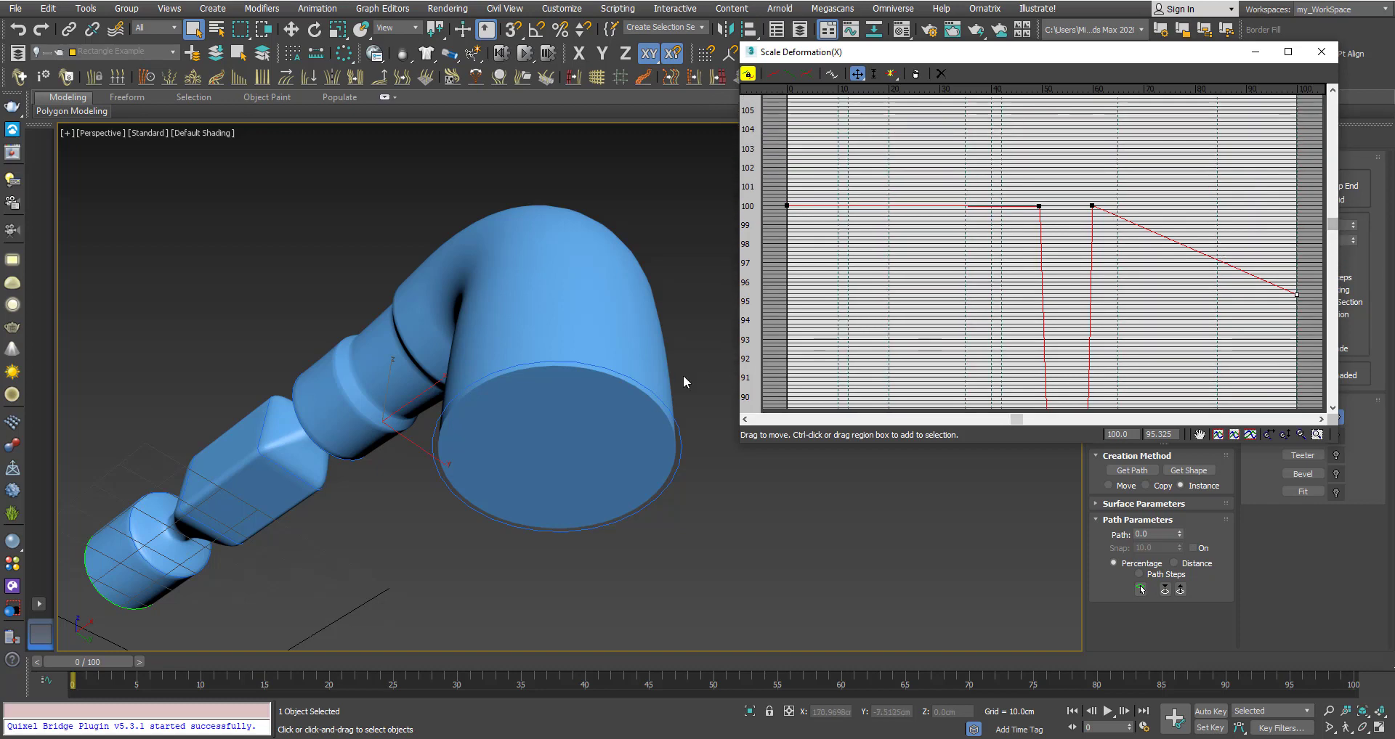
mouse_move(537, 422)
alt+middle_down()
mouse_move(573, 420)
mouse_move(542, 420)
alt+middle_up()
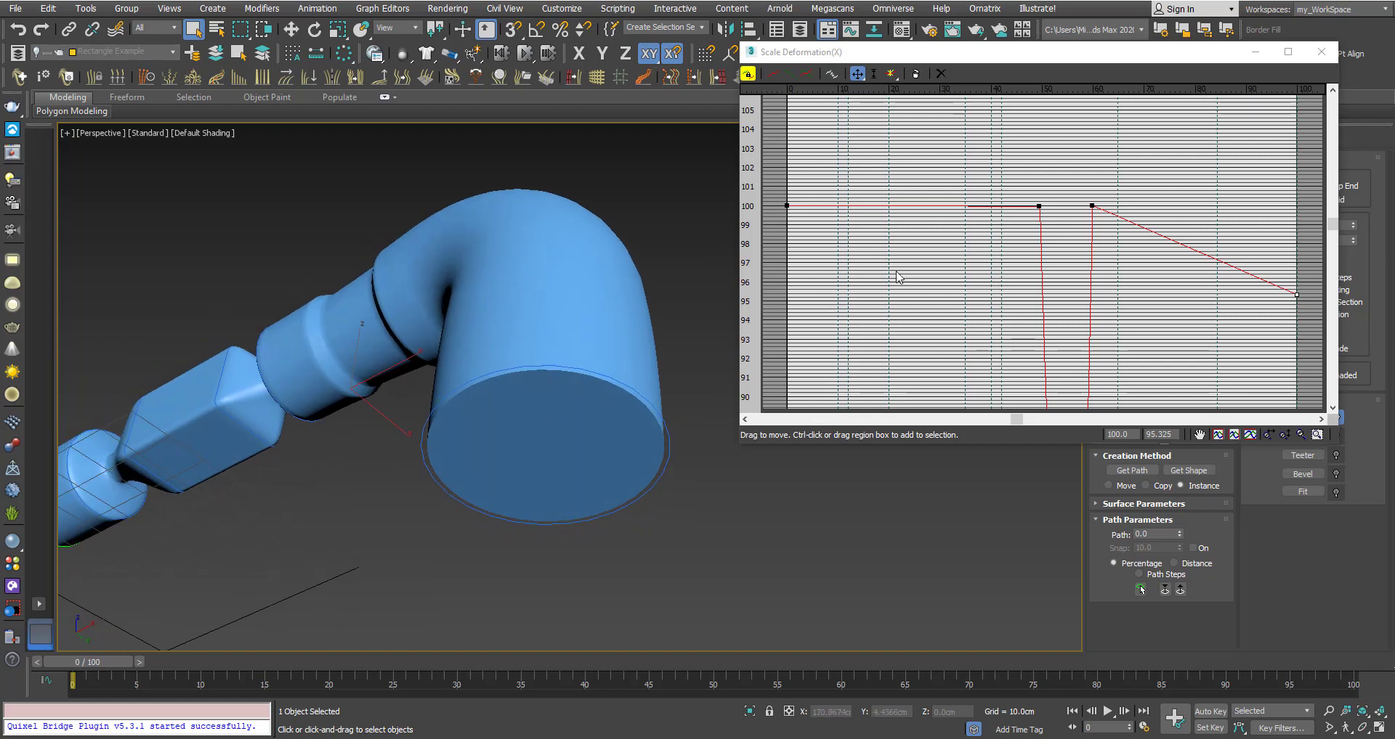
Turn off Make Symmetrical so the X and Y scale curves can be edited separately.
click(746, 75)
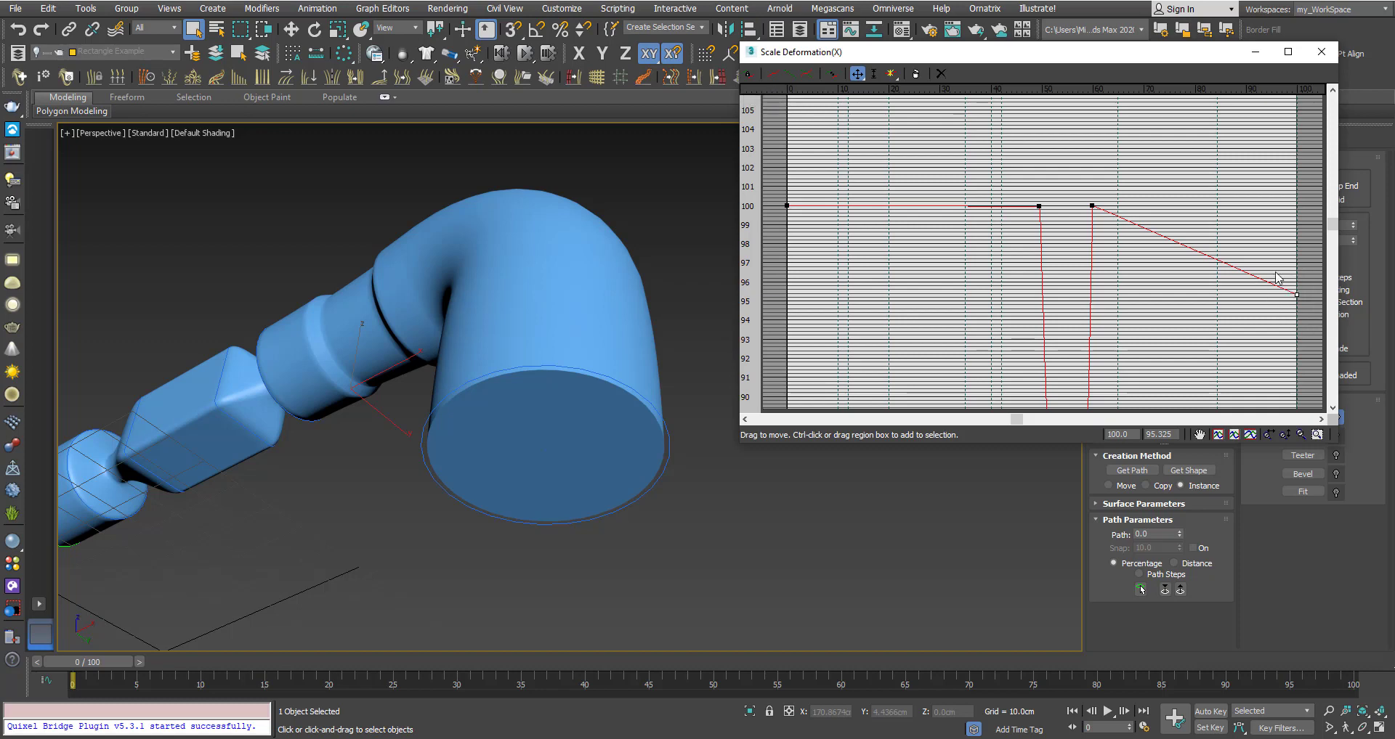
drag(1329, 230, 1336, 237)
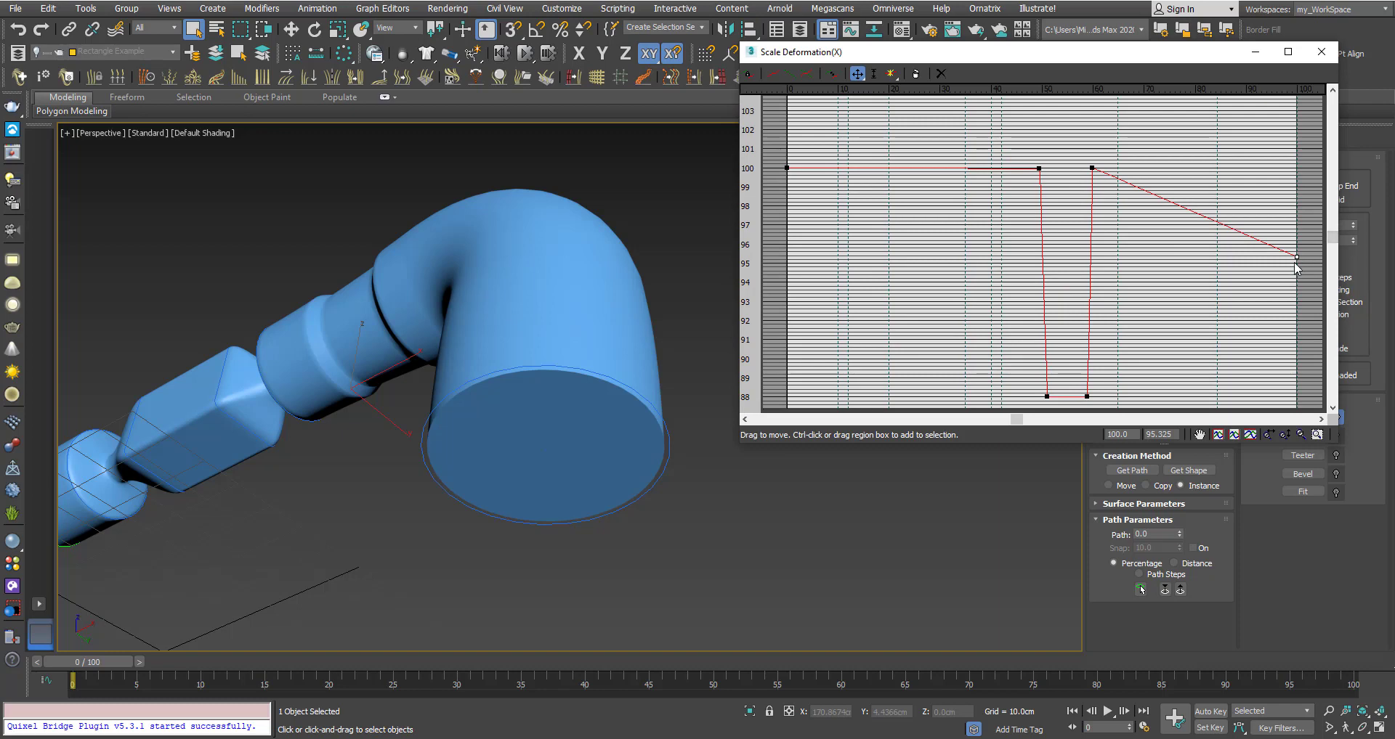
drag(1297, 257, 1308, 115)
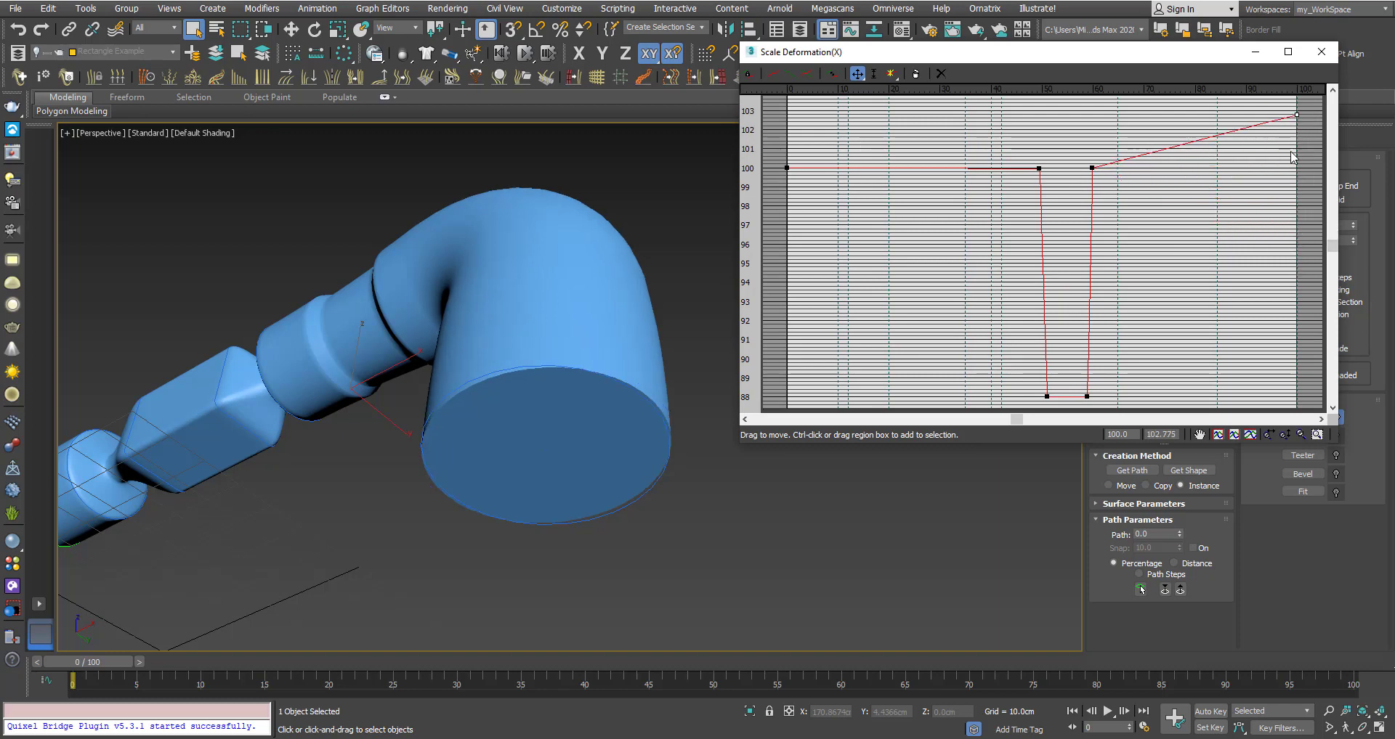
alt+middle_drag(597, 405, 624, 436)
drag(1332, 246, 1297, 110)
mouse_move(647, 403)
alt+middle_down()
mouse_move(594, 398)
mouse_move(566, 373)
mouse_move(599, 407)
mouse_move(545, 396)
alt+middle_up()
Show edged faces and lower the X curve's end point to 87.
key(F4)
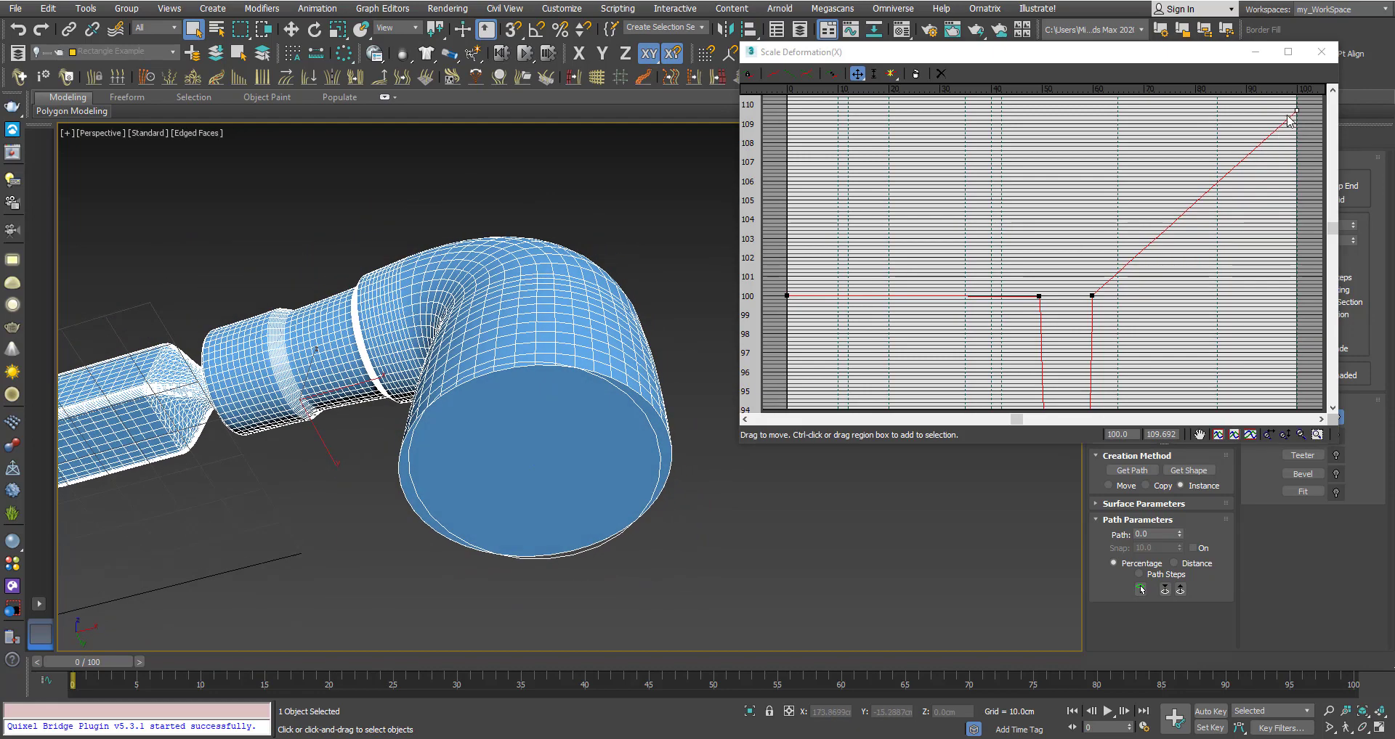
drag(1296, 113, 1300, 408)
click(1307, 282)
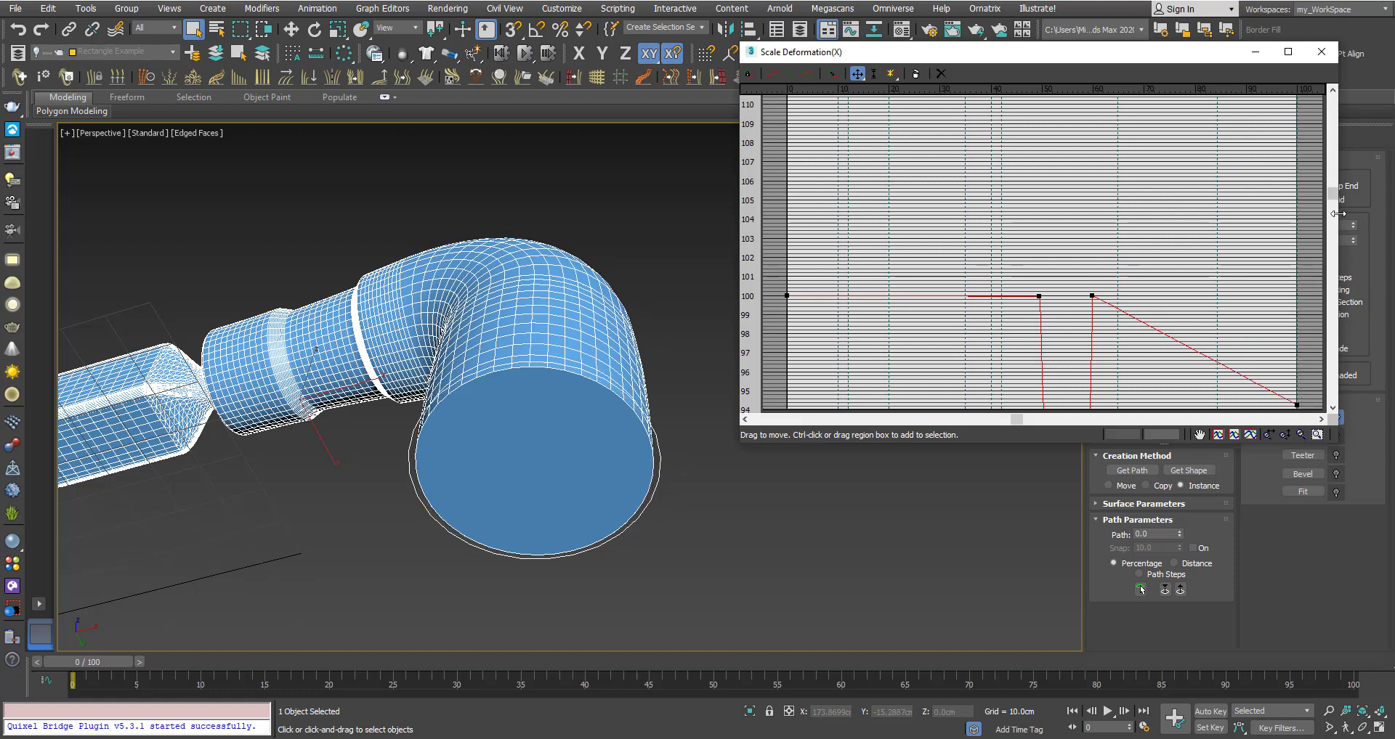
drag(1333, 192, 1333, 258)
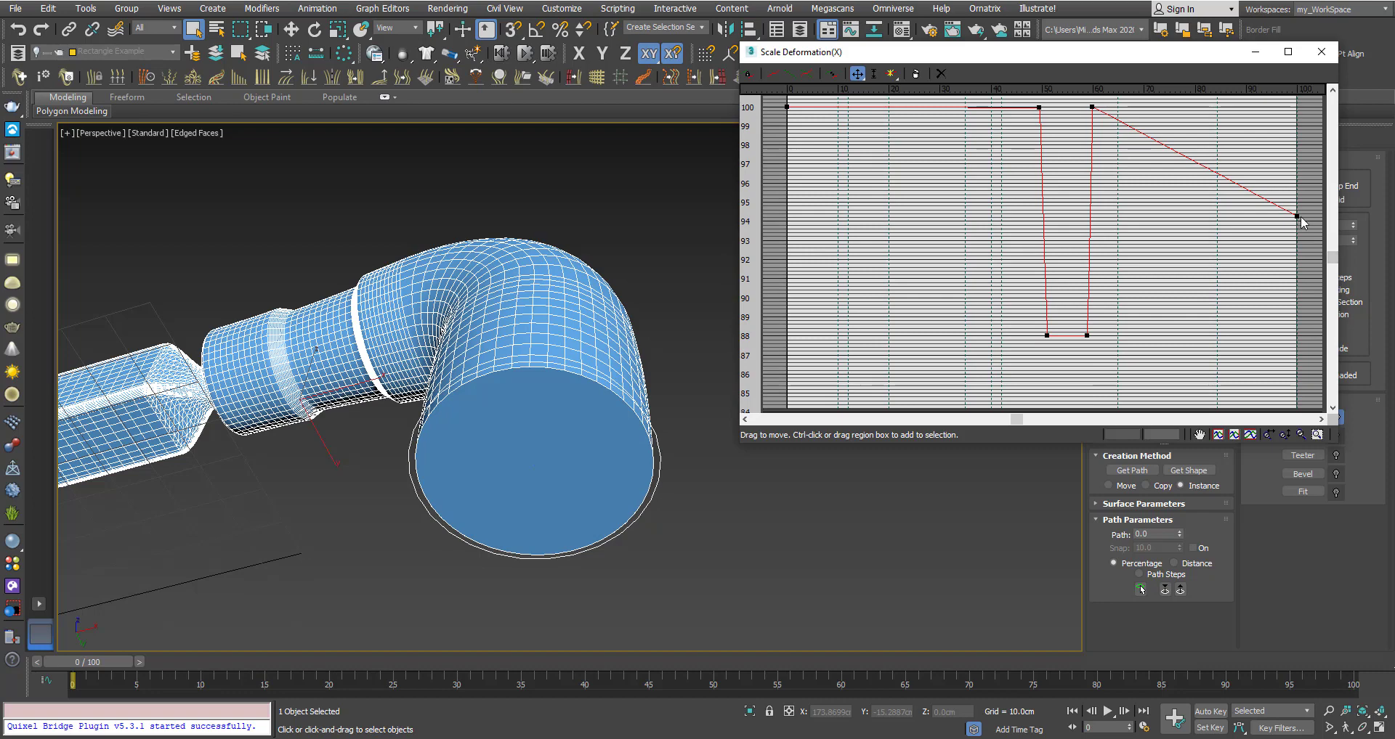
drag(1299, 216, 1290, 354)
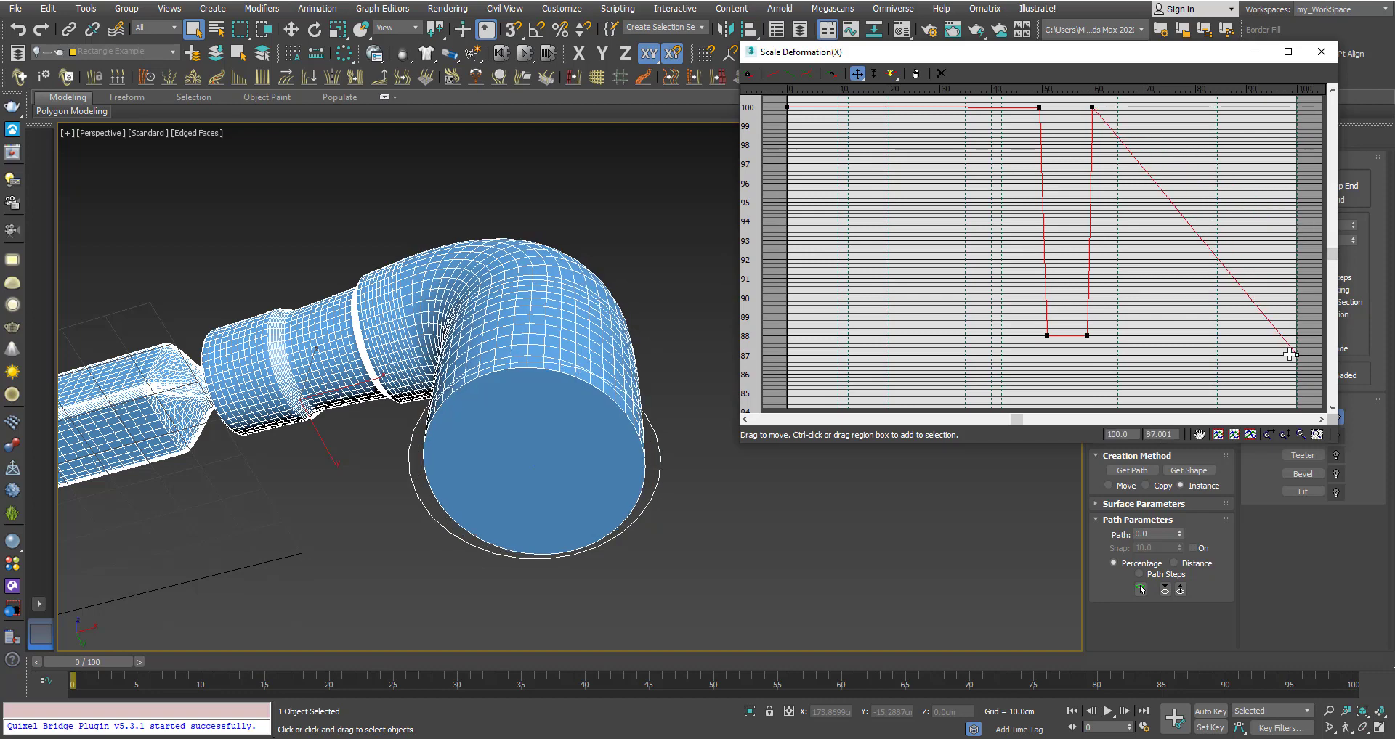
mouse_move(623, 375)
alt+middle_down()
mouse_move(644, 316)
mouse_move(615, 365)
alt+middle_up()
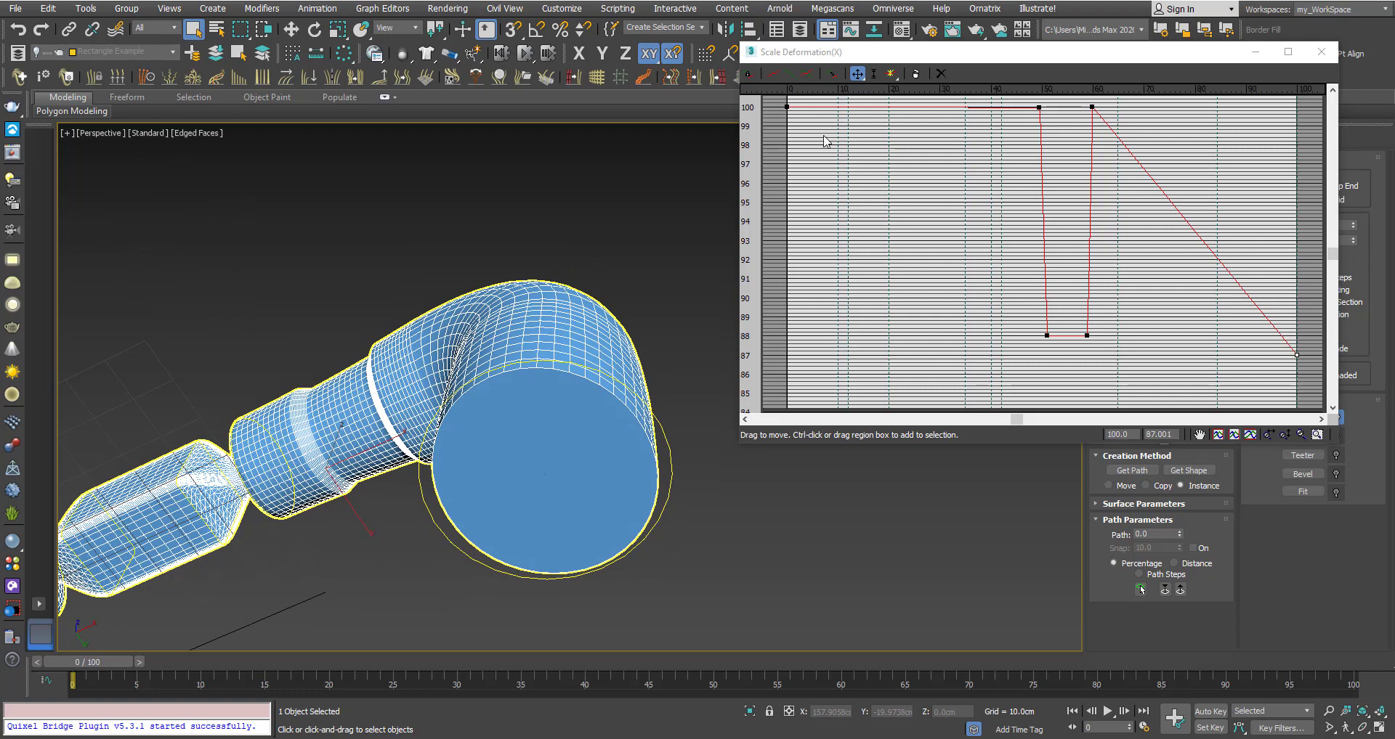
Switch to the Y scale curve and raise its end point to about 102.
click(787, 75)
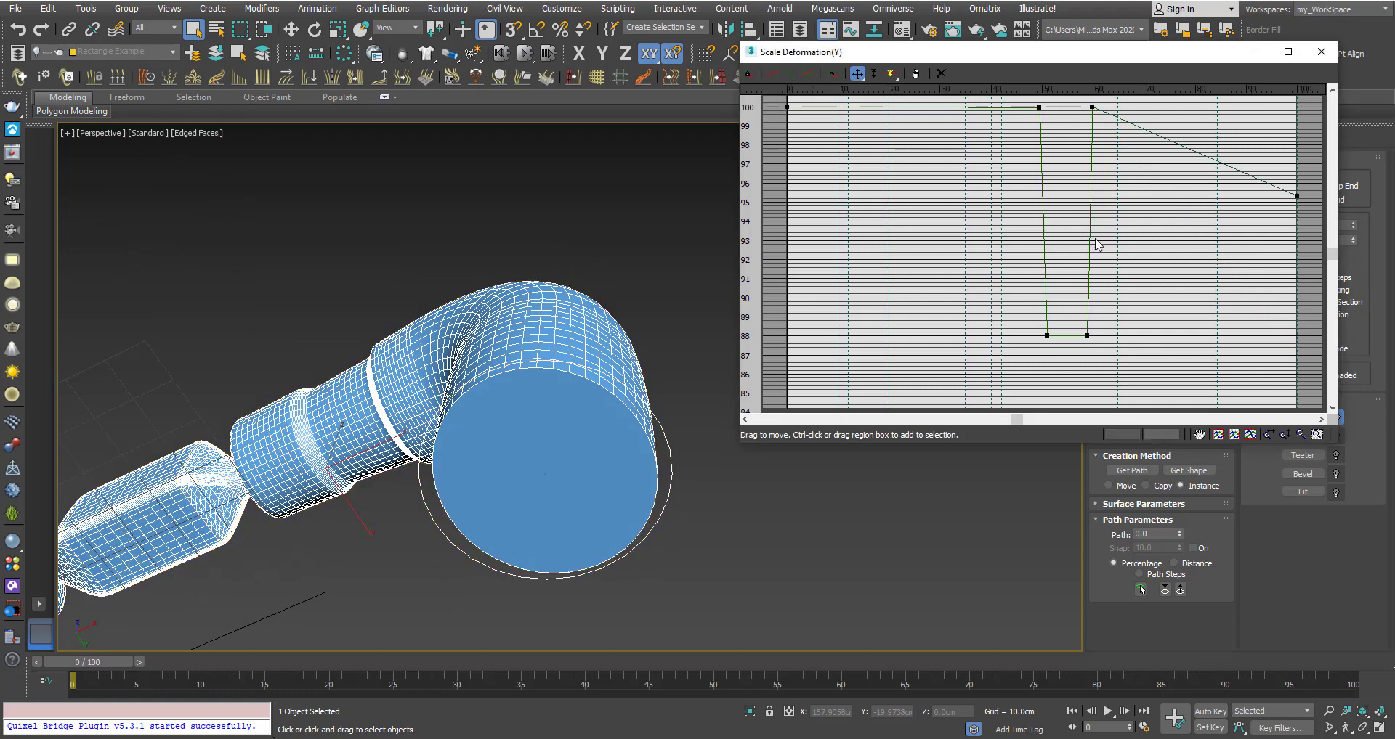
drag(1336, 252, 1334, 224)
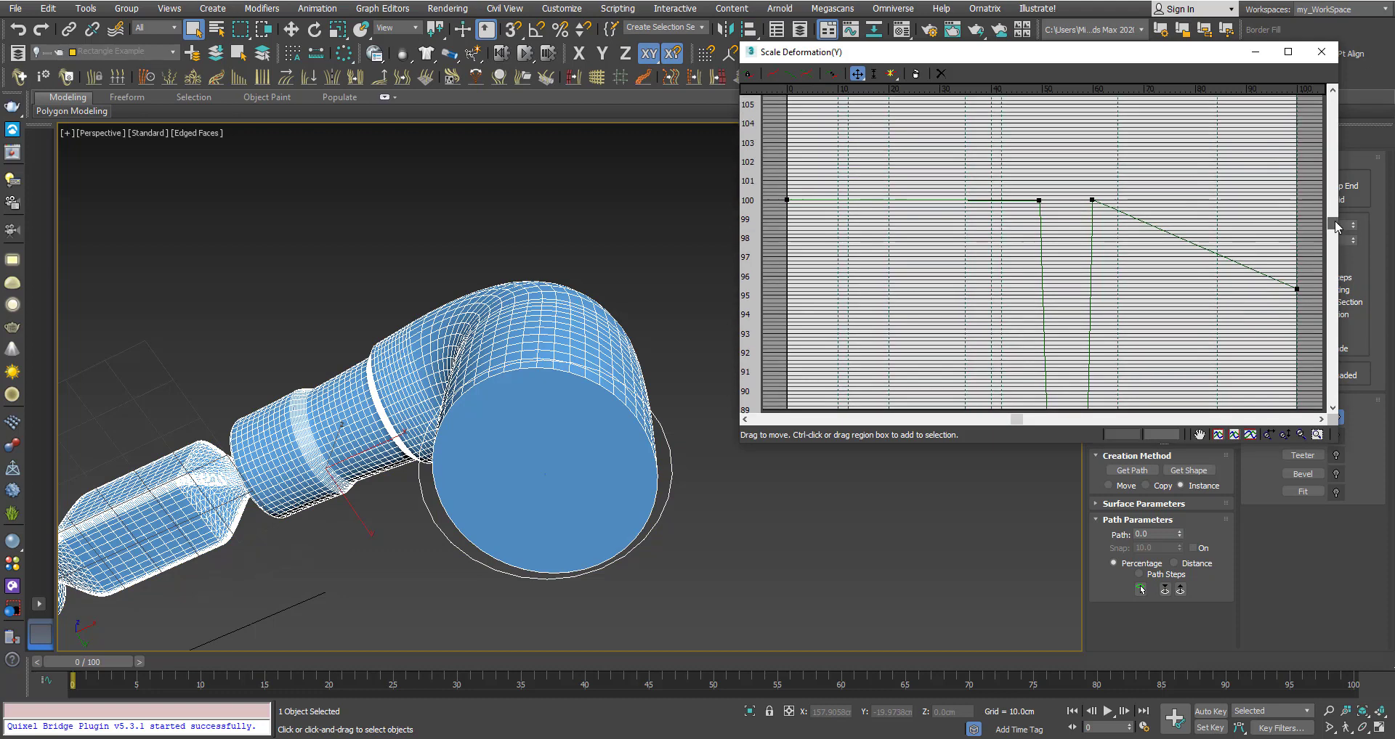
click(1296, 289)
drag(1298, 290, 1296, 115)
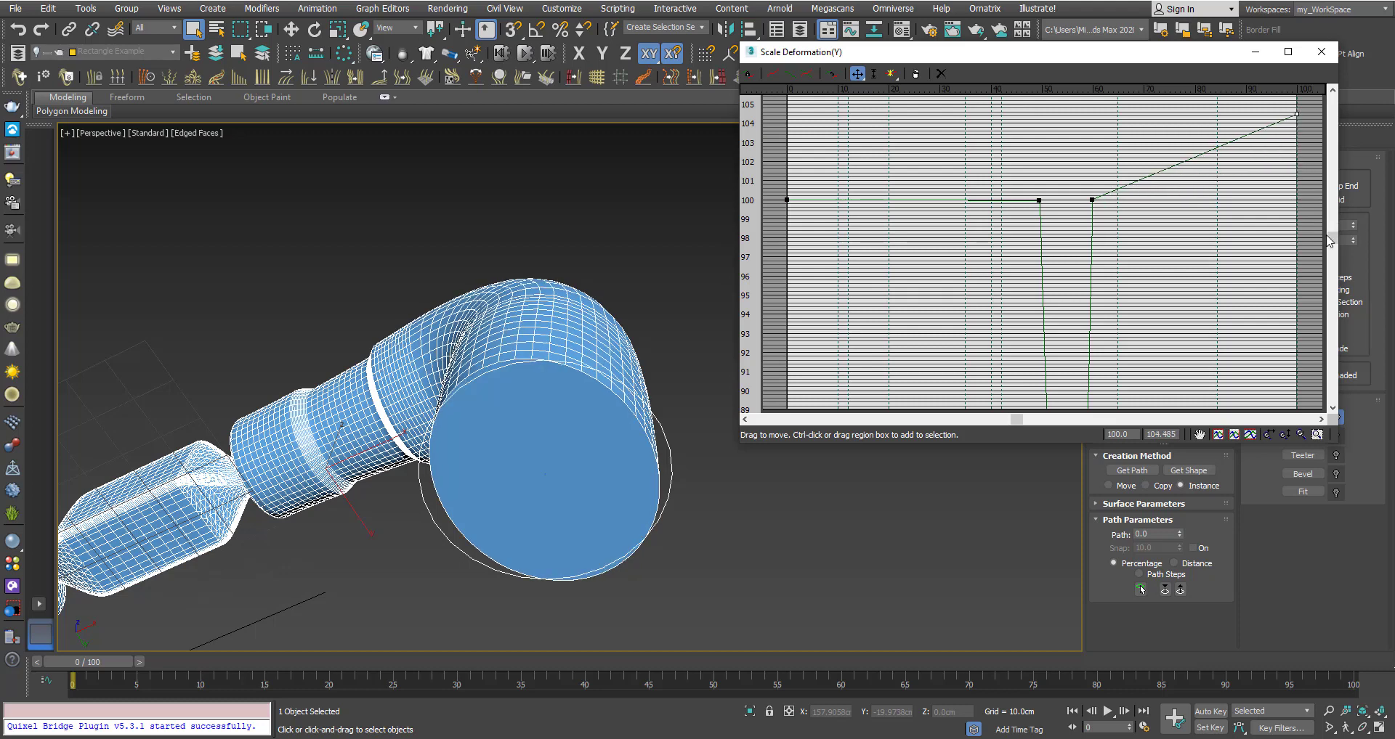
drag(1334, 241, 1335, 203)
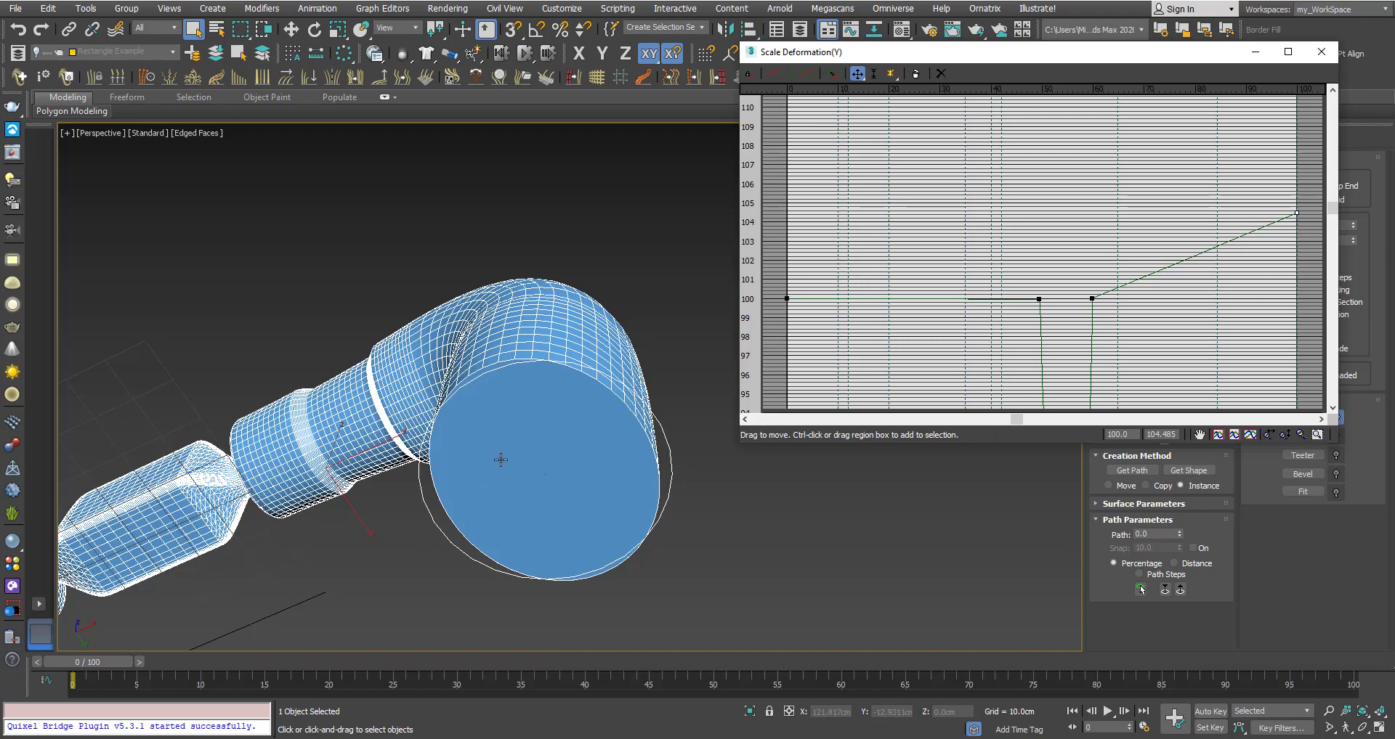
mouse_move(494, 460)
alt+middle_down()
mouse_move(529, 432)
mouse_move(513, 459)
alt+middle_up()
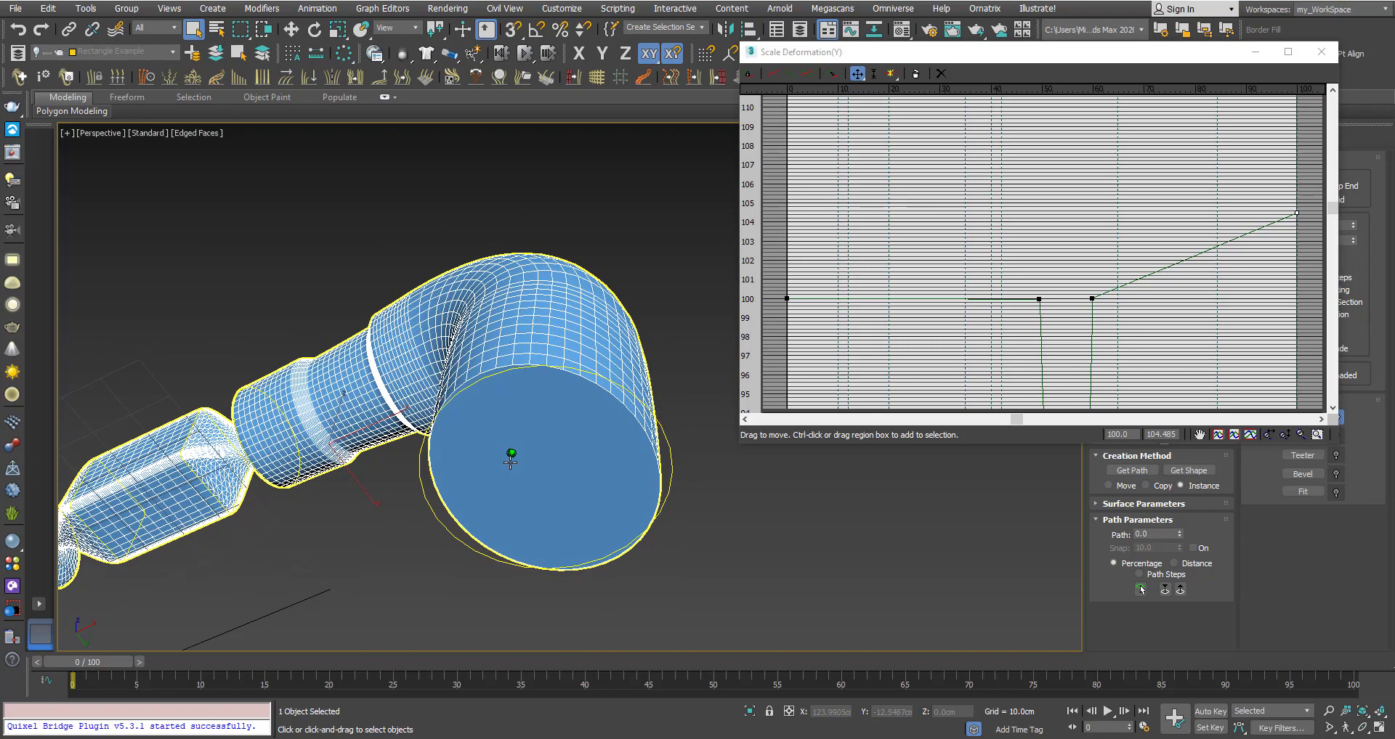
Re-enable Make Symmetrical and set the curve's end point to about 97.91.
click(748, 75)
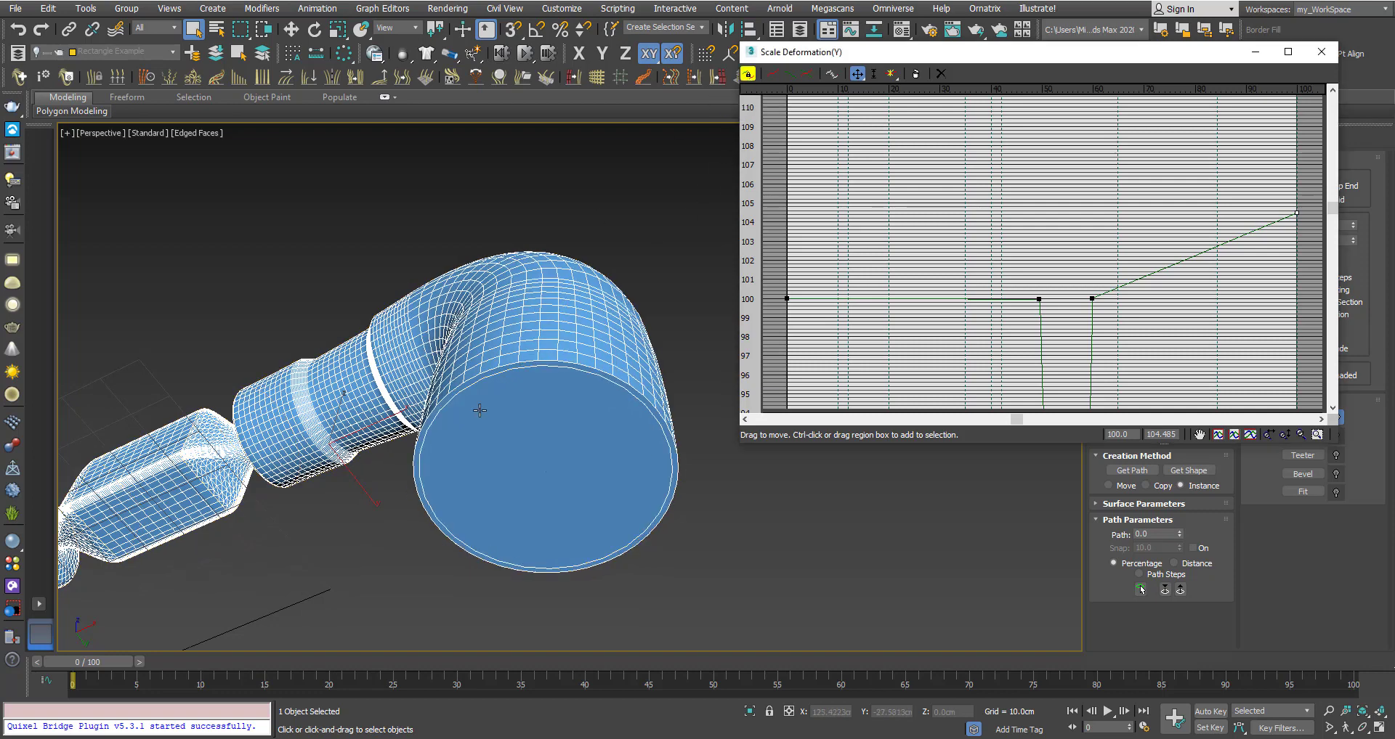
alt+middle_drag(480, 410, 495, 413)
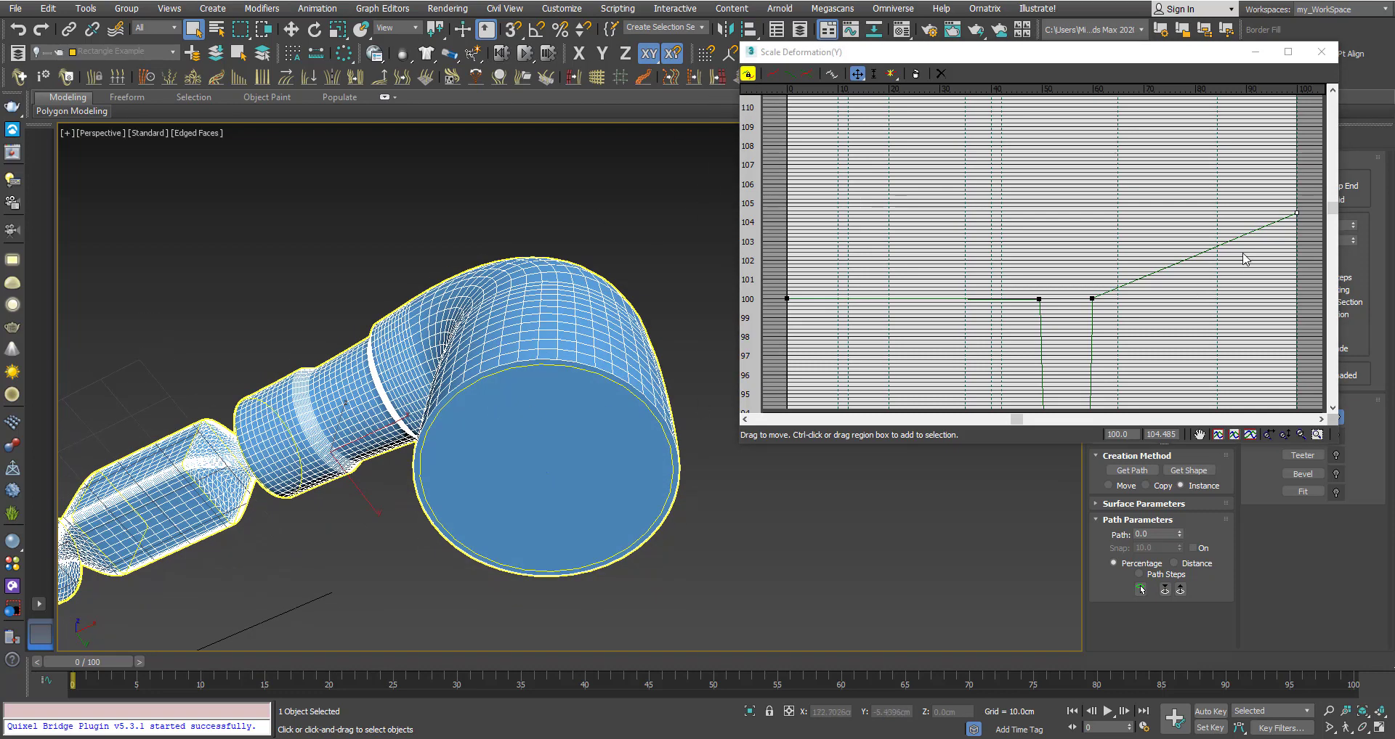
drag(1299, 213, 1297, 258)
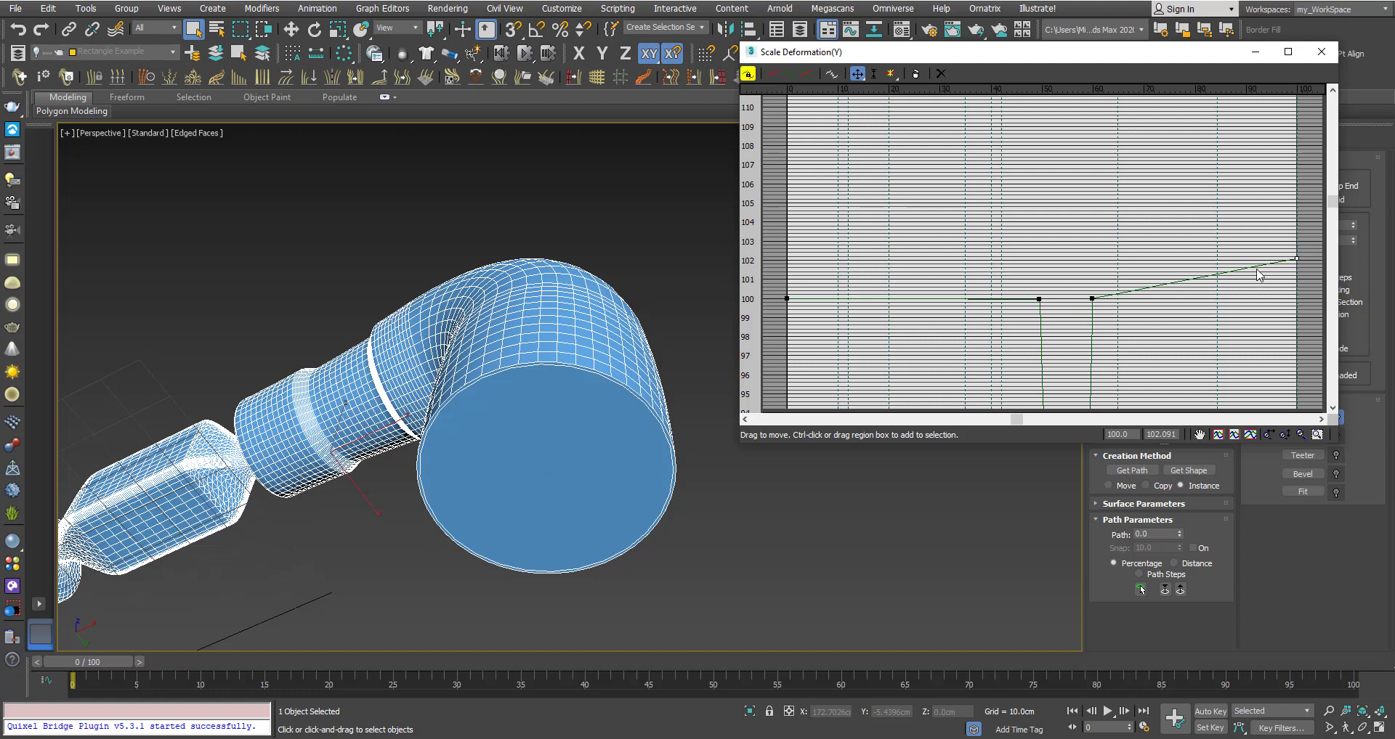
drag(1332, 203, 1296, 271)
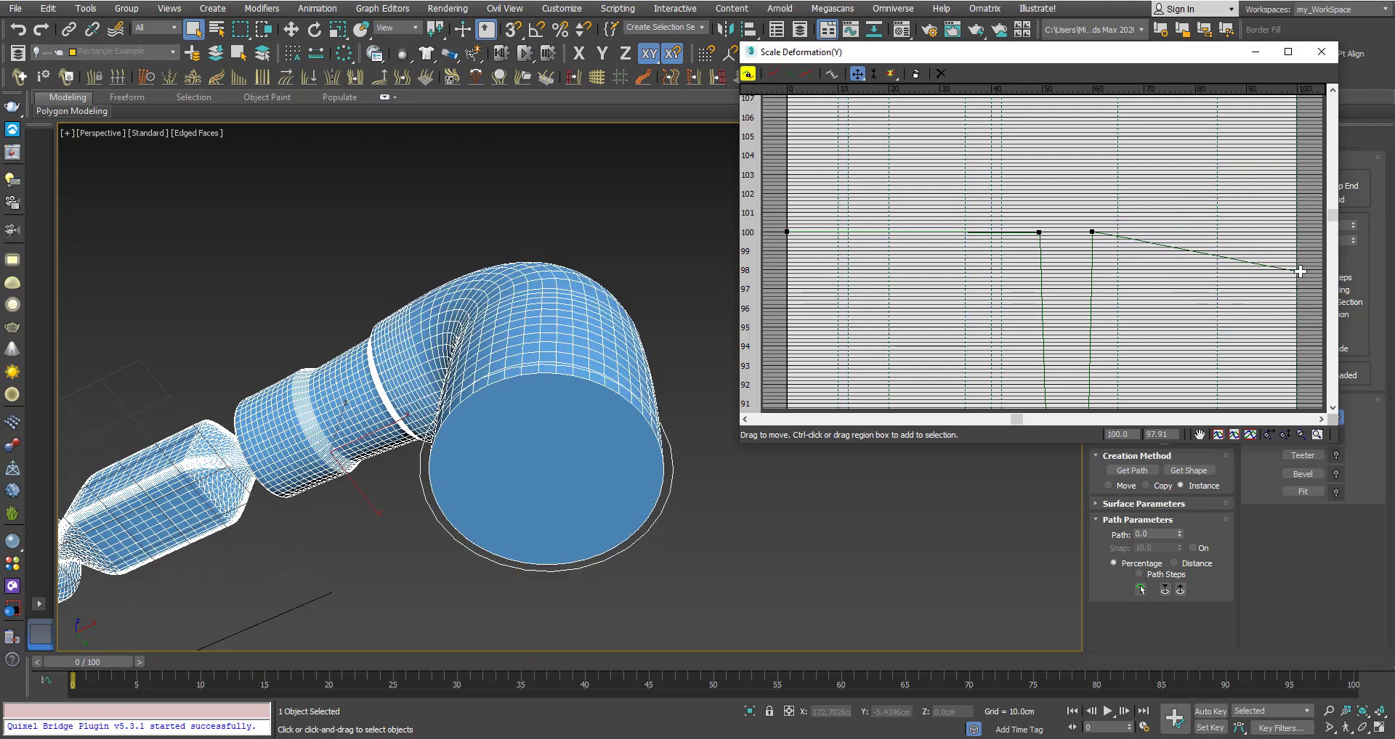
alt+middle_drag(496, 395, 520, 373)
scroll(507, 378, down, 3)
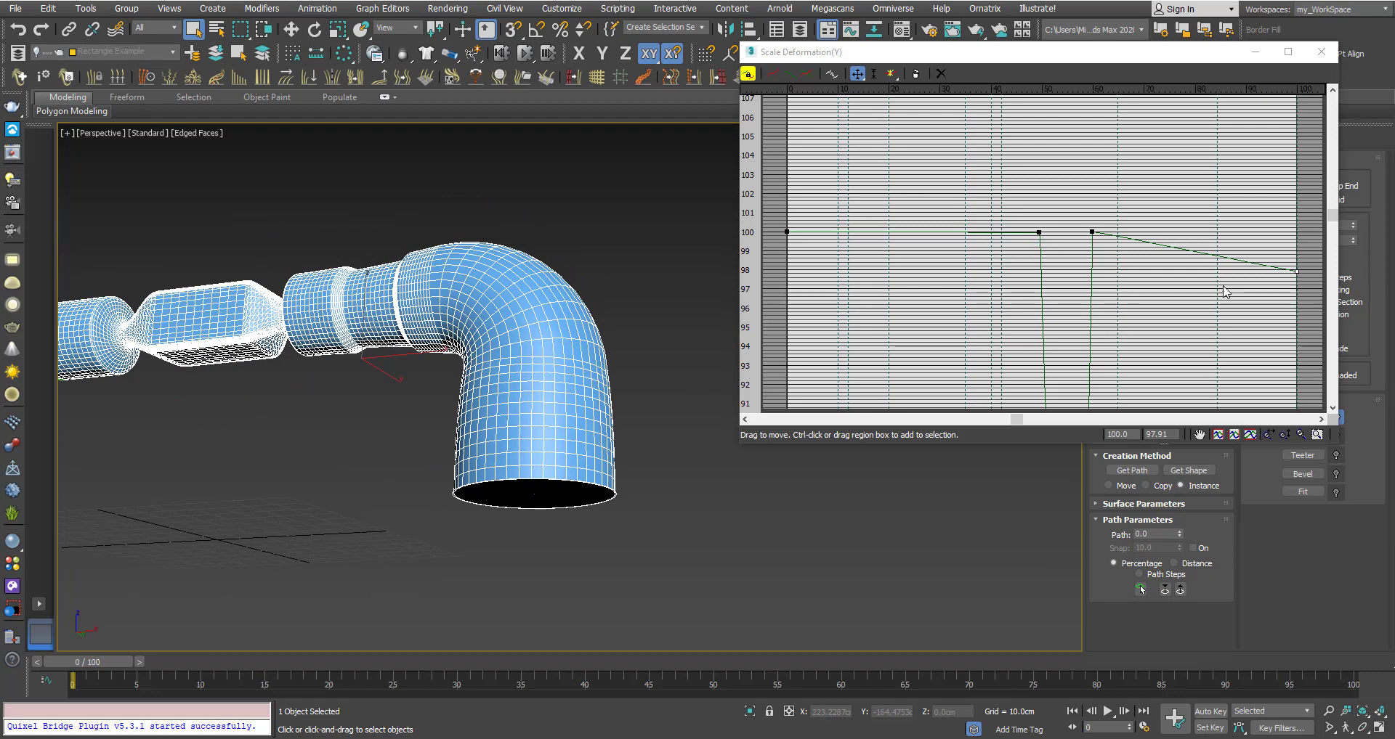
drag(1334, 216, 1334, 262)
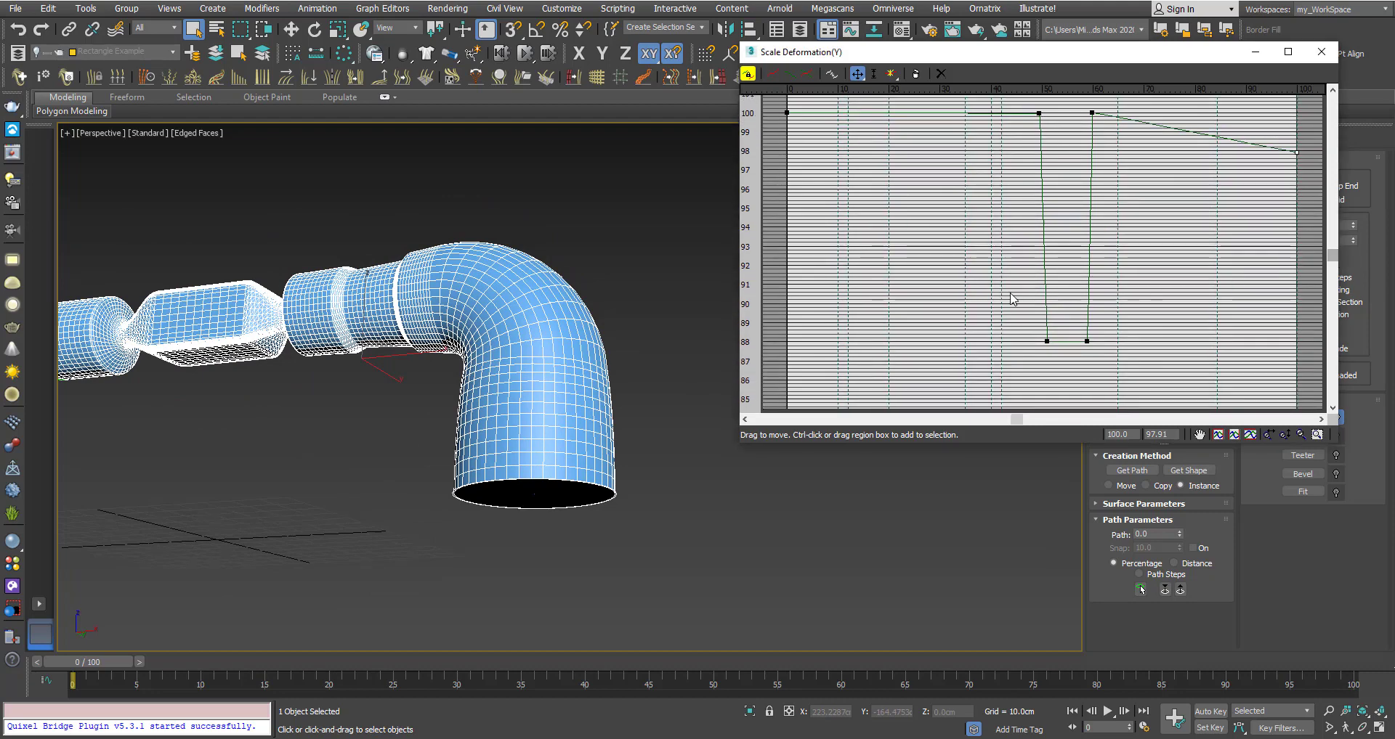
alt+middle_drag(405, 308, 523, 354)
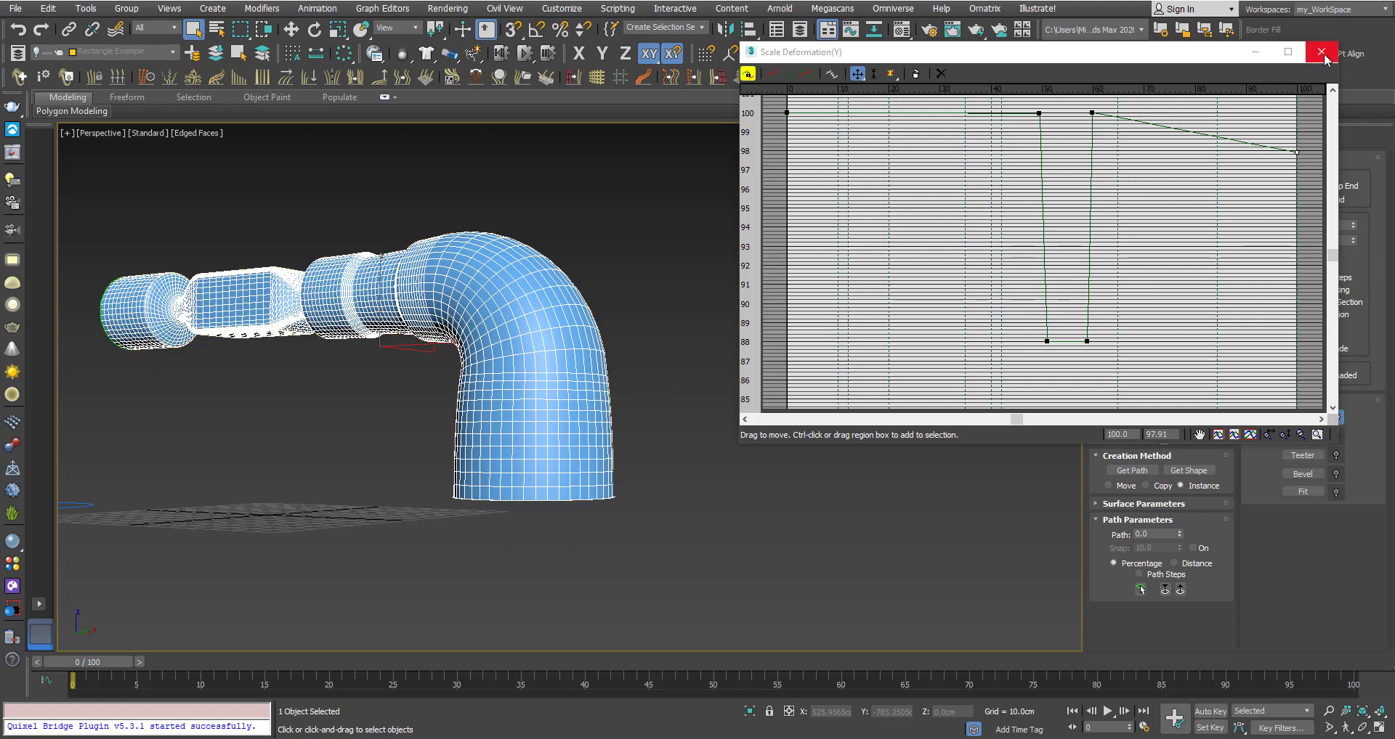
Close the Scale Deformation window and bring the rectangles and L-shaped line into view.
click(1320, 52)
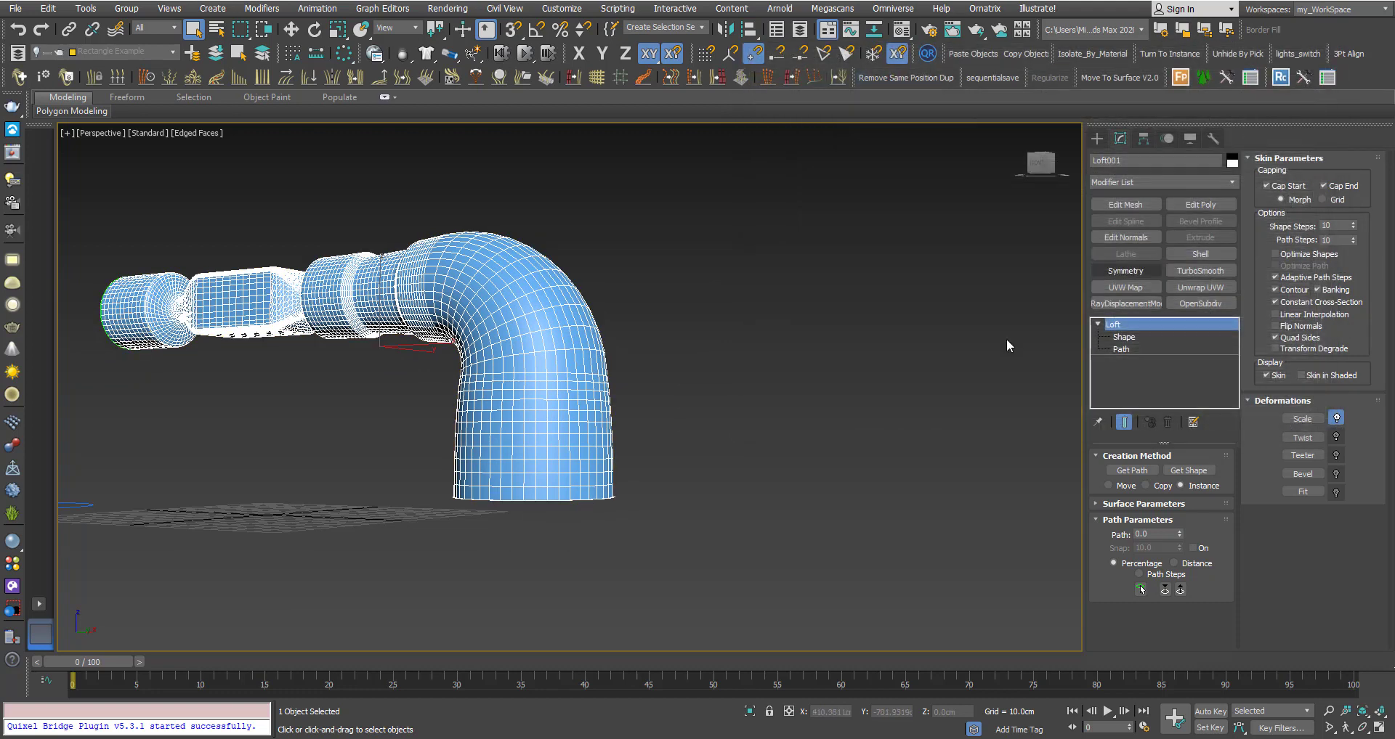
middle_drag(553, 360, 576, 372)
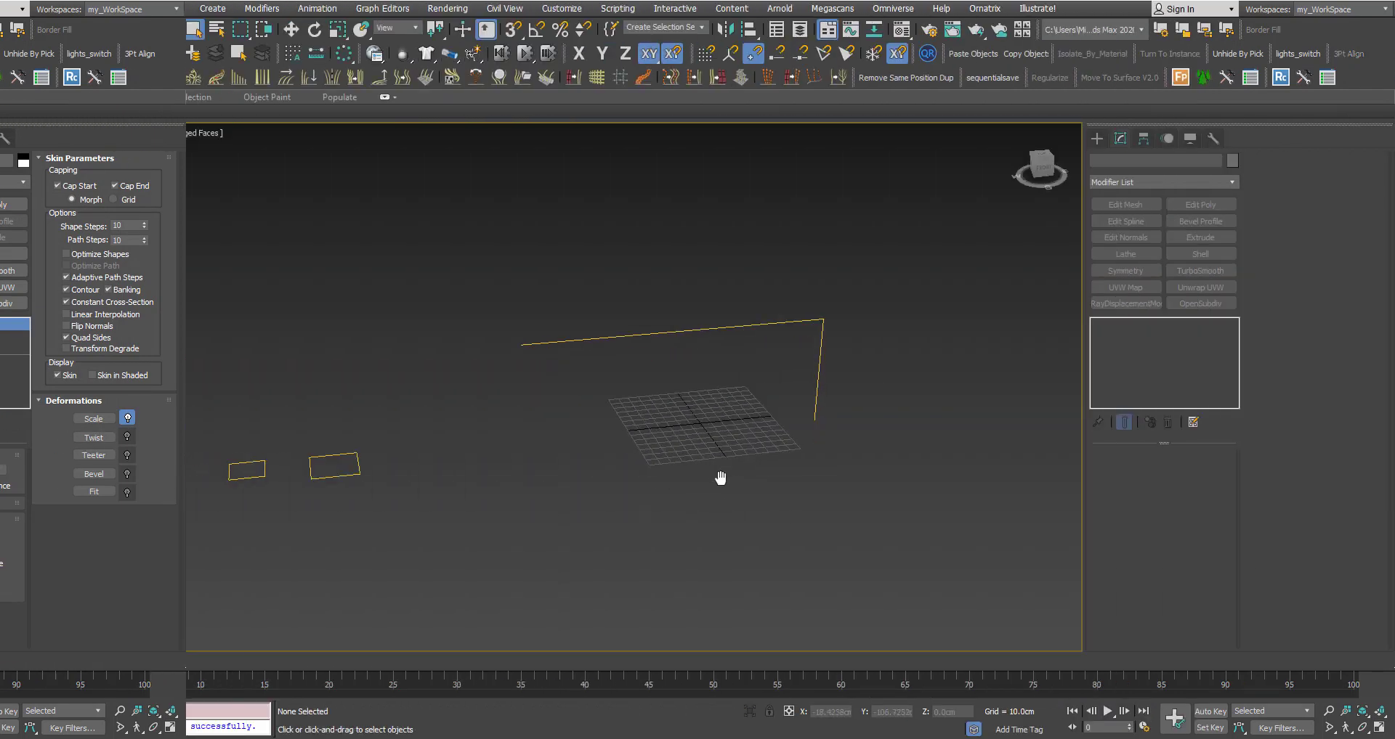
middle_drag(717, 474, 714, 471)
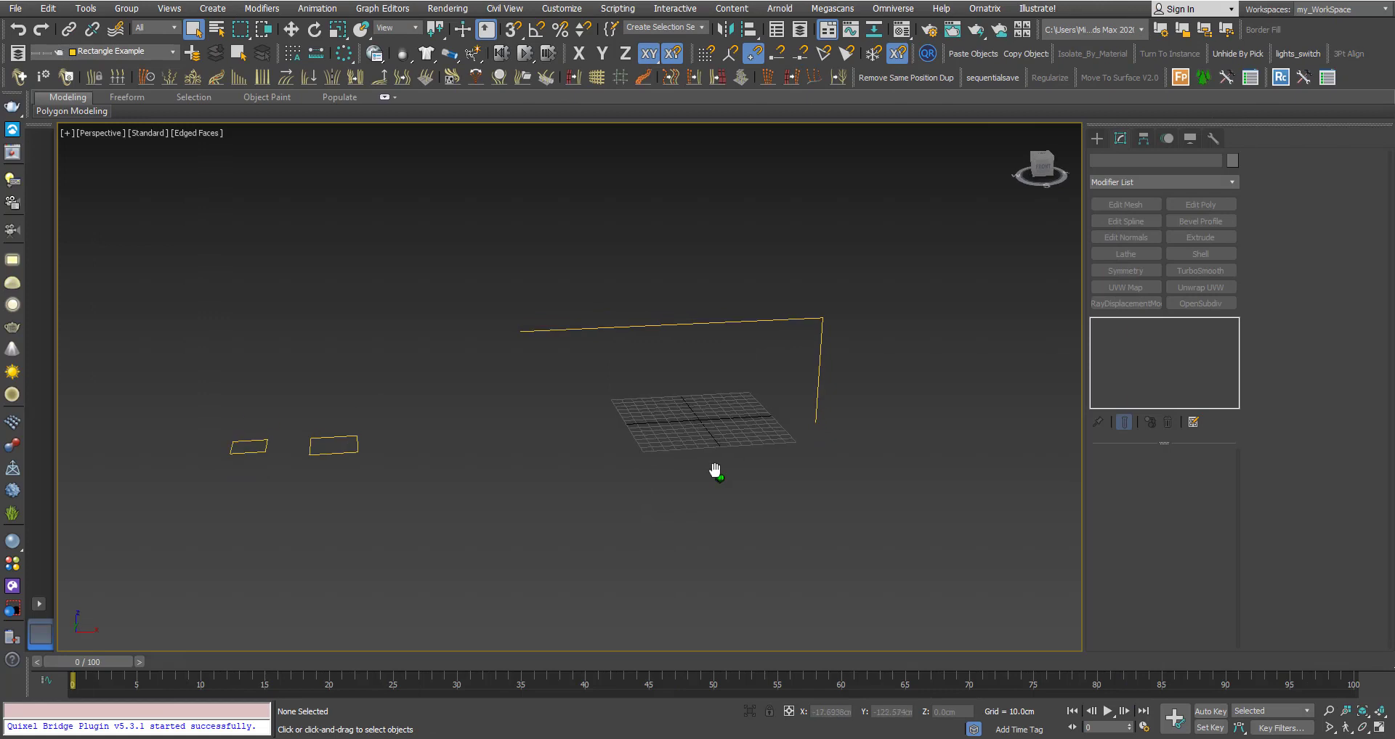
Select the L-shaped line and start a Loft compound object from it.
click(604, 340)
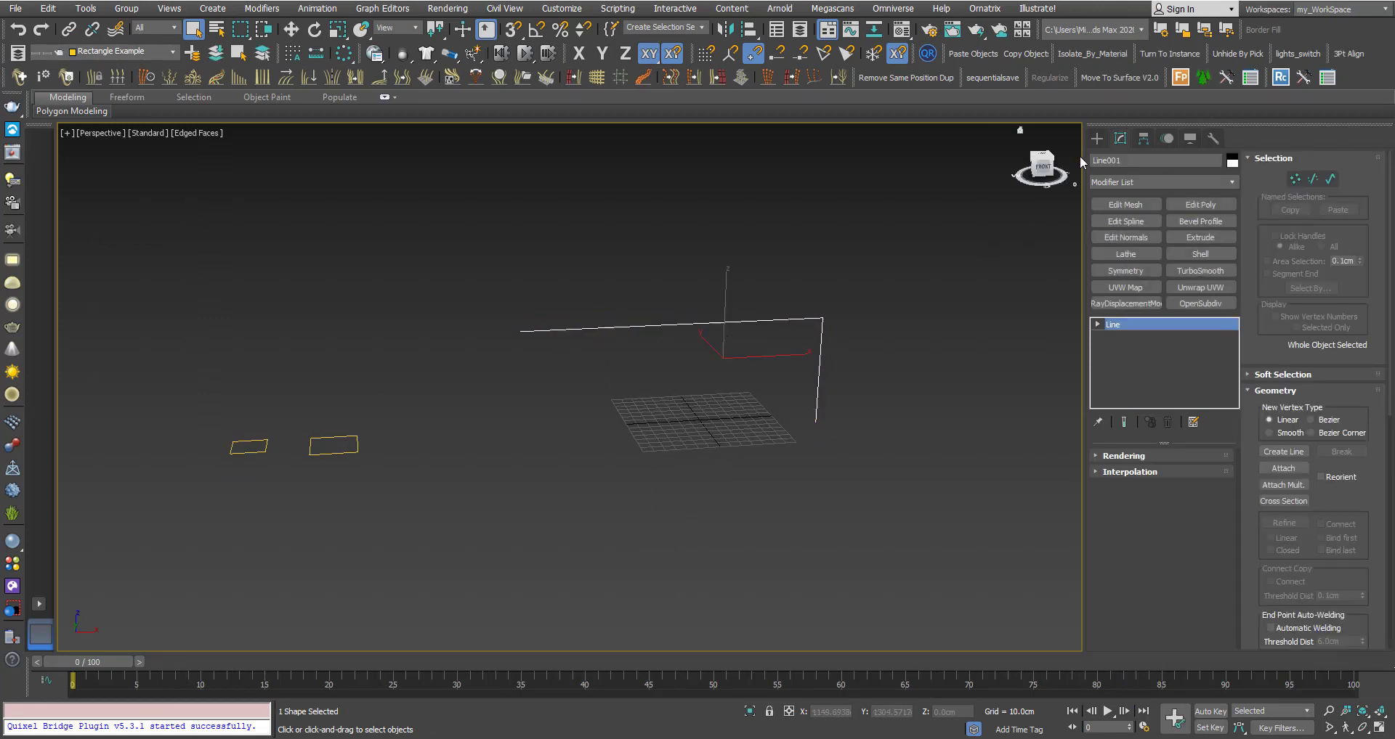
click(1097, 138)
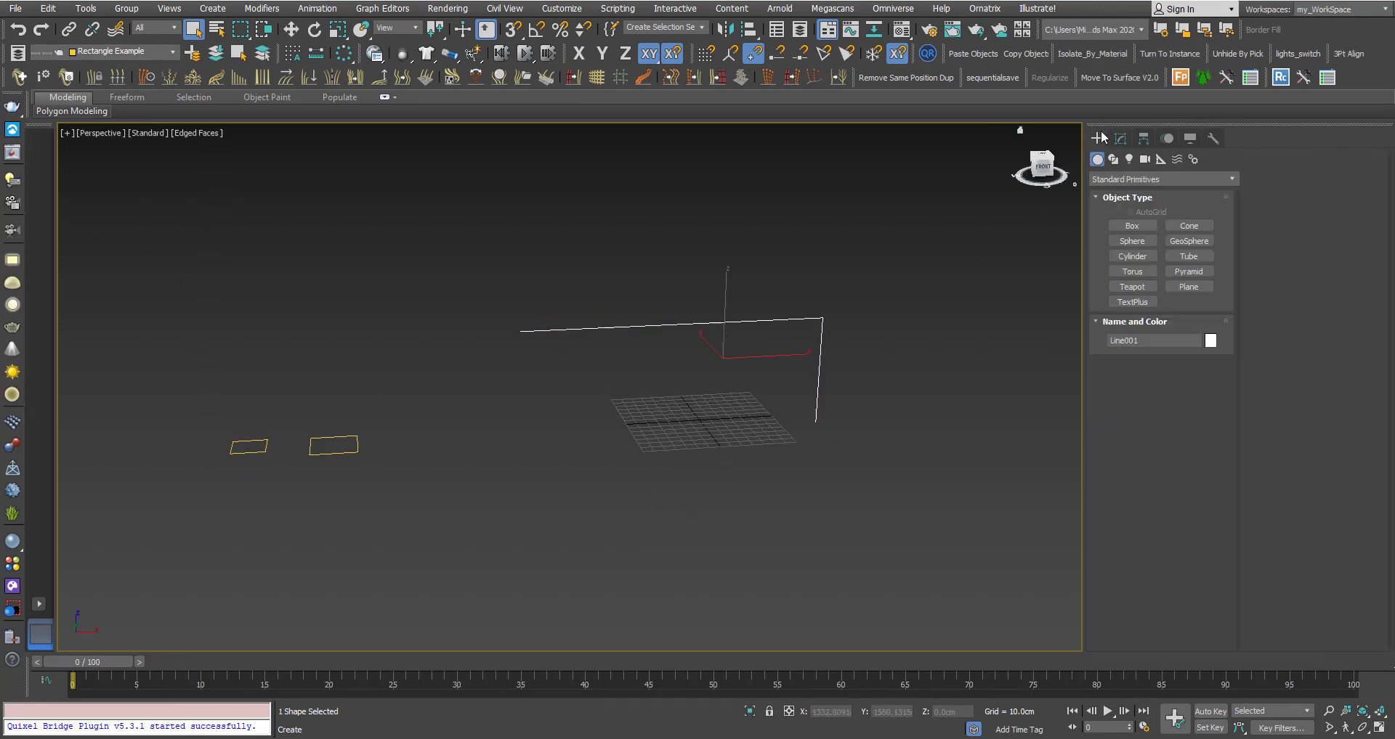
click(1111, 178)
click(1114, 215)
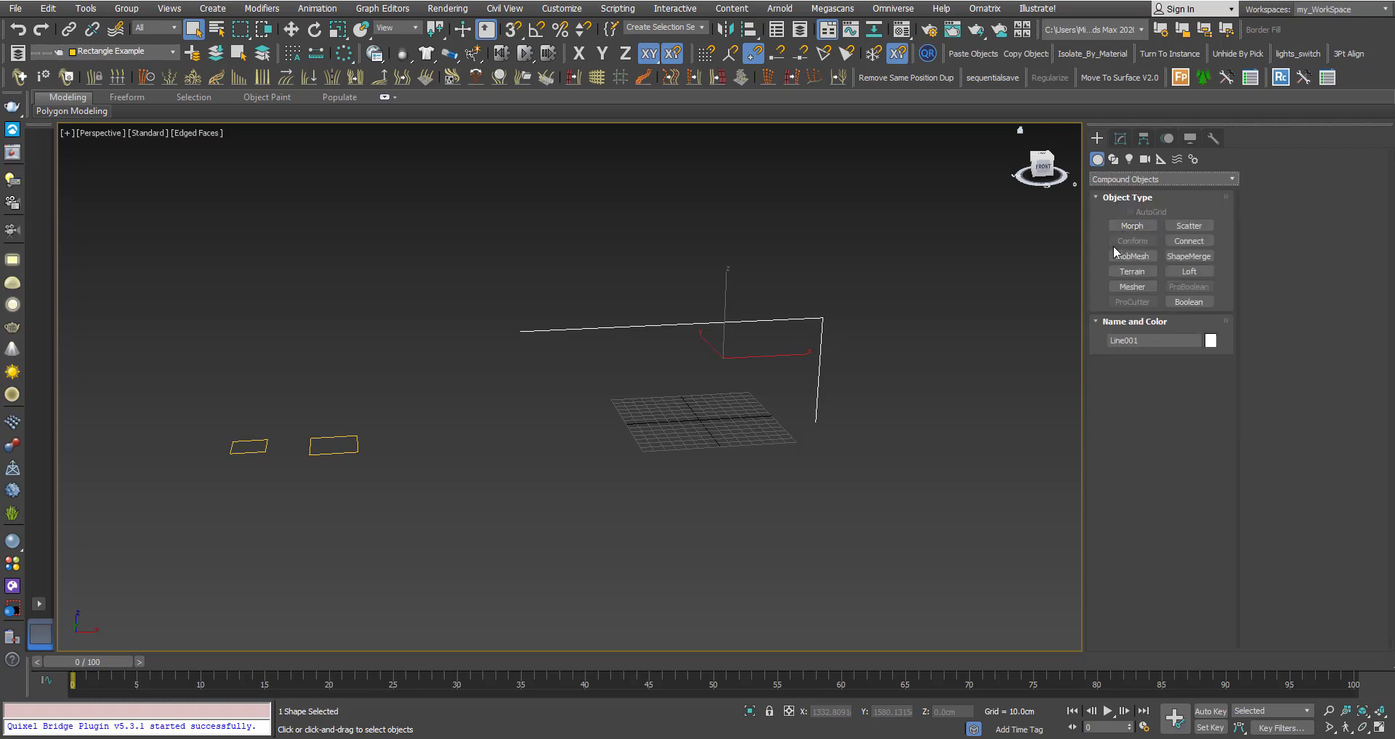
click(1189, 272)
Get the larger rectangle as the loft shape and set the Path position to 100.
click(1188, 379)
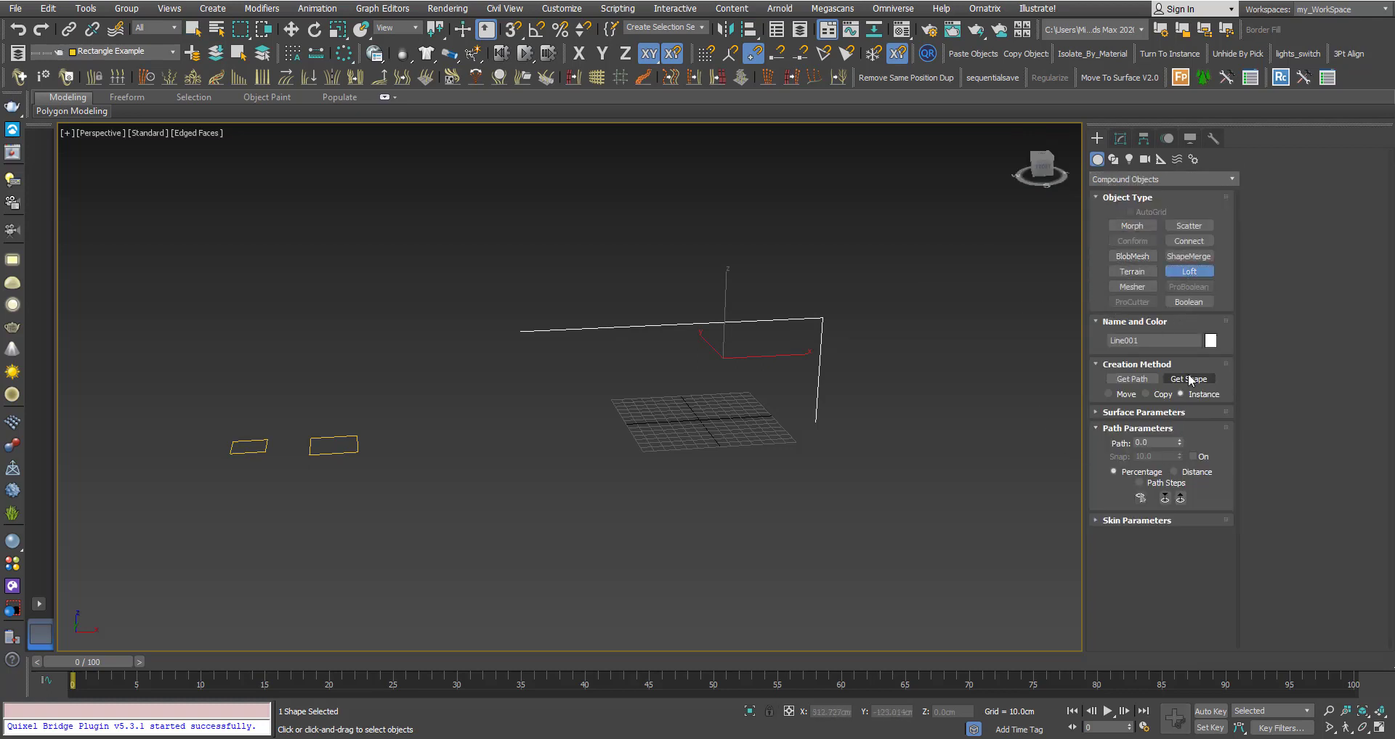
mouse_move(407, 512)
alt+middle_down()
mouse_move(398, 475)
mouse_move(420, 513)
mouse_move(407, 514)
alt+middle_up()
click(403, 513)
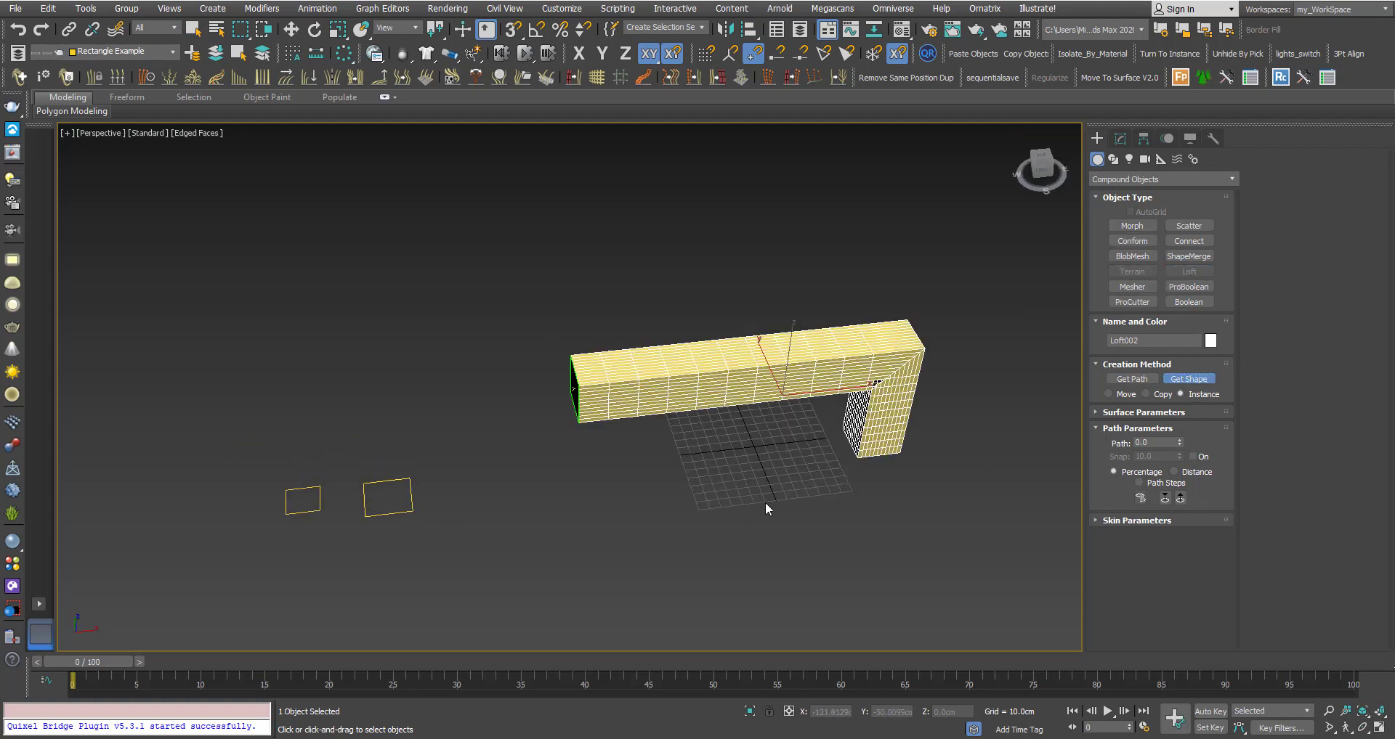
double_click(1149, 441)
text(100)
key(Return)
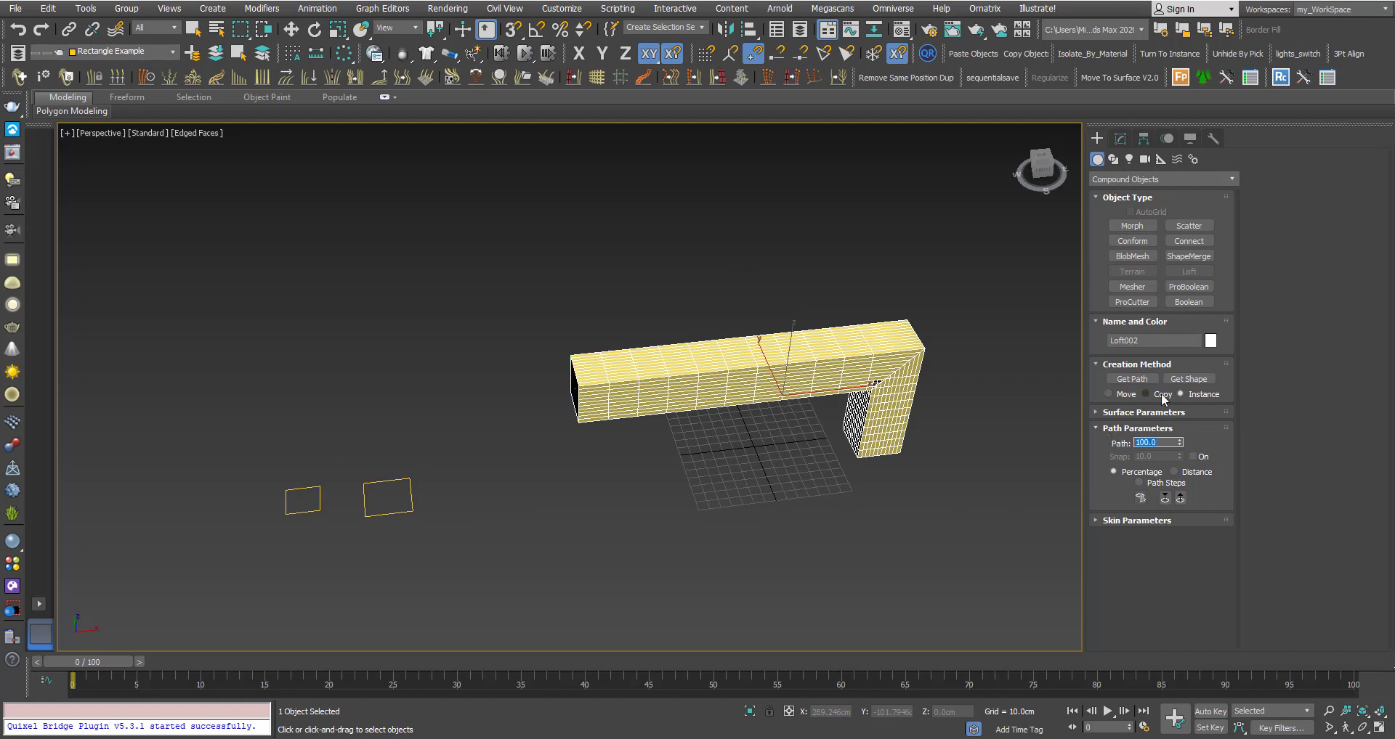
Pick the small rectangle as the shape at path 100, then zoom in on the loft's corner.
click(1188, 379)
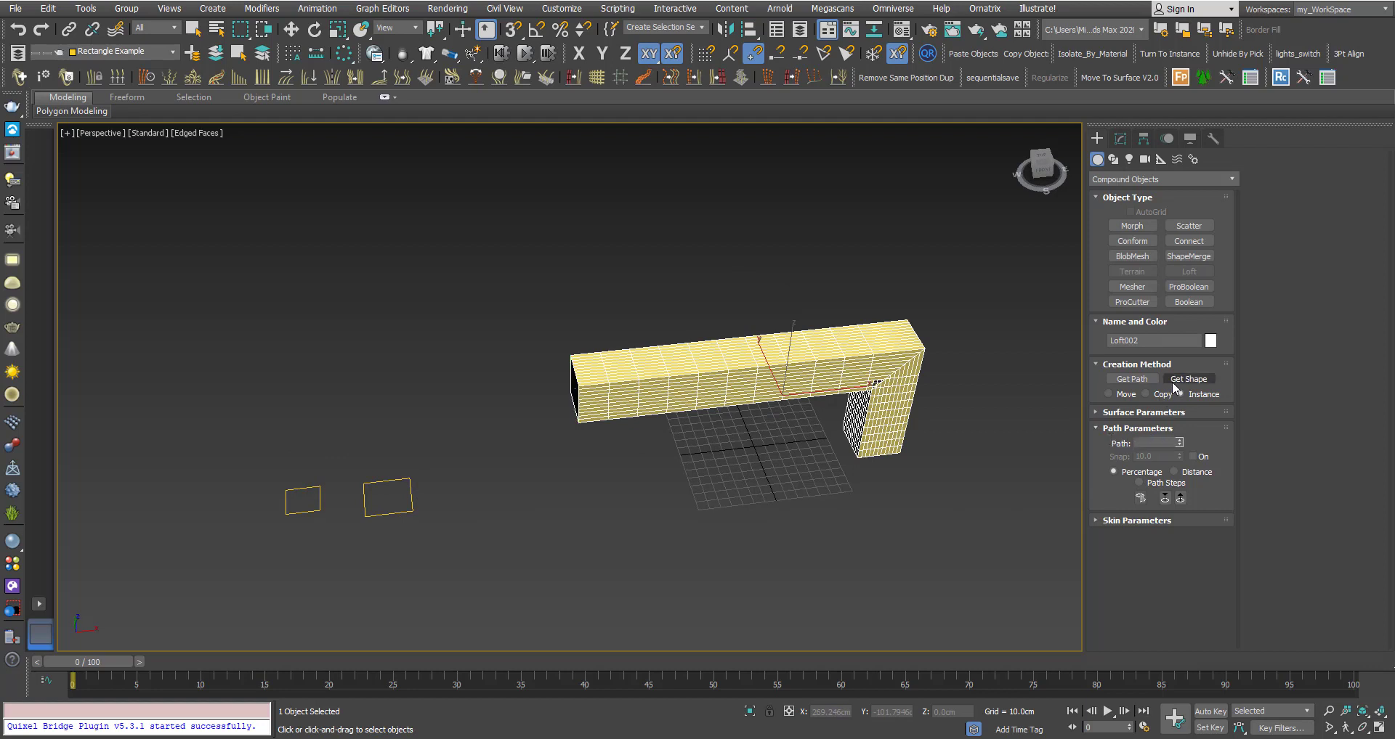
click(300, 512)
middle_drag(659, 452, 596, 426)
scroll(594, 422, up, 5)
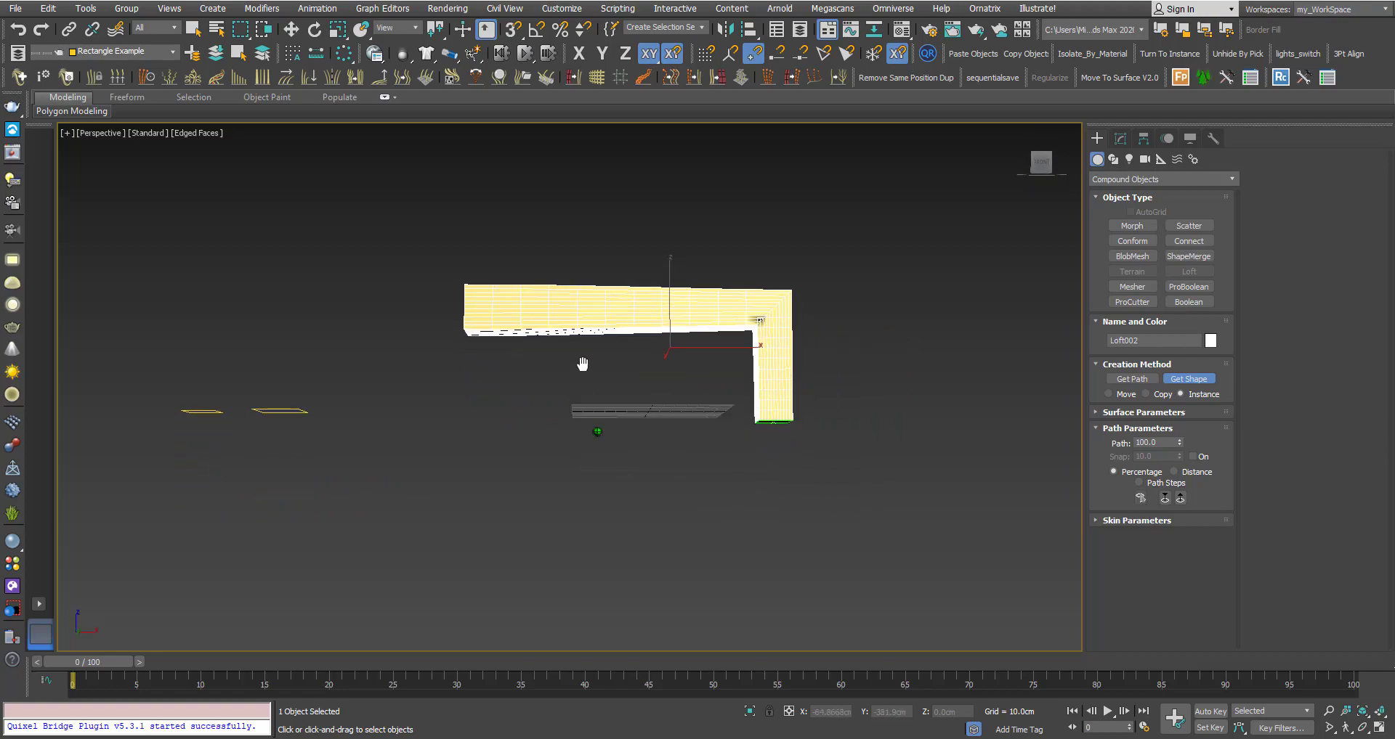
scroll(753, 300, up, 4)
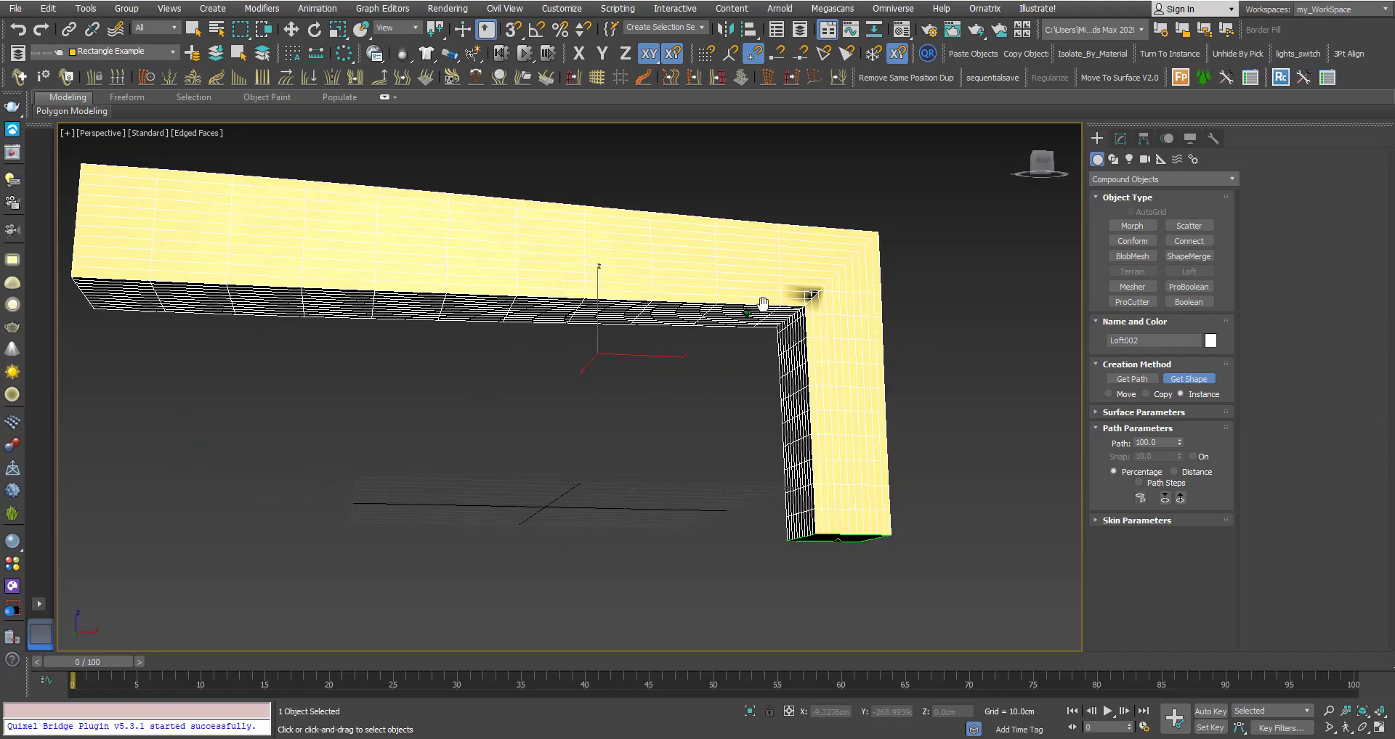
scroll(799, 298, up, 3)
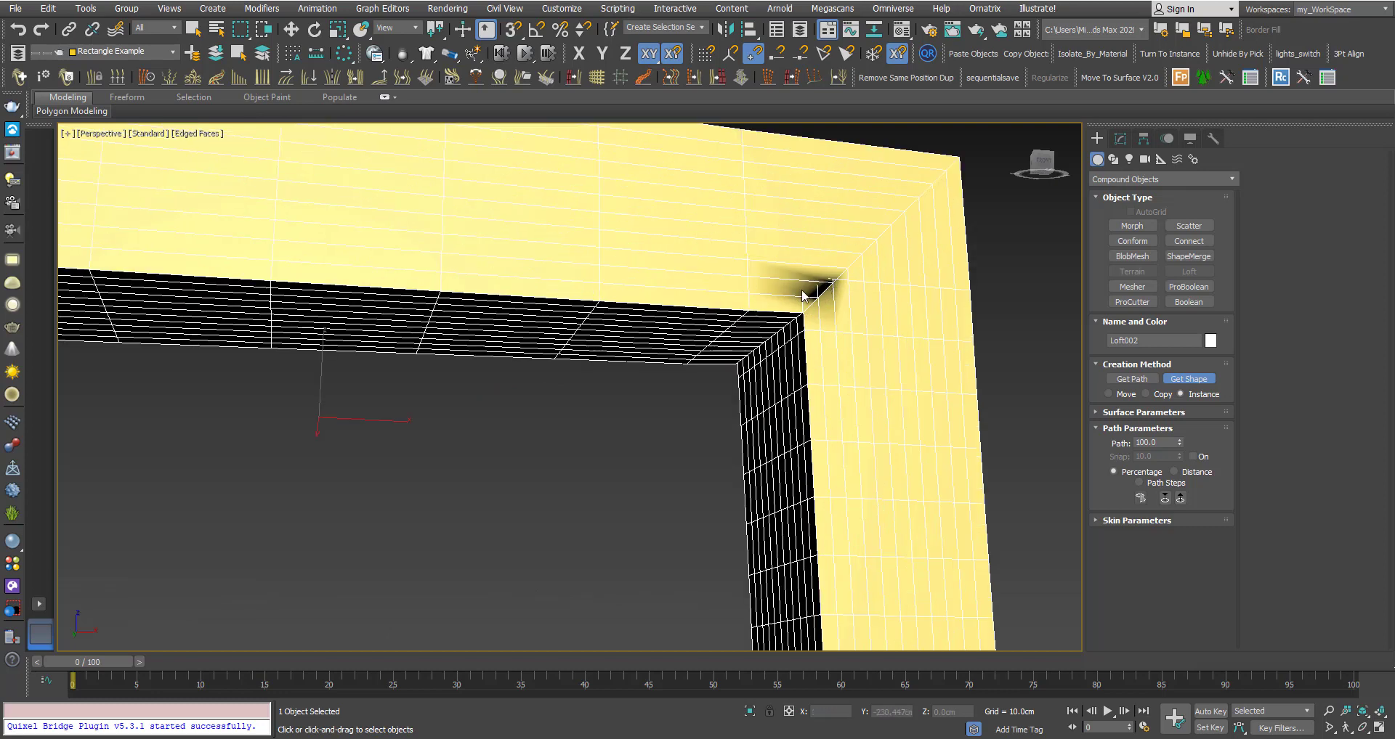
scroll(785, 312, down, 2)
scroll(741, 304, down, 4)
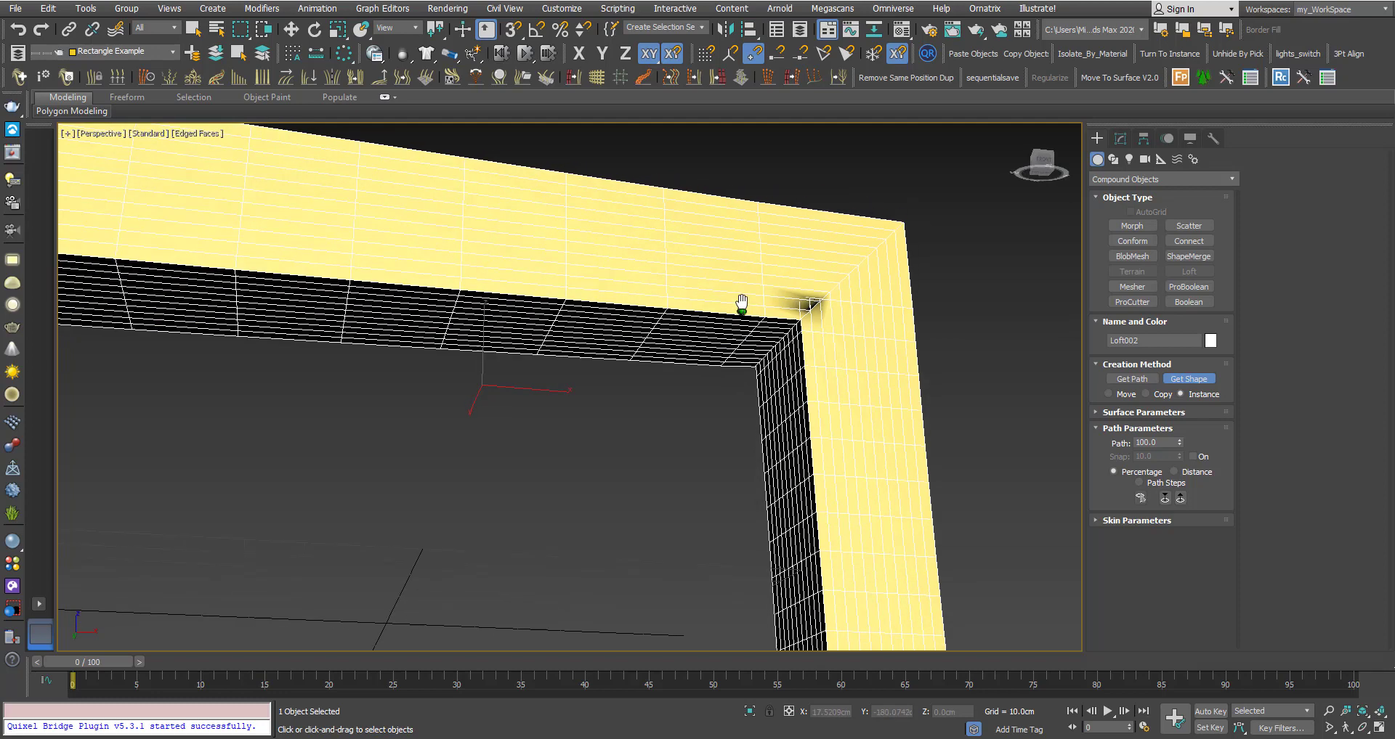
scroll(736, 327, down, 1)
scroll(804, 302, up, 4)
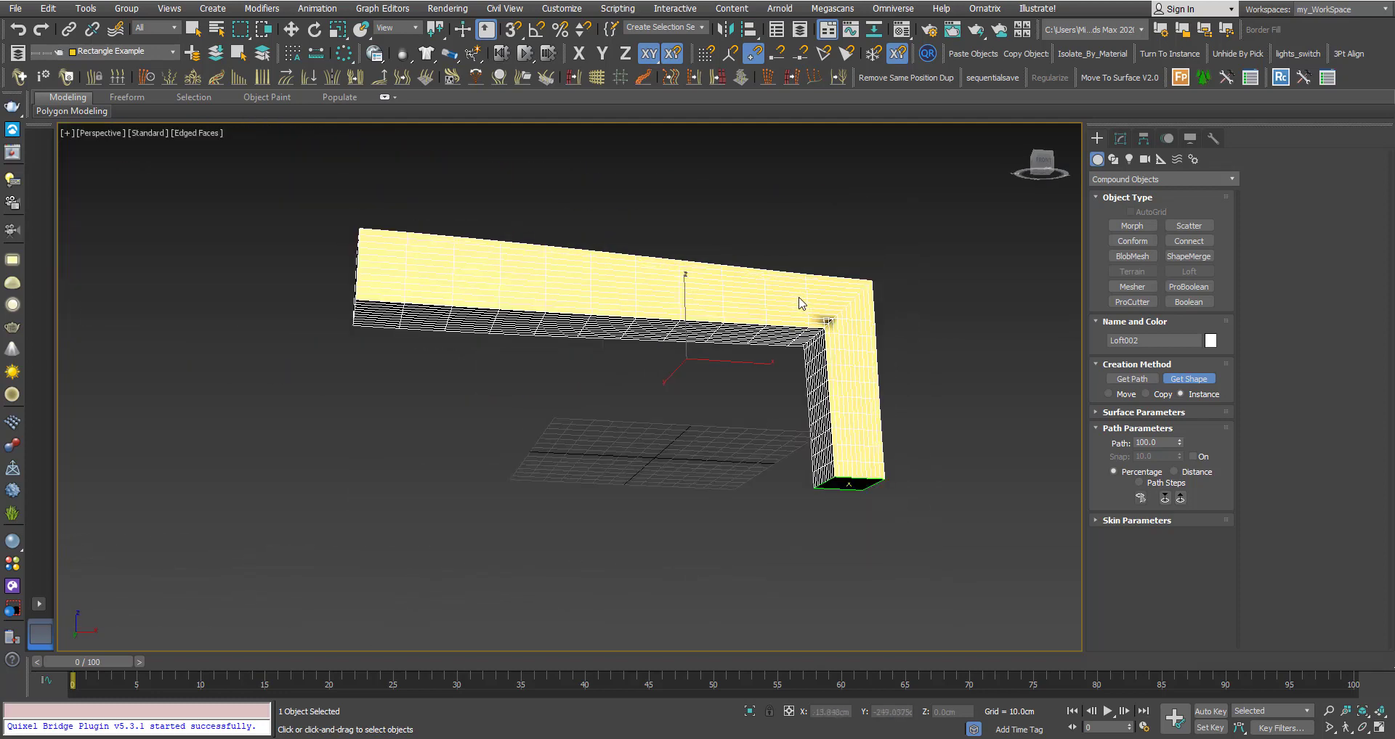
In Loft002's Skin Parameters, set Shape Steps to 5 and Path Steps to 5.
click(1122, 139)
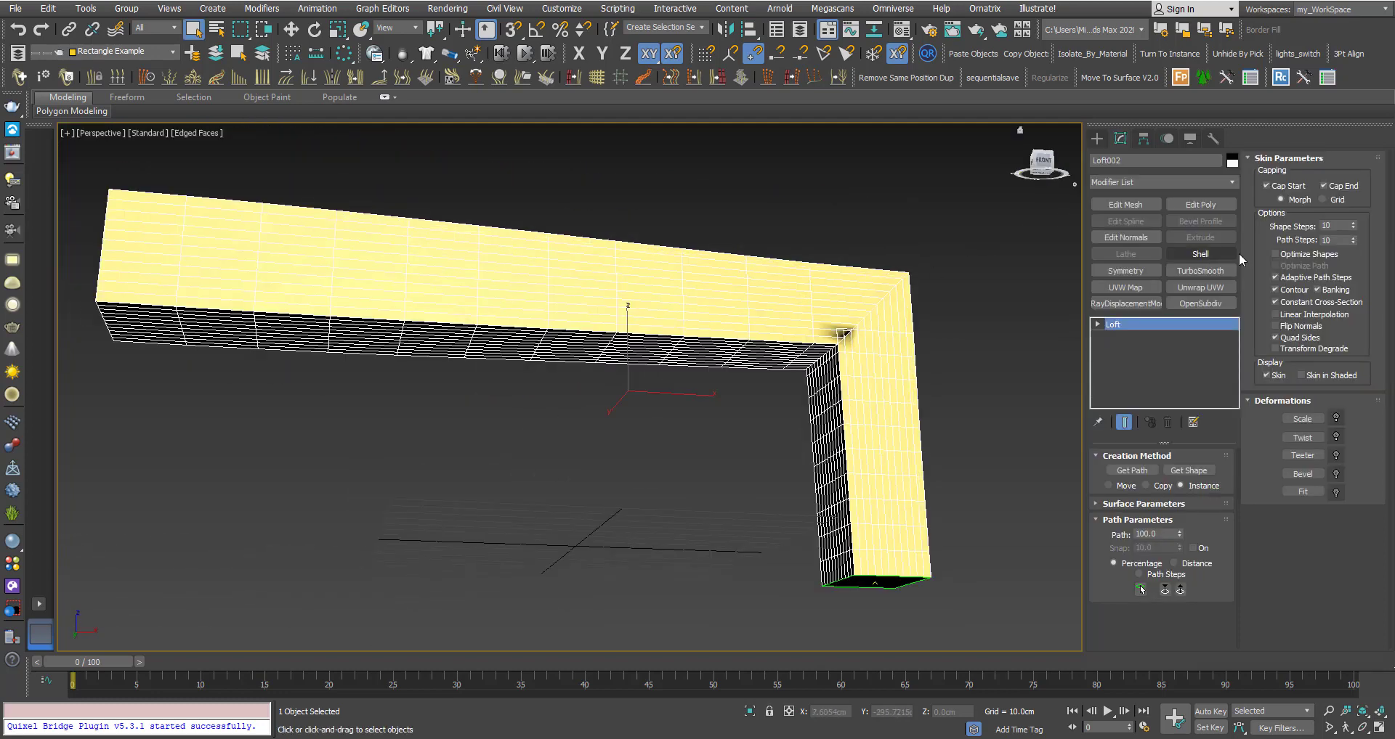
drag(1353, 228, 1355, 230)
click(1353, 226)
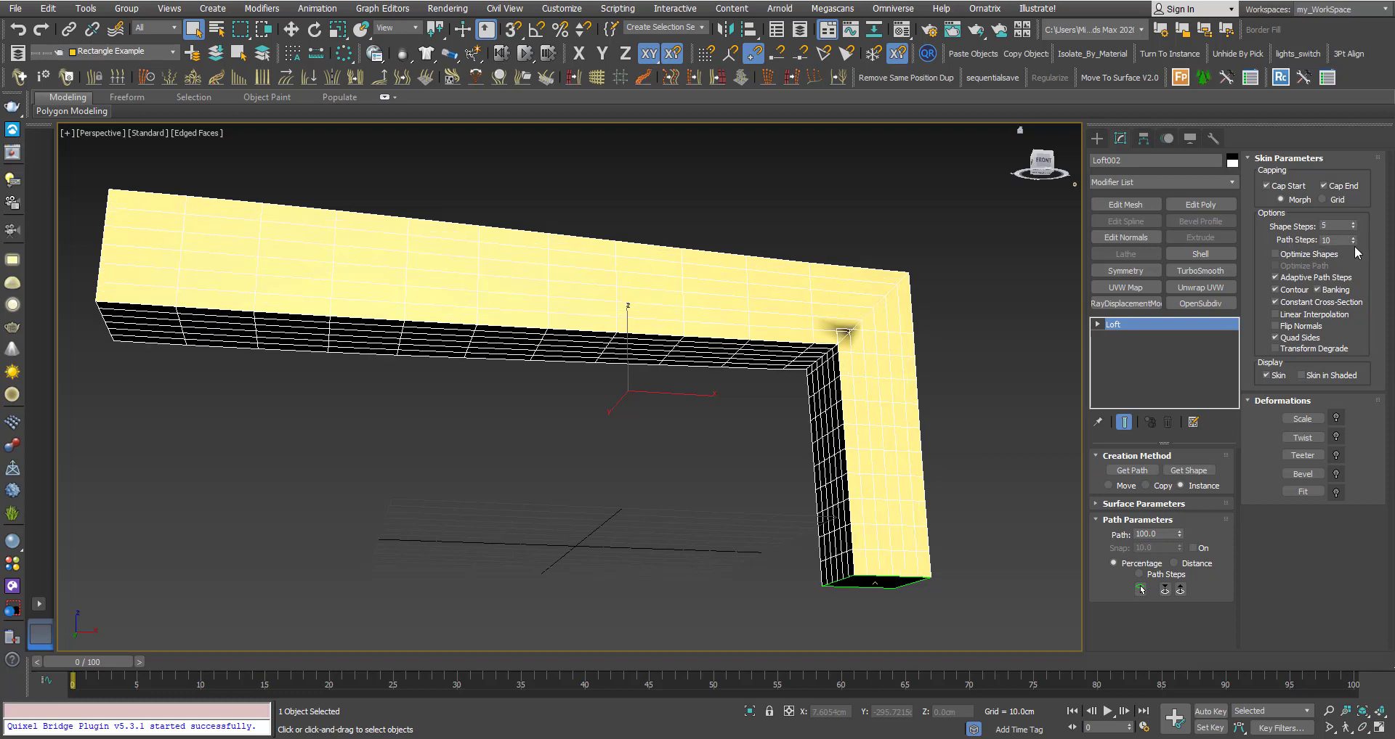
click(1354, 242)
click(1354, 243)
click(1354, 242)
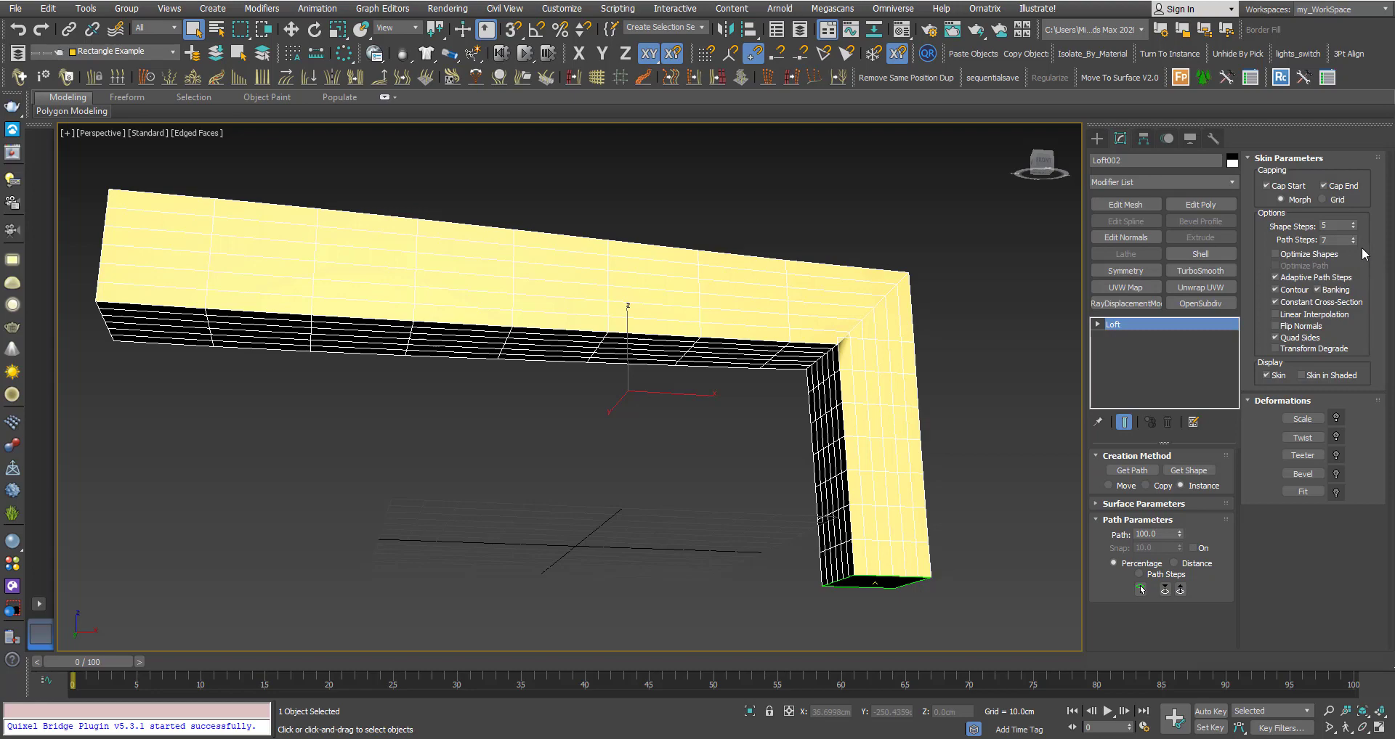
click(1354, 243)
click(1353, 243)
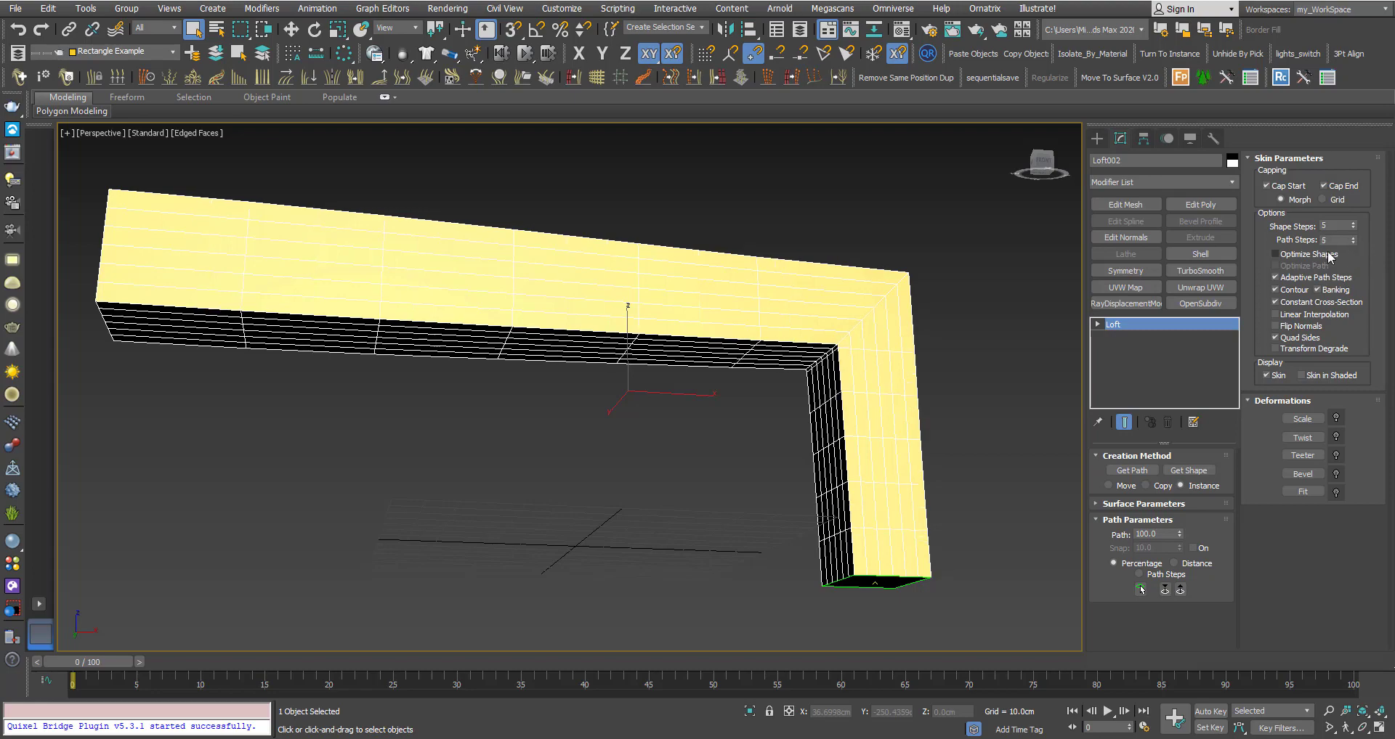
alt+middle_drag(781, 297, 716, 361)
scroll(716, 360, down, 5)
scroll(676, 316, up, 2)
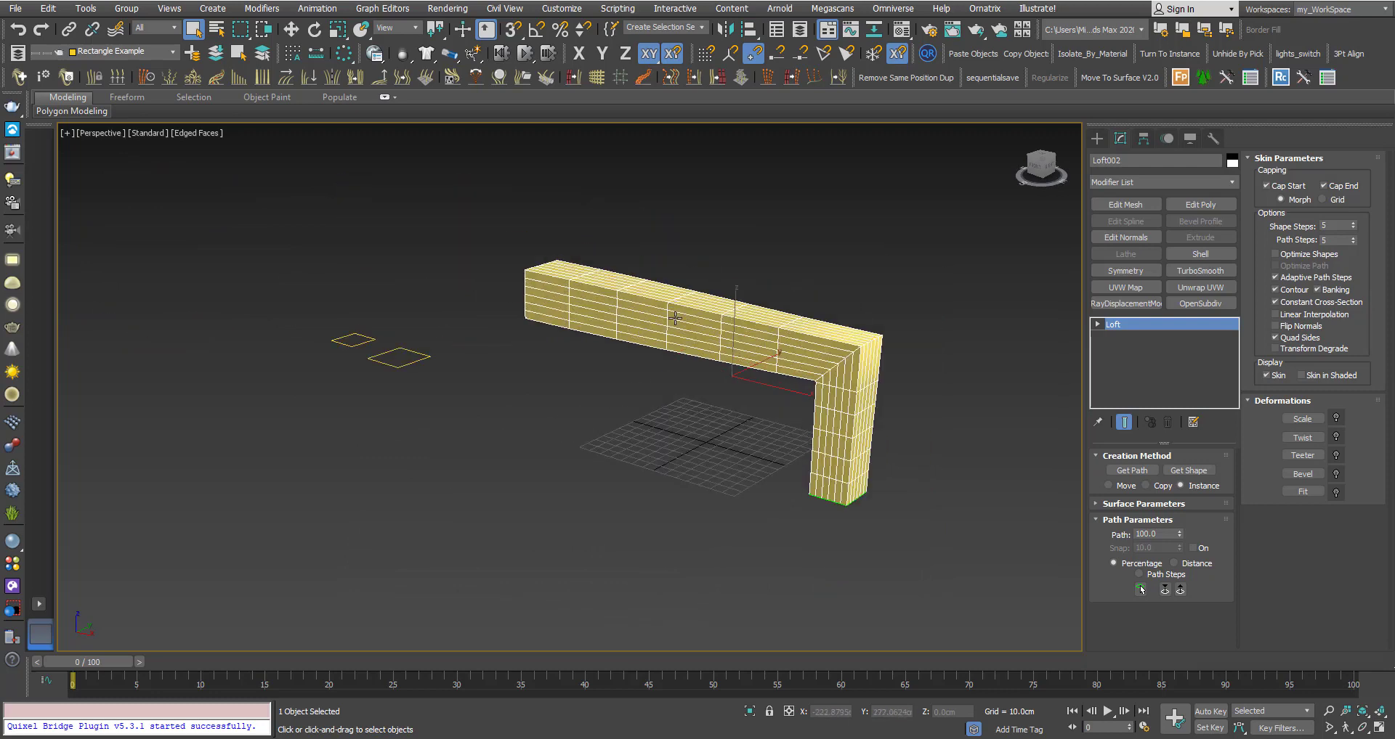
alt+middle_drag(675, 318, 699, 351)
middle_drag(699, 351, 783, 378)
alt+middle_drag(782, 379, 859, 345)
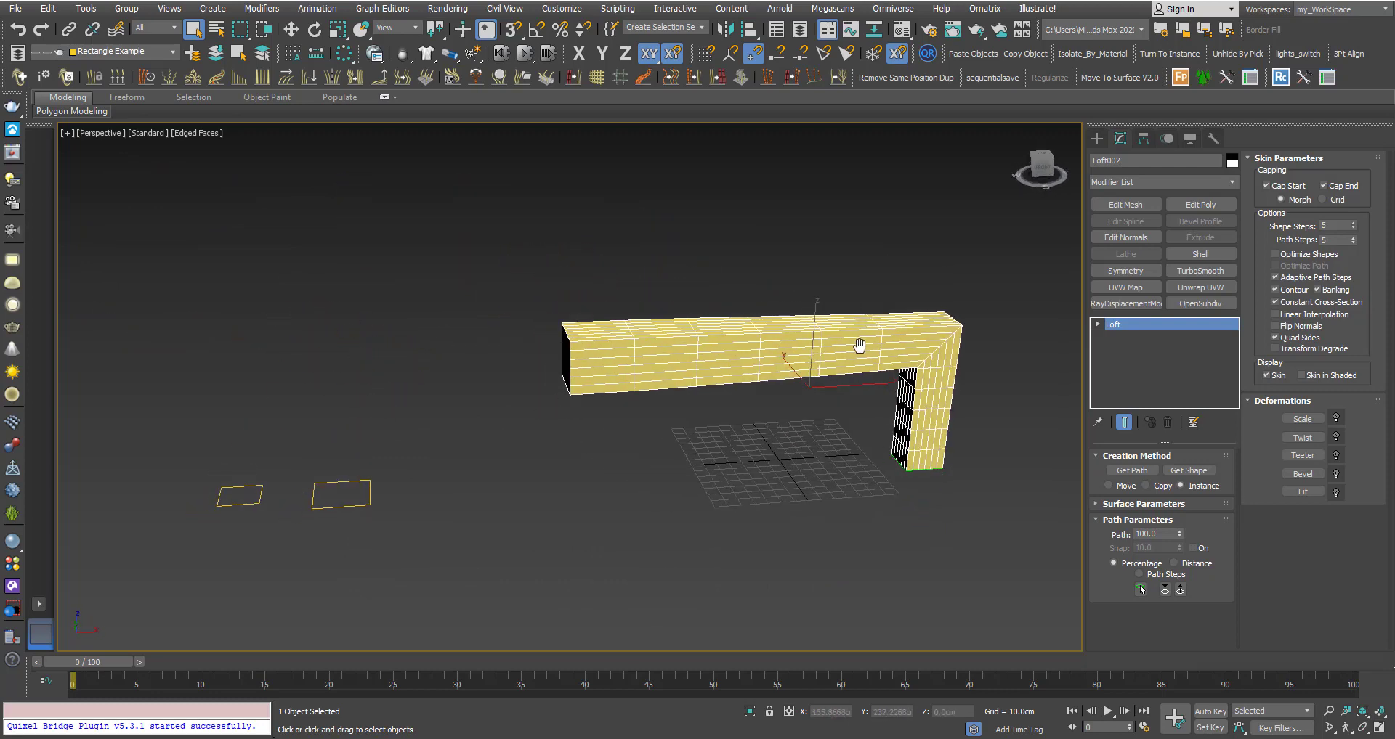
Open Loft002's Twist Deformation curve and enlarge its window beside the loft.
click(1302, 438)
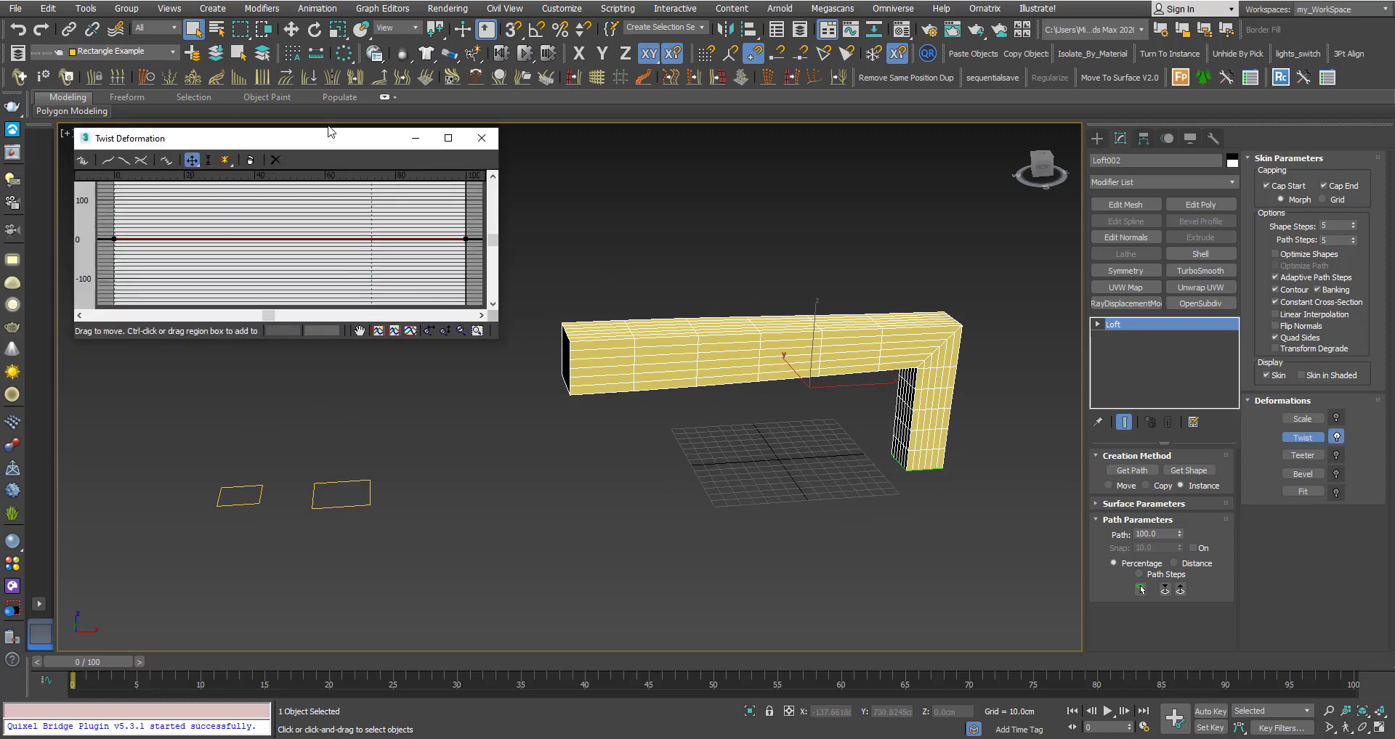
drag(218, 146, 199, 95)
drag(481, 299, 552, 412)
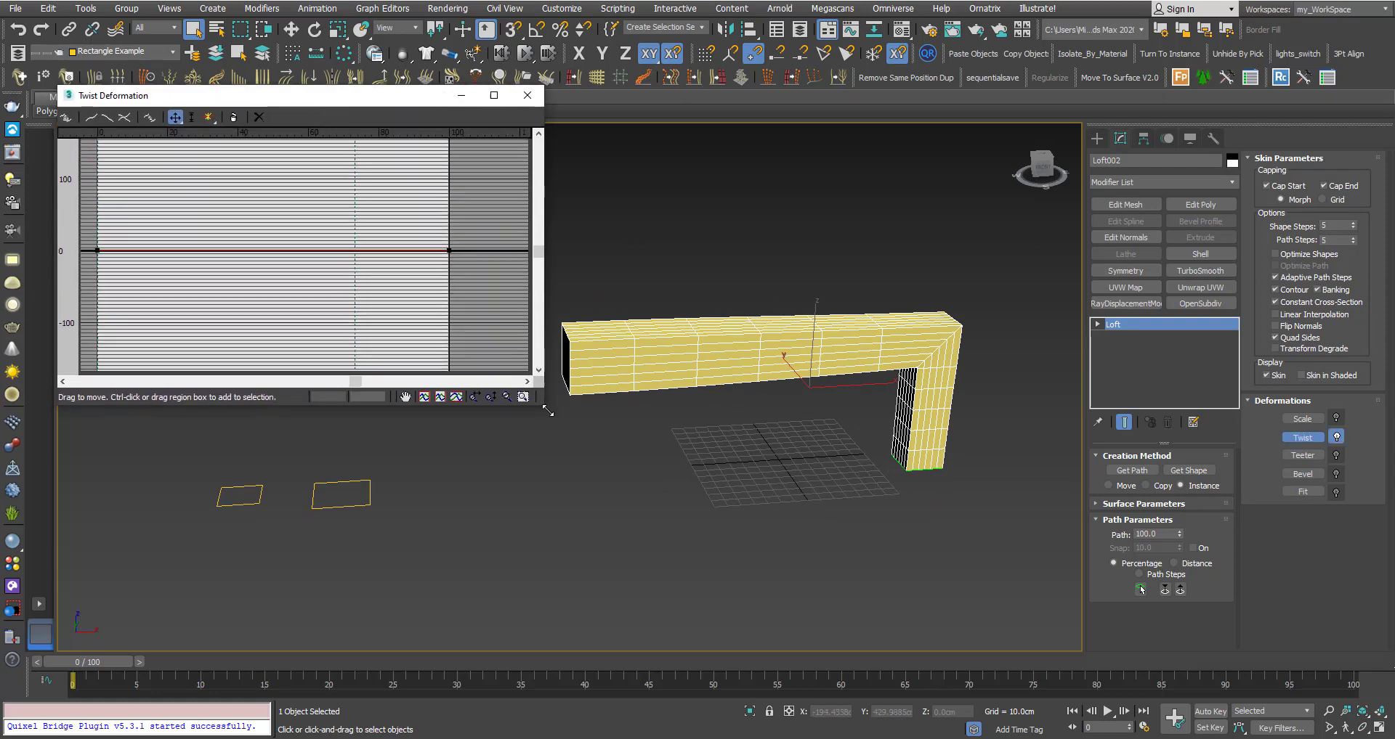
middle_drag(634, 377, 680, 427)
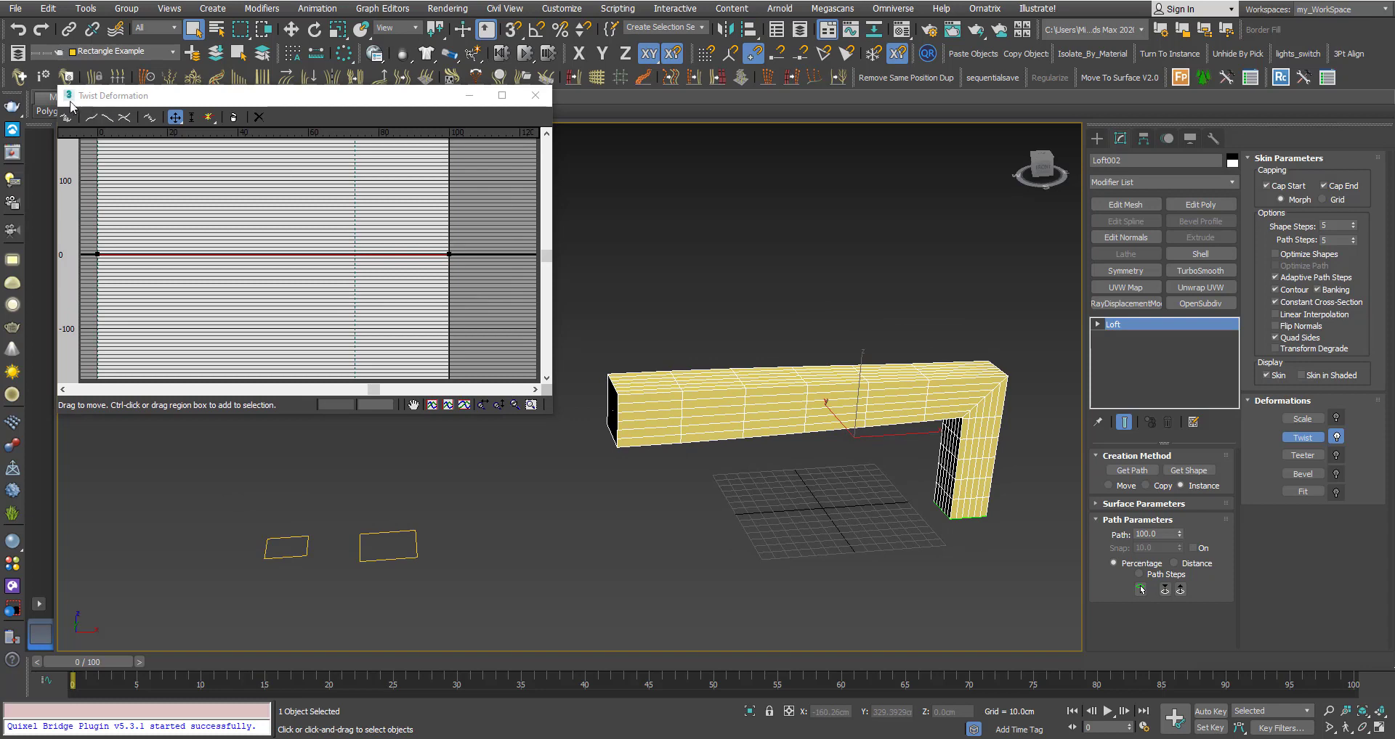
drag(56, 87, 30, 2)
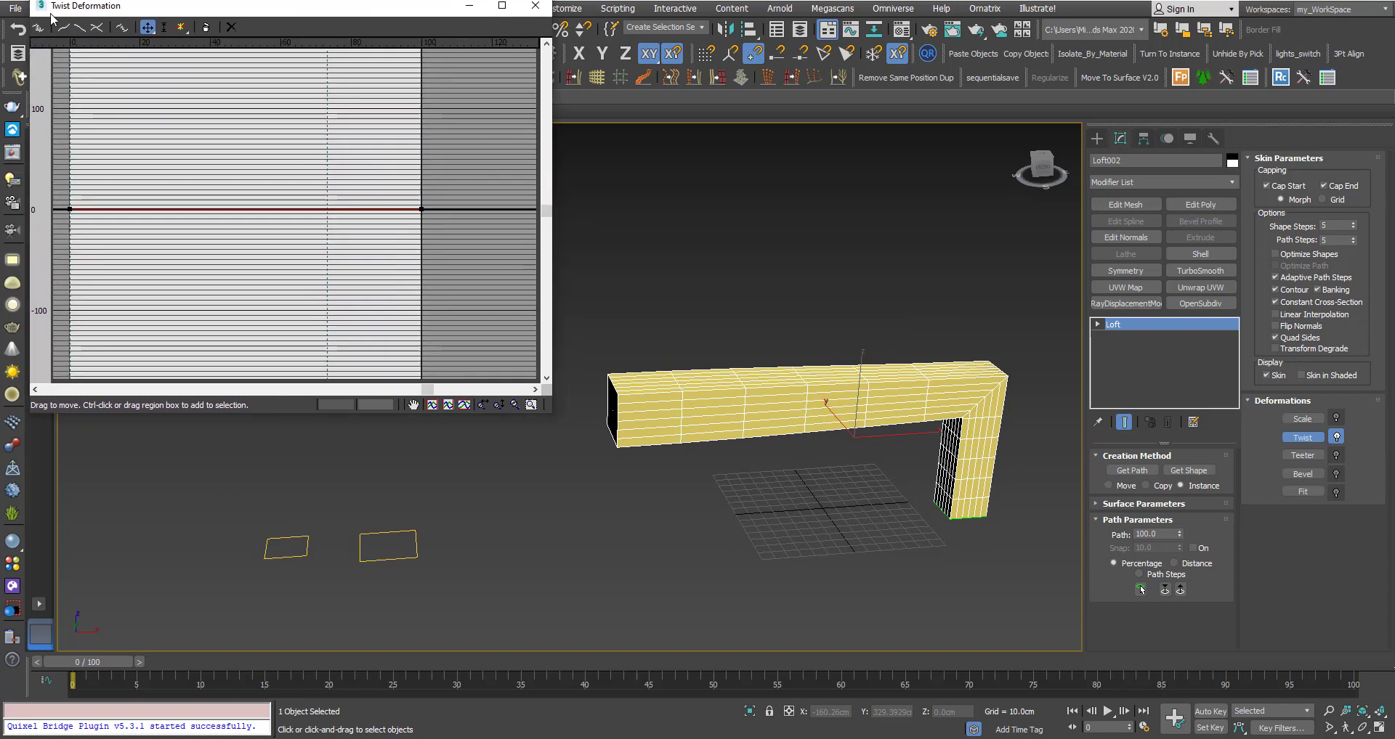
middle_drag(677, 393, 688, 416)
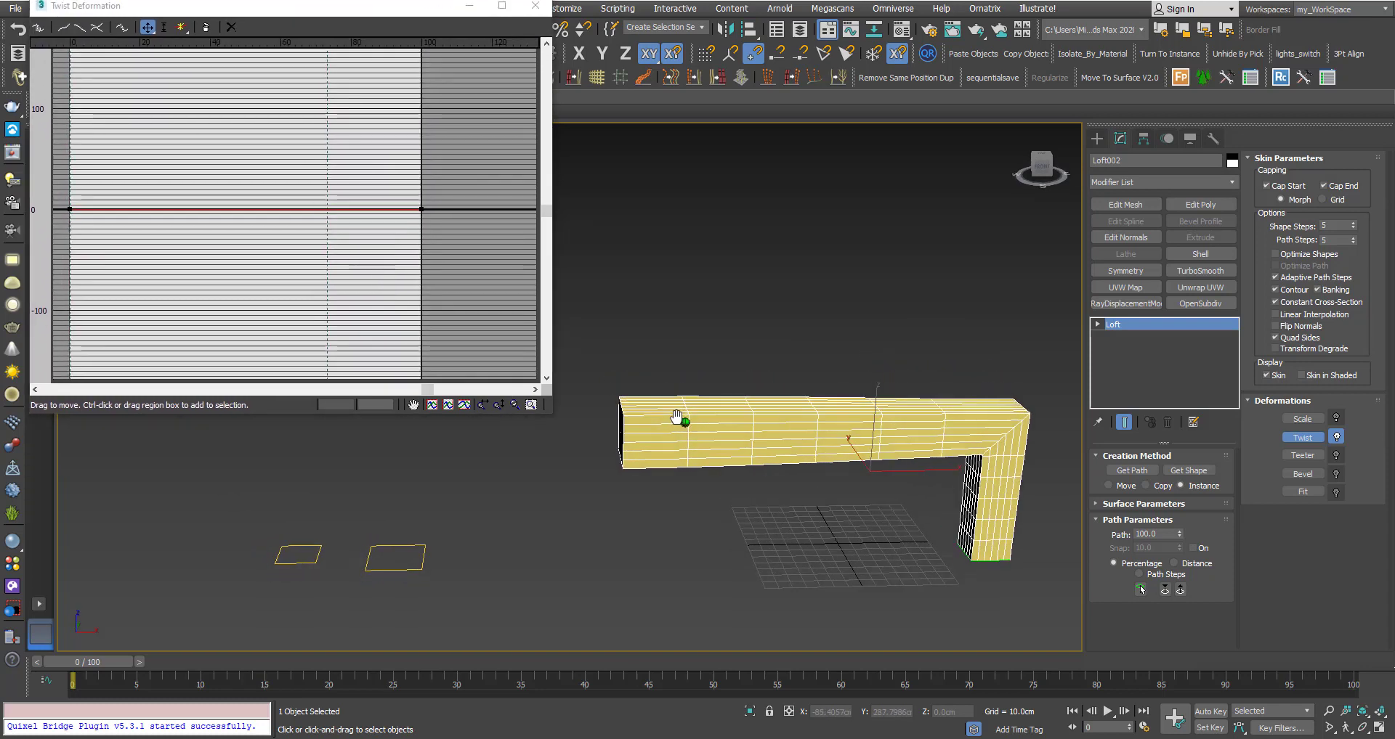
Insert a twist corner point near 25% along the path and raise it to about 82.4.
click(181, 28)
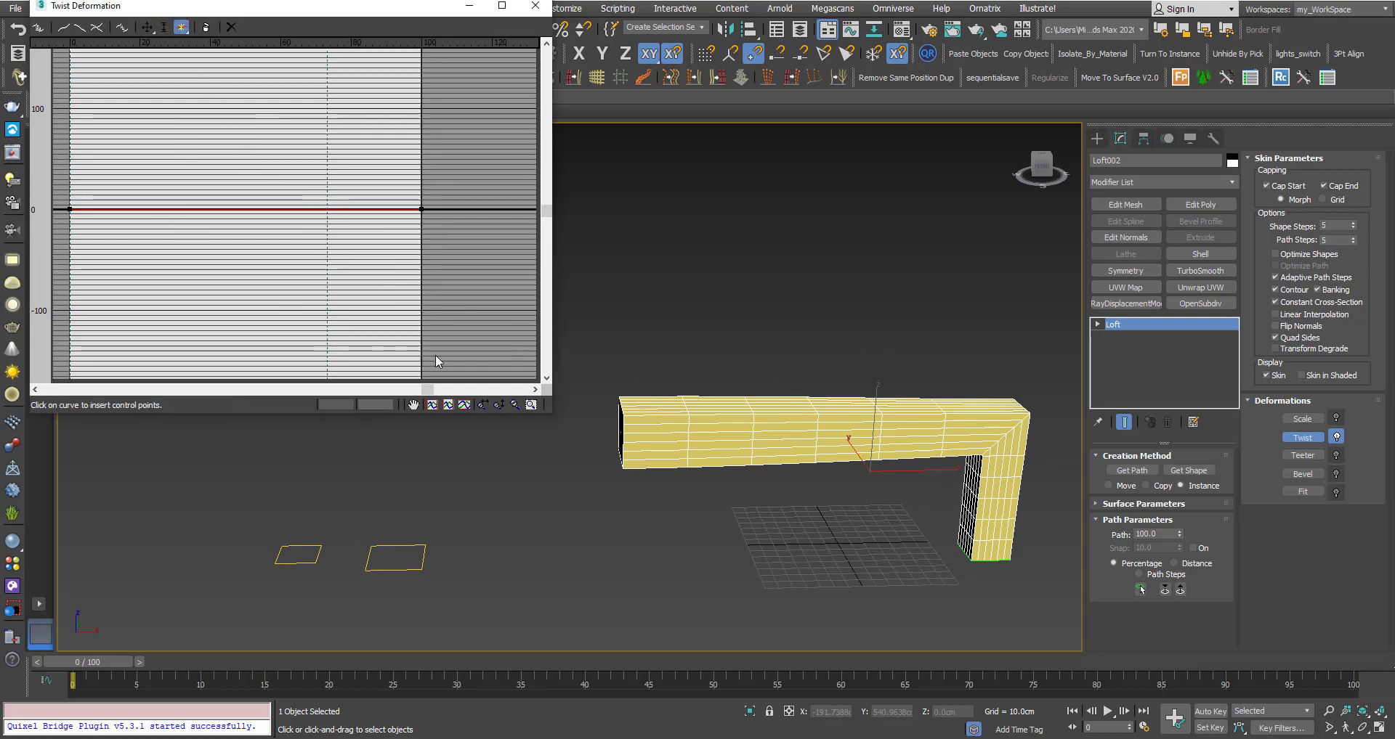
scroll(750, 439, up, 3)
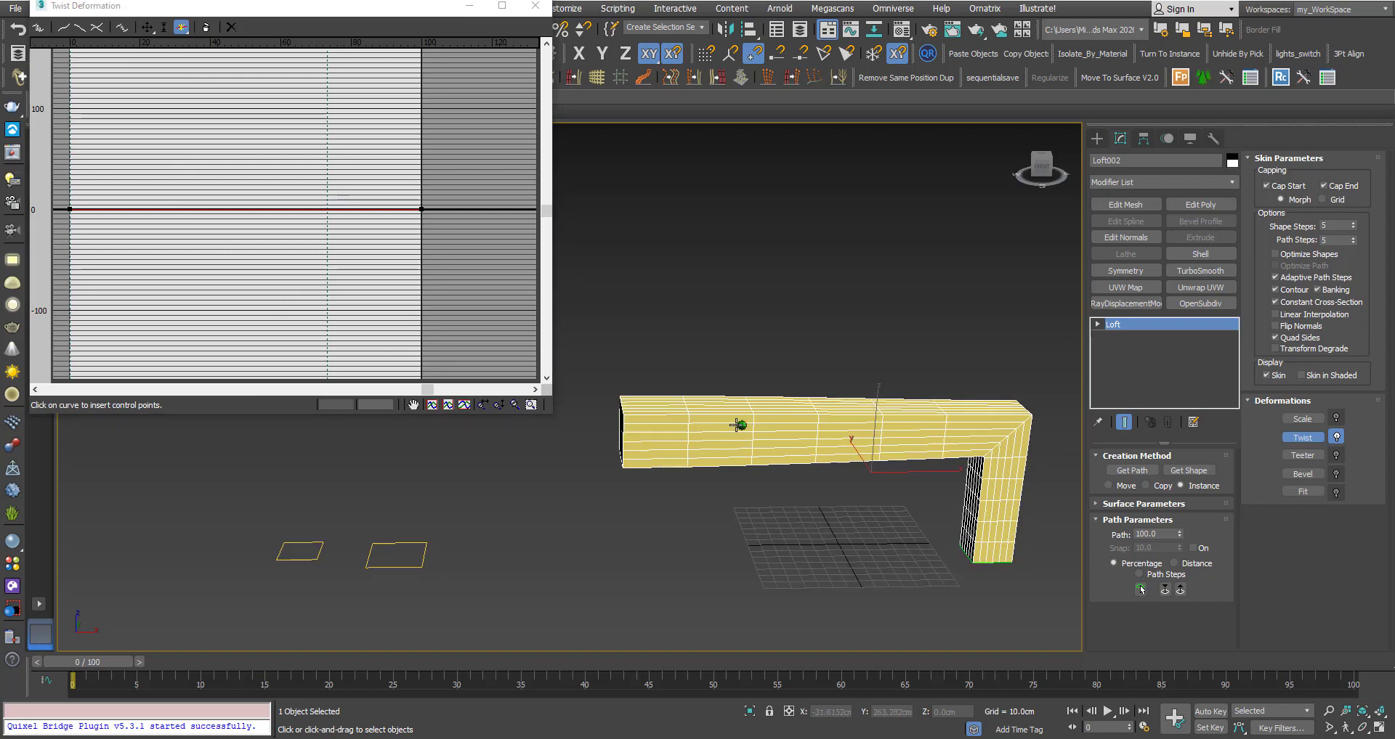
click(159, 210)
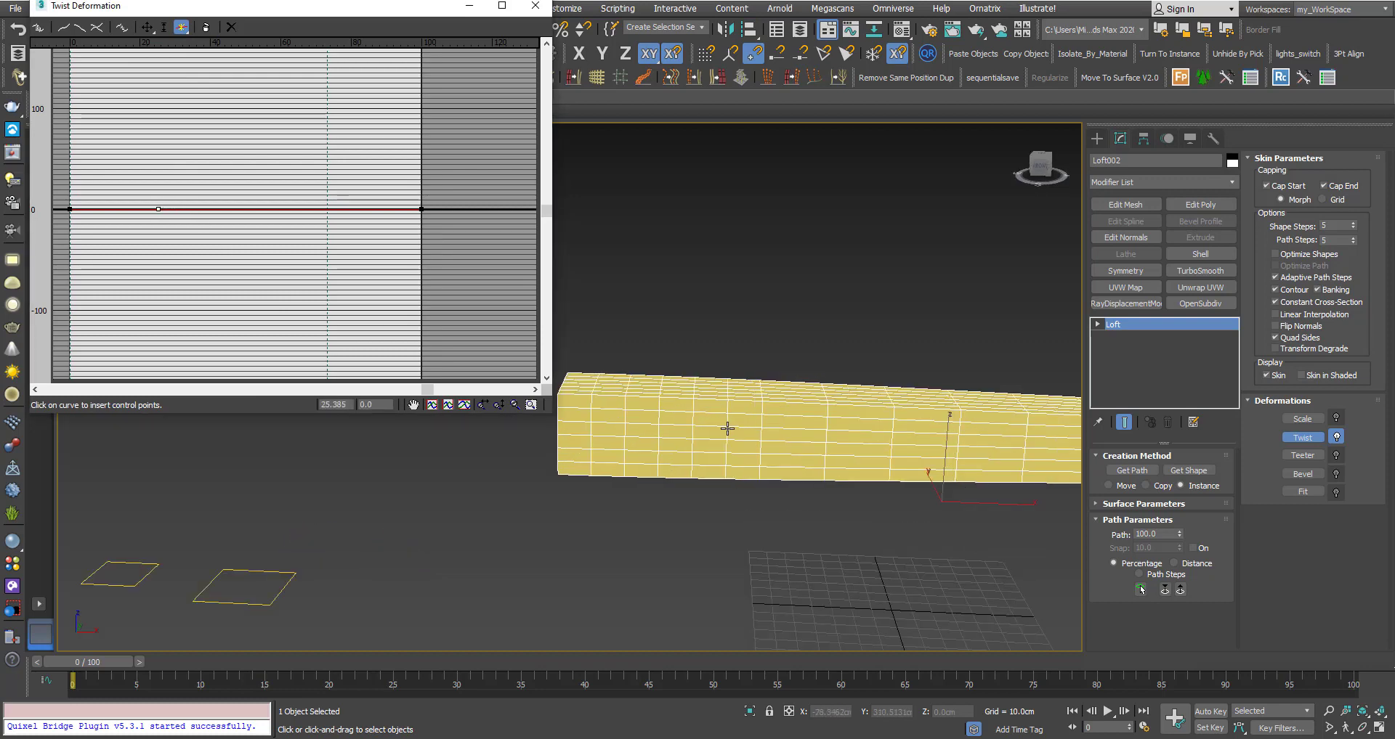
scroll(727, 429, down, 4)
right_click(175, 87)
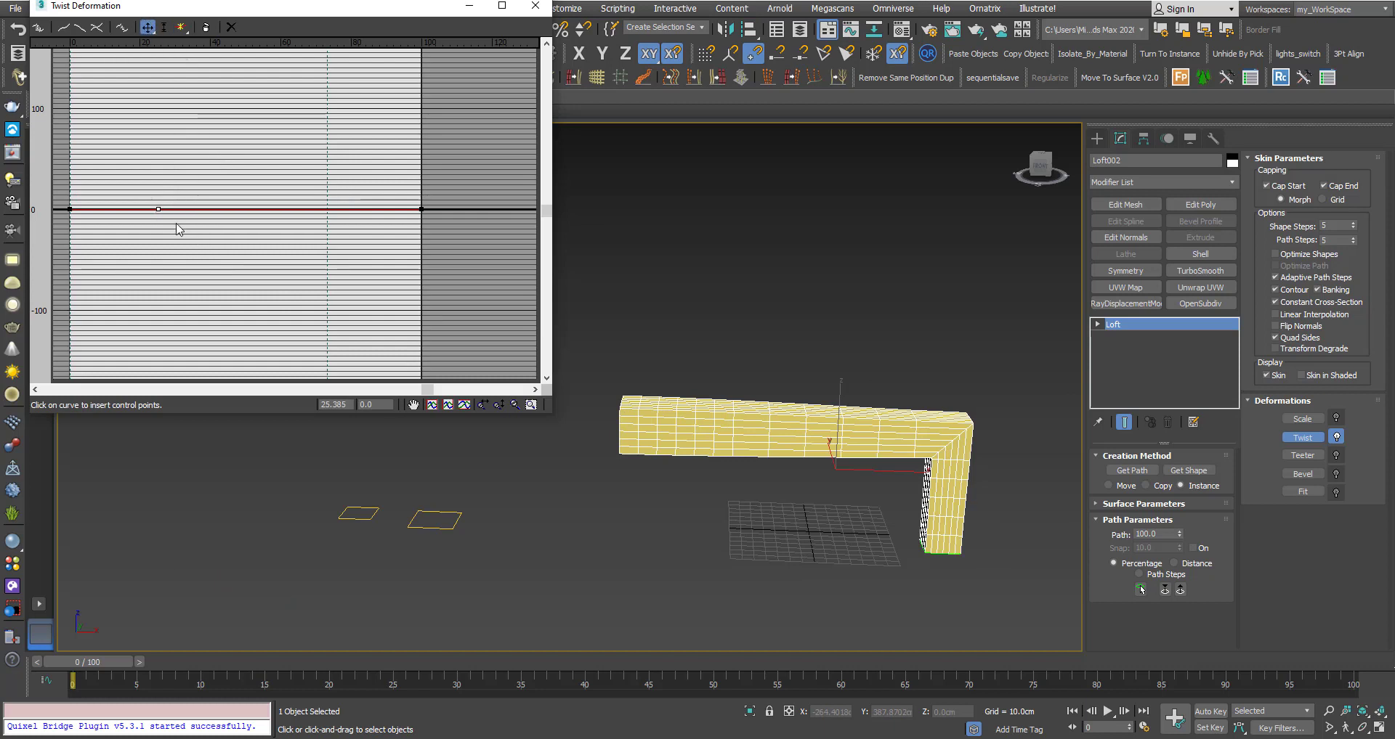
drag(159, 210, 157, 173)
alt+middle_drag(641, 377, 691, 415)
scroll(736, 432, up, 2)
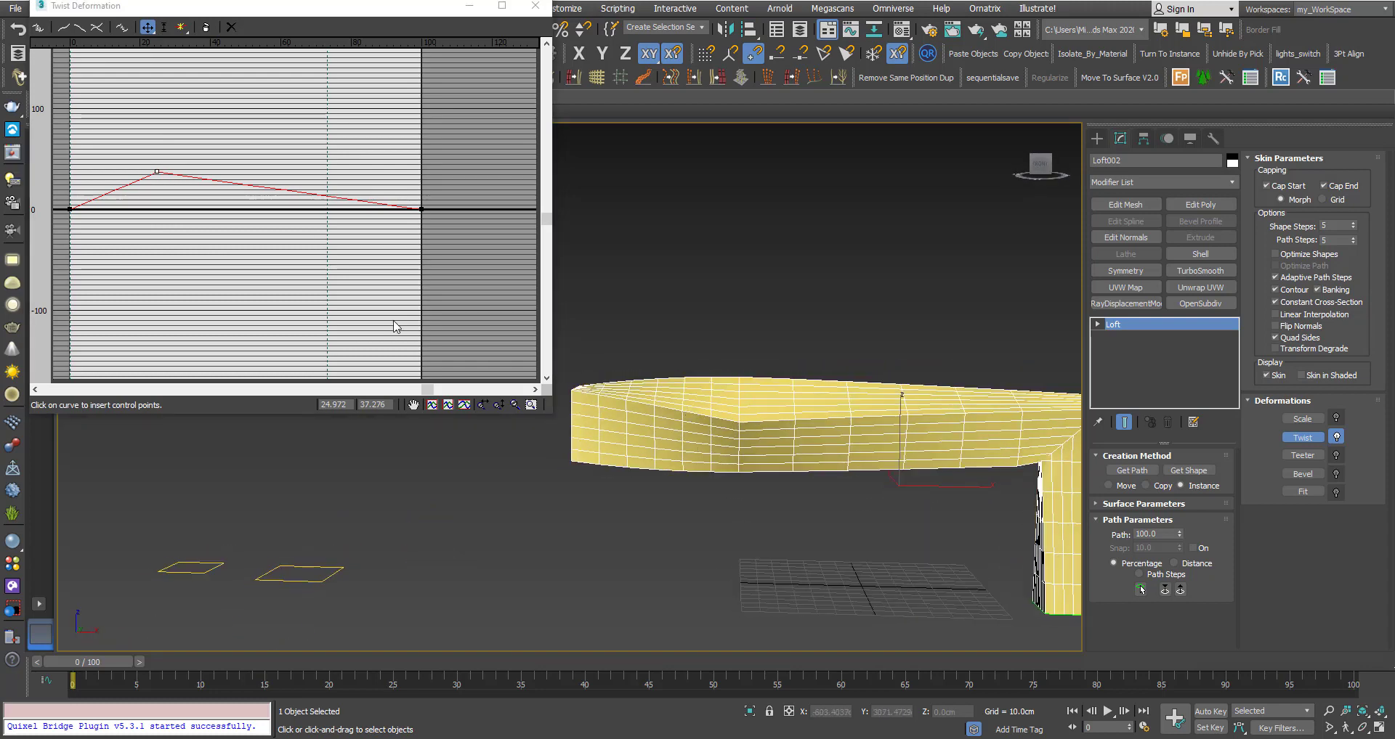
drag(157, 172, 157, 124)
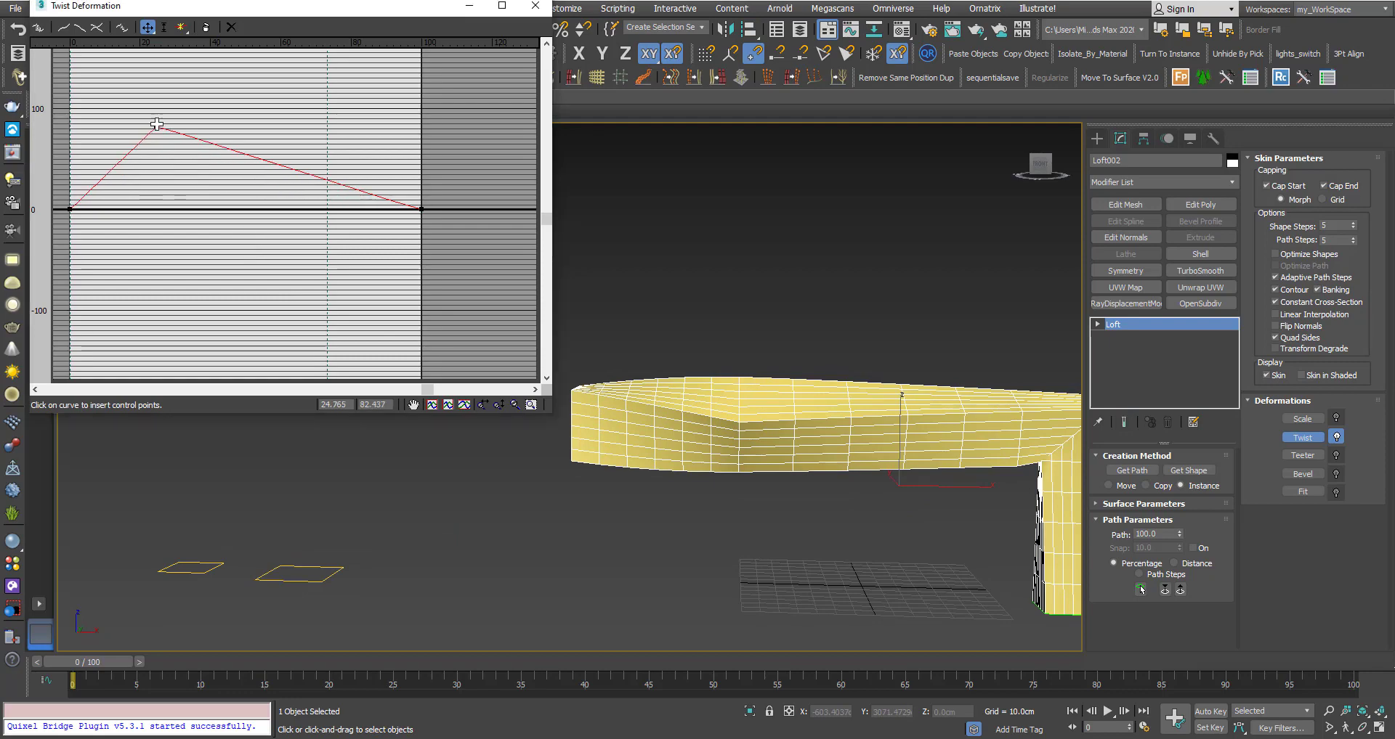
alt+middle_drag(671, 390, 751, 418)
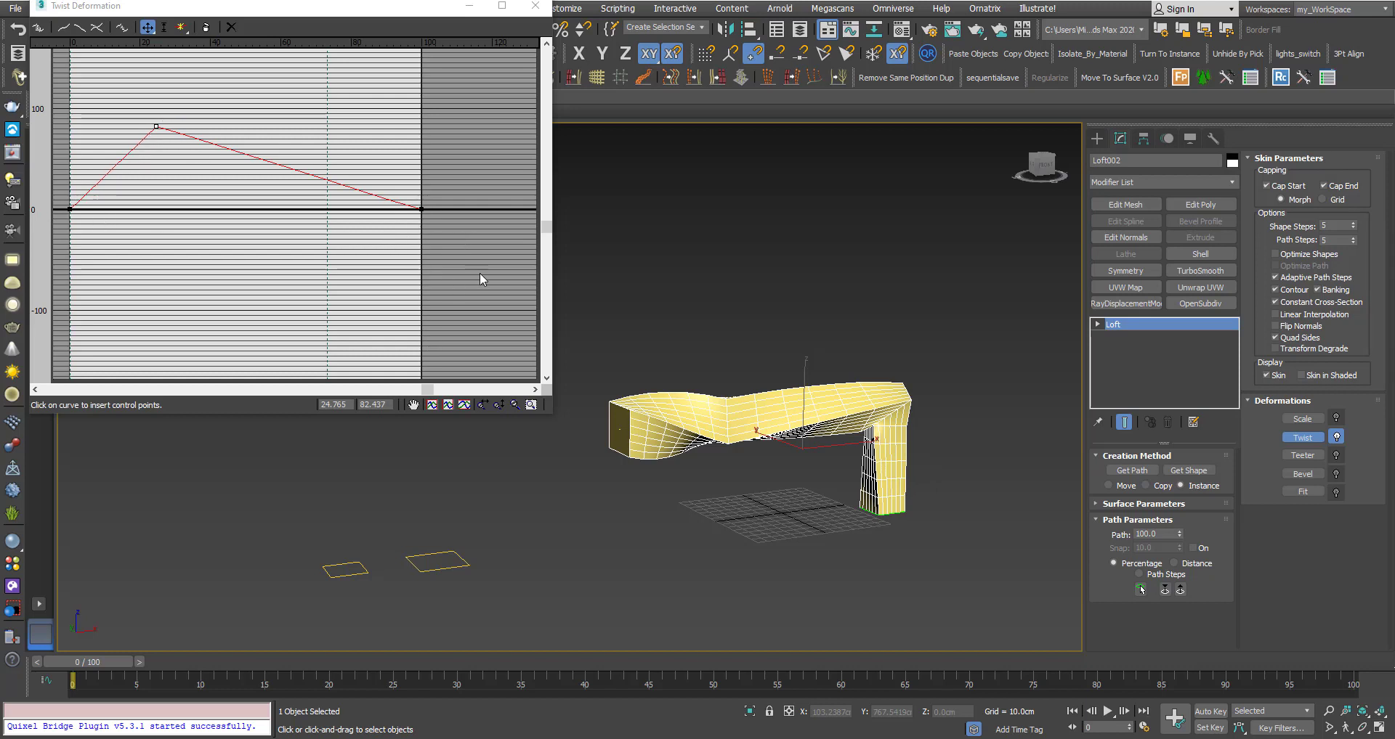
scroll(721, 406, up, 4)
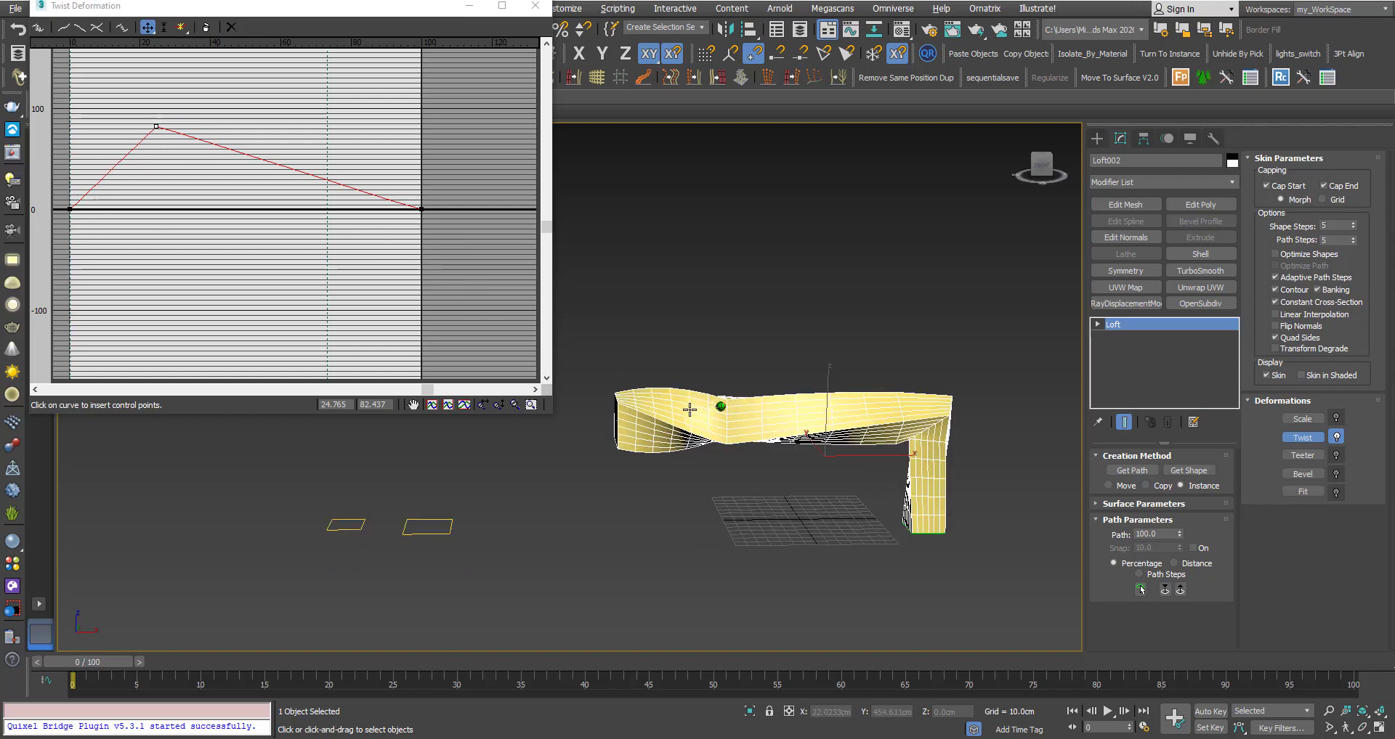
middle_drag(705, 415, 695, 363)
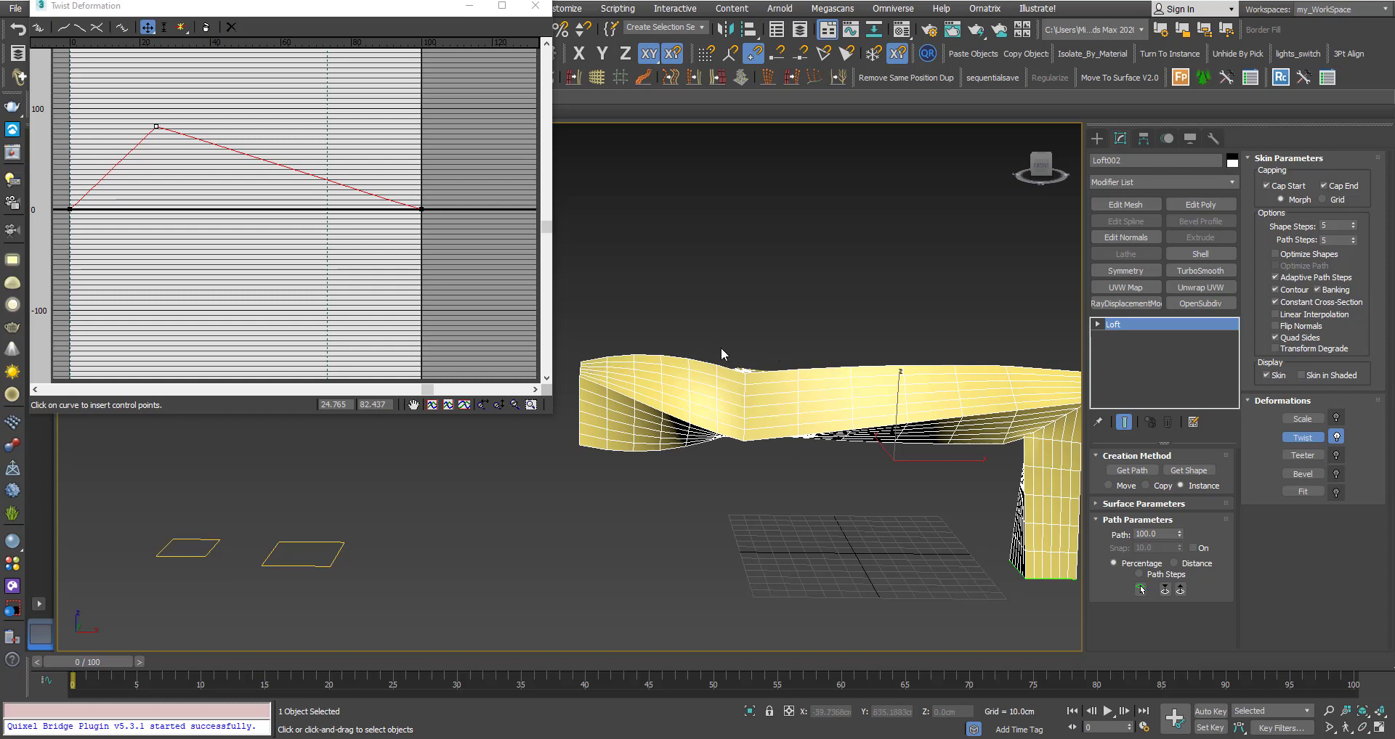
Insert corner points on either side of the peak, around 20 and 32, and set both to 0.
click(181, 29)
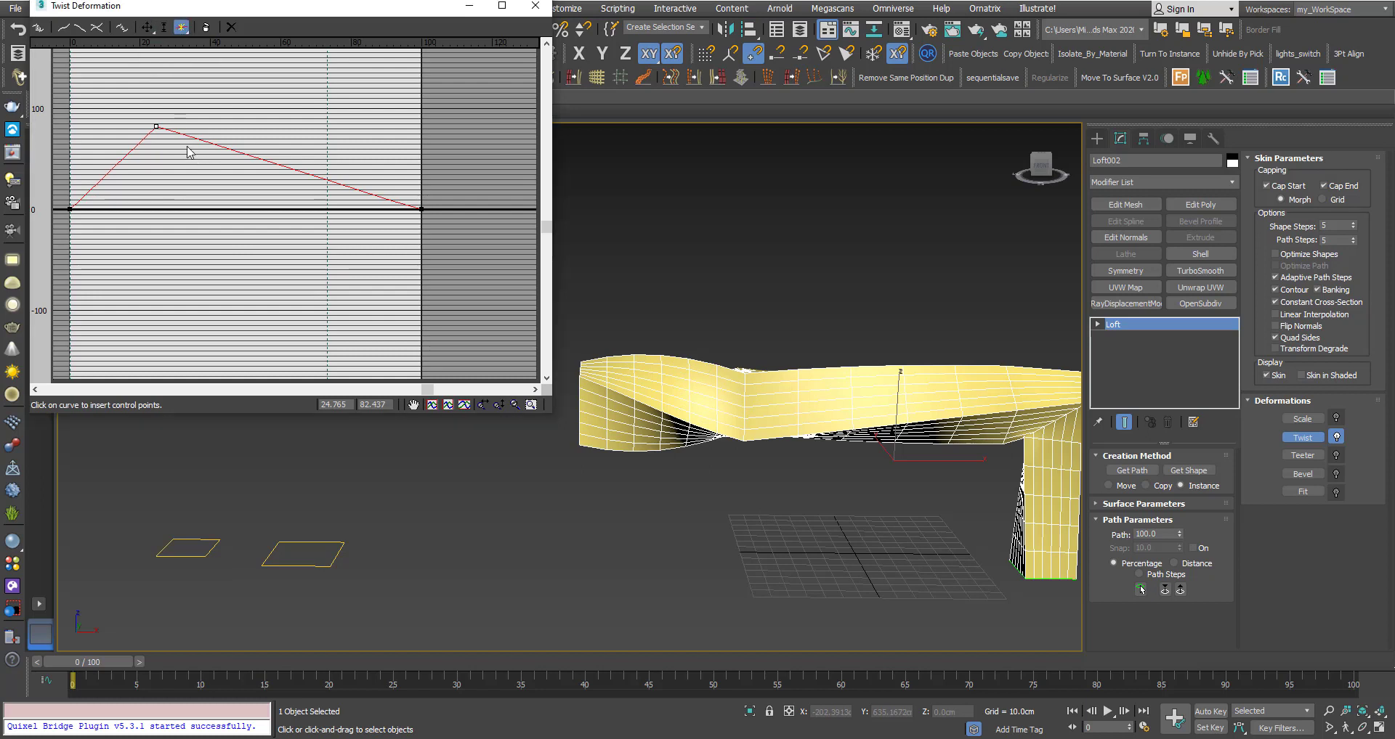
click(183, 135)
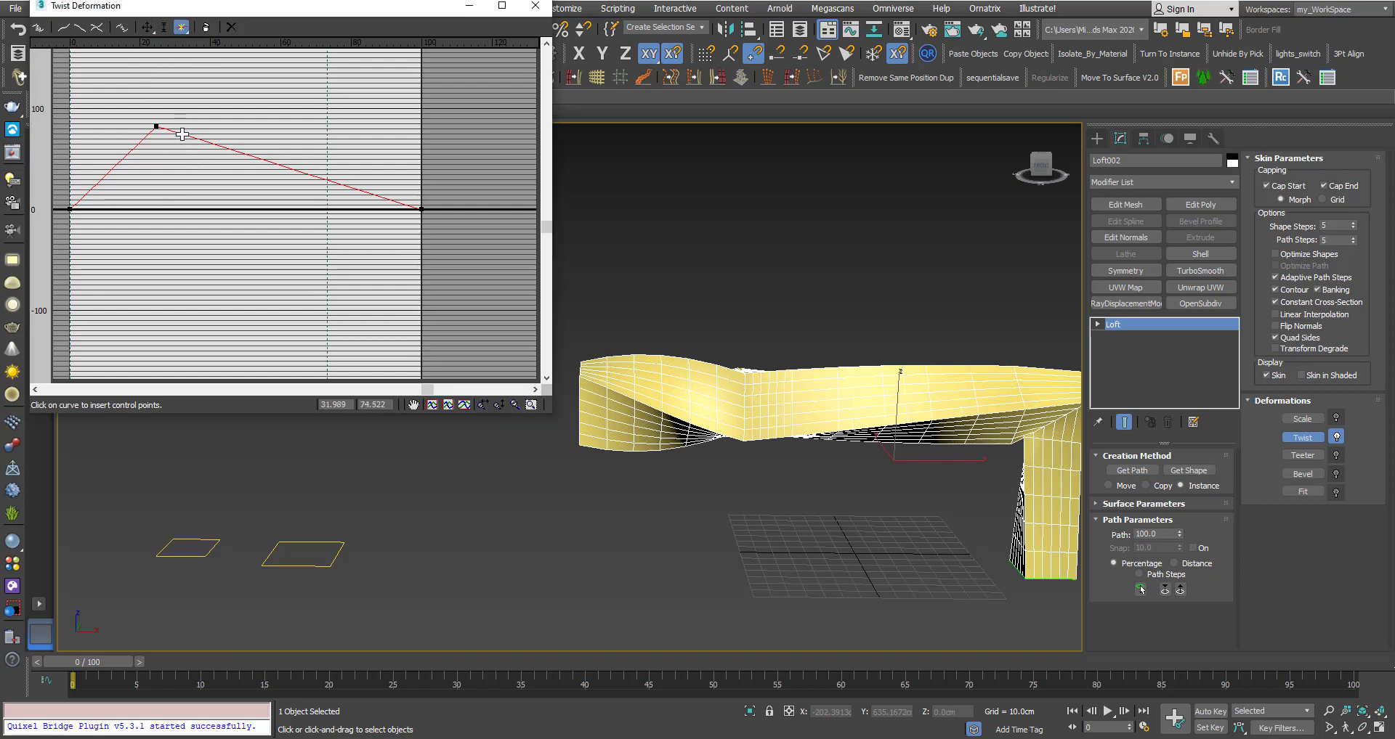
click(142, 144)
right_click(151, 169)
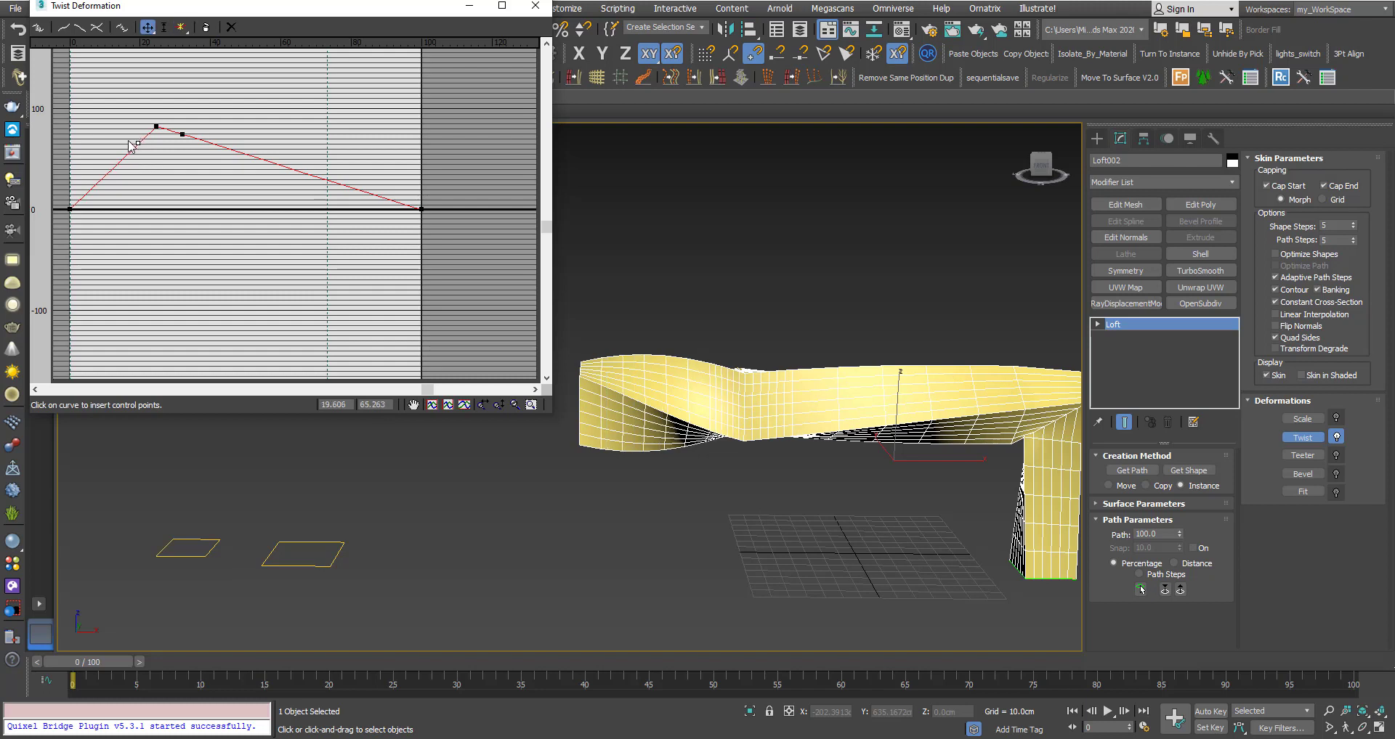
drag(130, 135, 142, 155)
drag(389, 404, 346, 404)
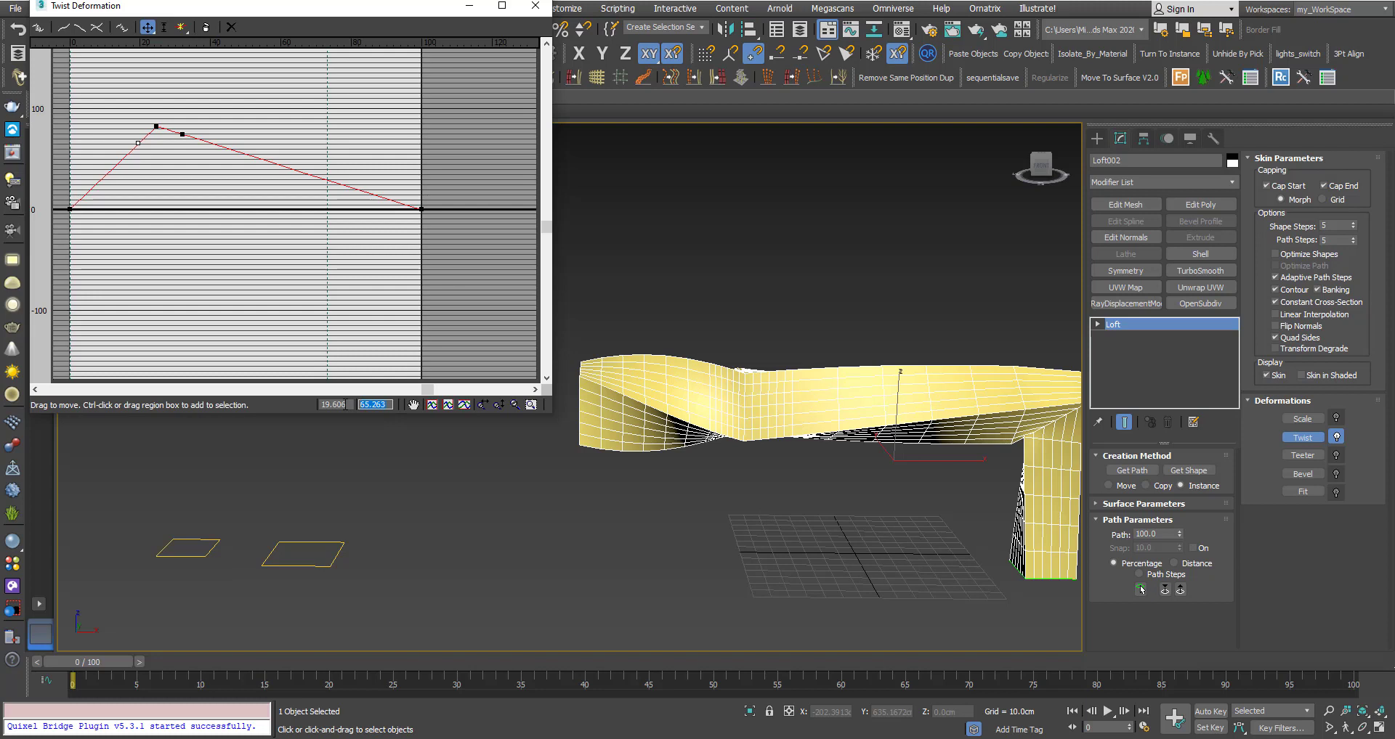
text(0)
key(Return)
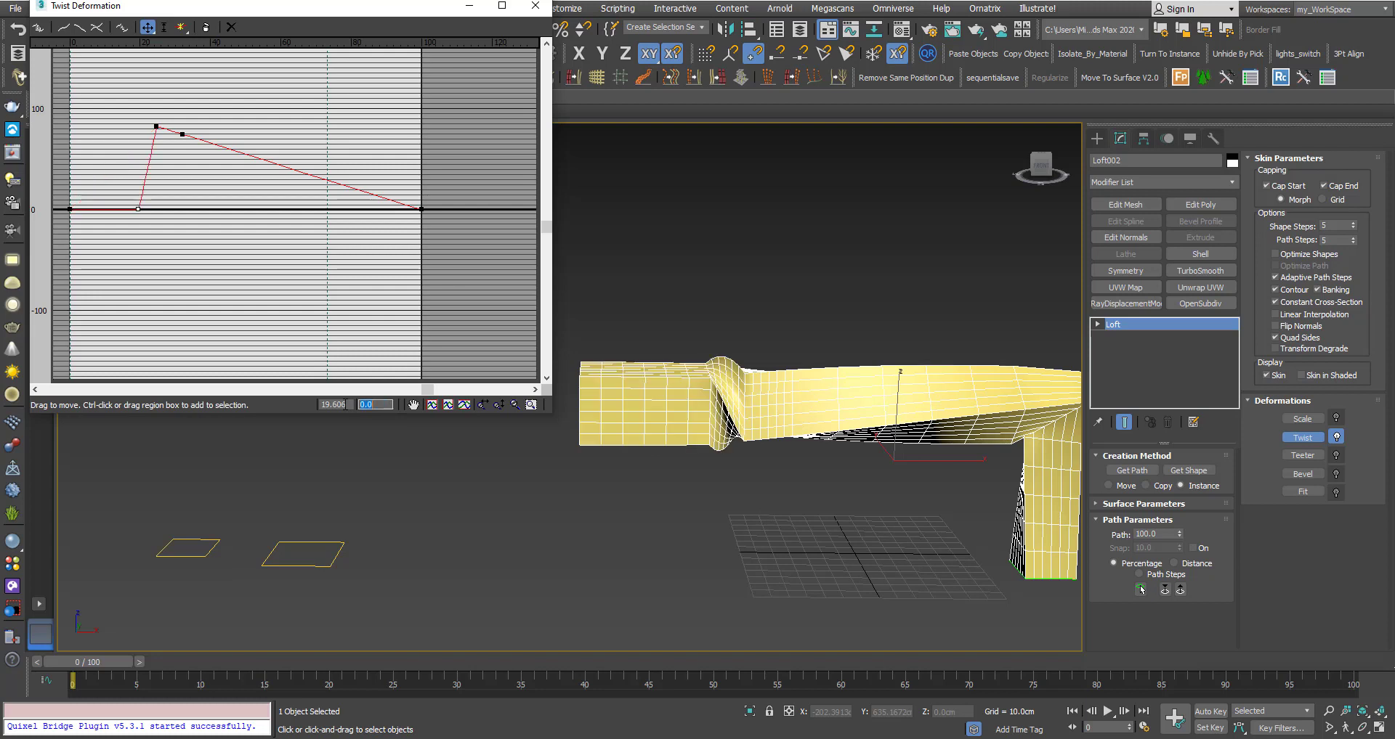
drag(177, 123, 216, 184)
text(0)
key(Return)
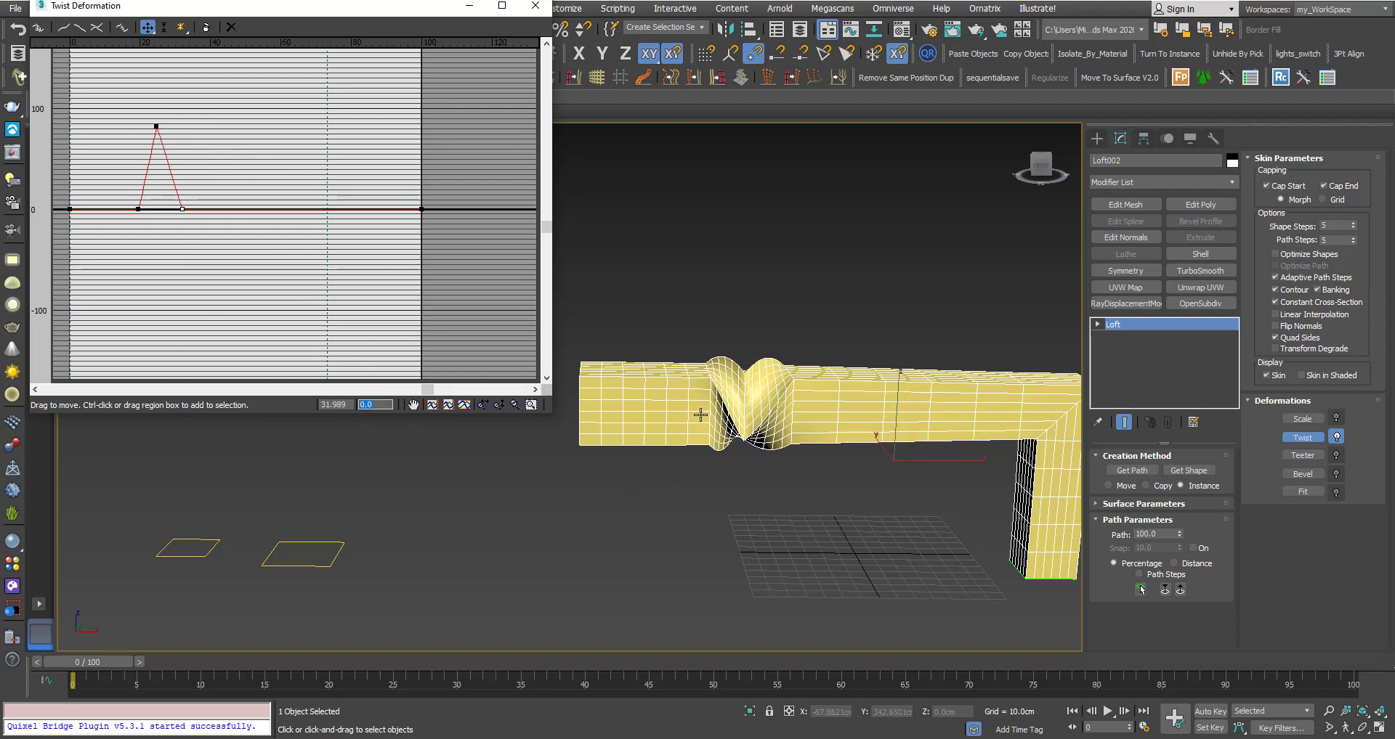
Drag the twist peak down to about -116.1 at 25.8% along the path.
scroll(726, 427, up, 3)
scroll(726, 427, up, 3)
alt+middle_drag(740, 413, 728, 411)
drag(156, 126, 159, 253)
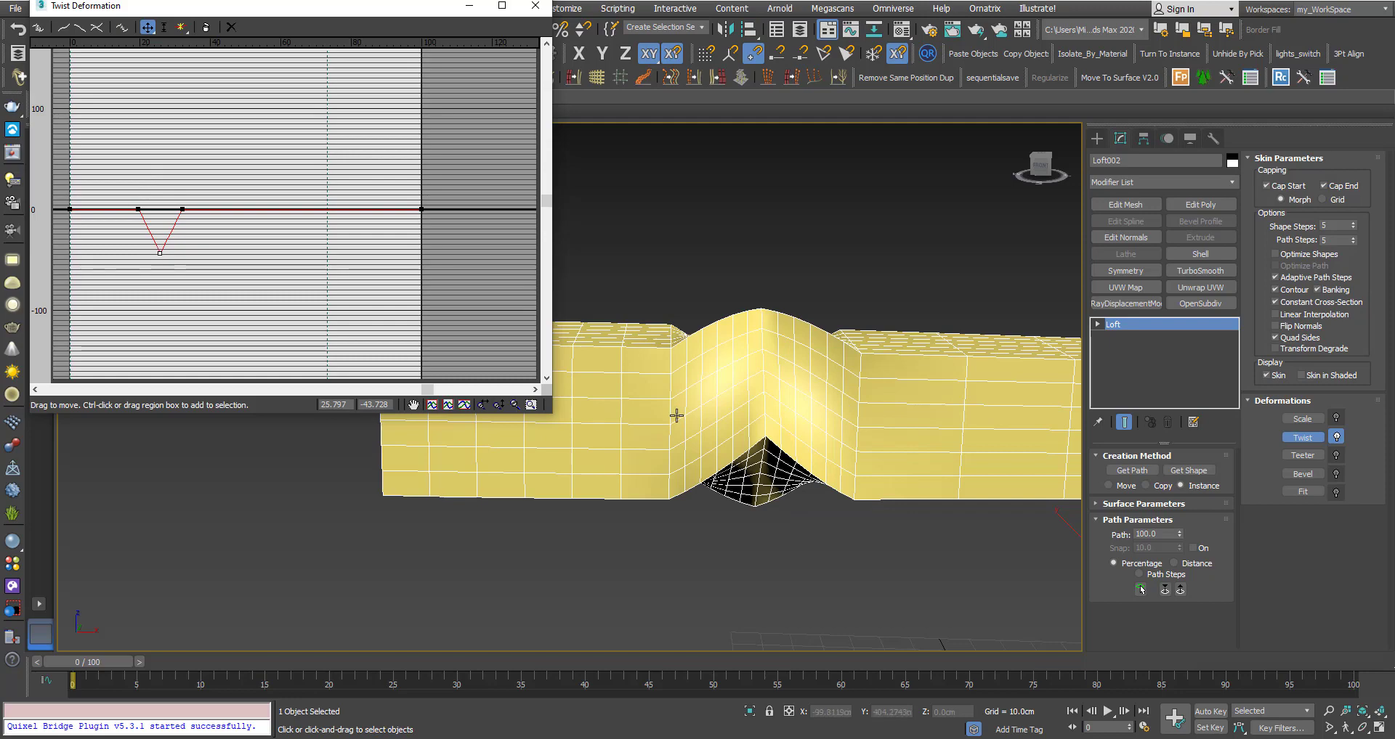
alt+middle_drag(673, 414, 451, 433)
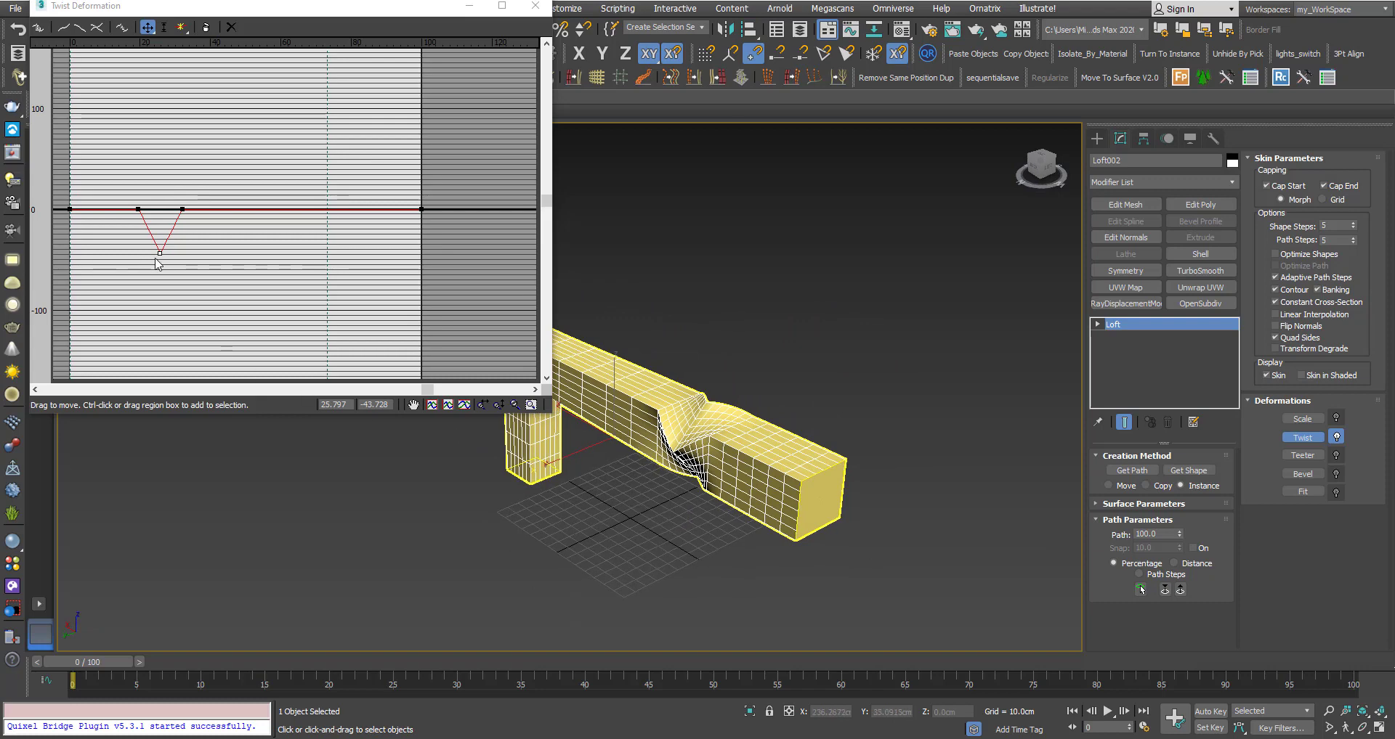
drag(159, 254, 157, 326)
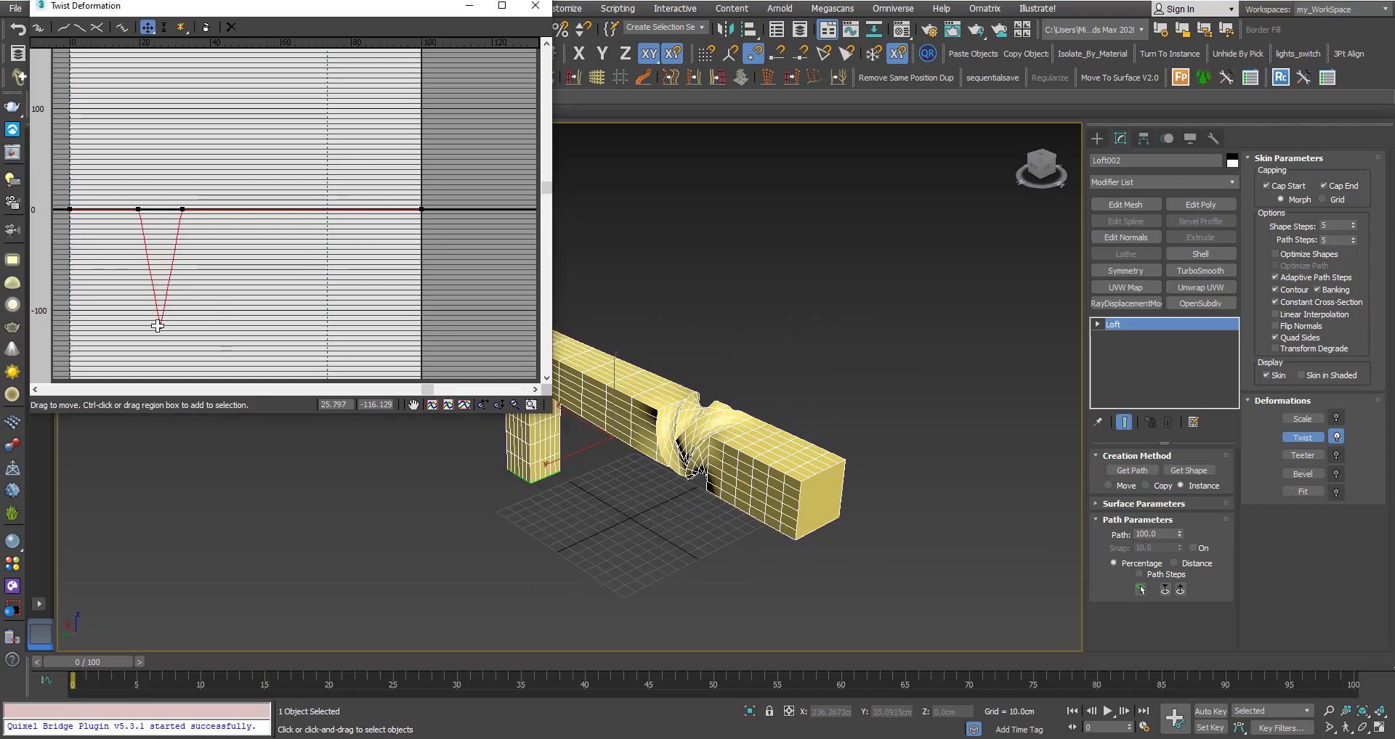
alt+middle_drag(963, 454, 709, 437)
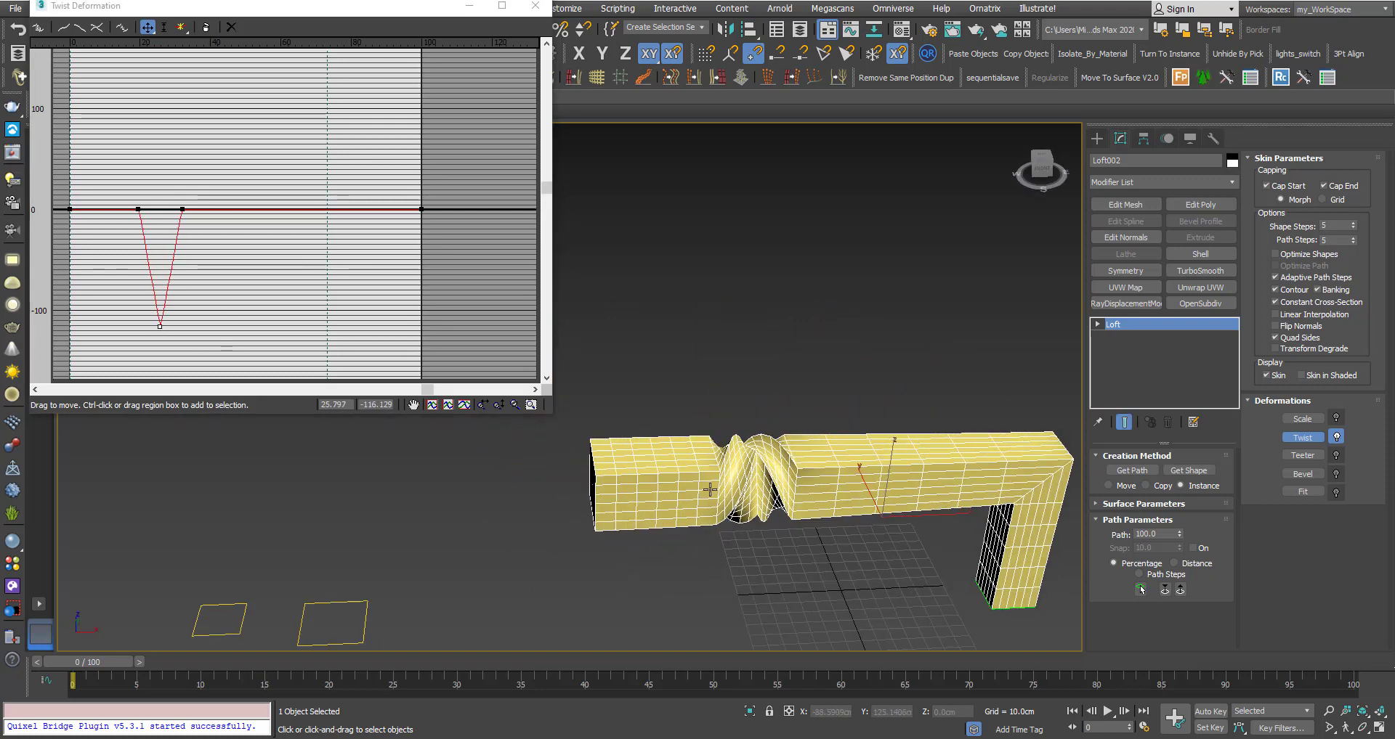
scroll(709, 490, up, 5)
alt+middle_drag(709, 489, 639, 442)
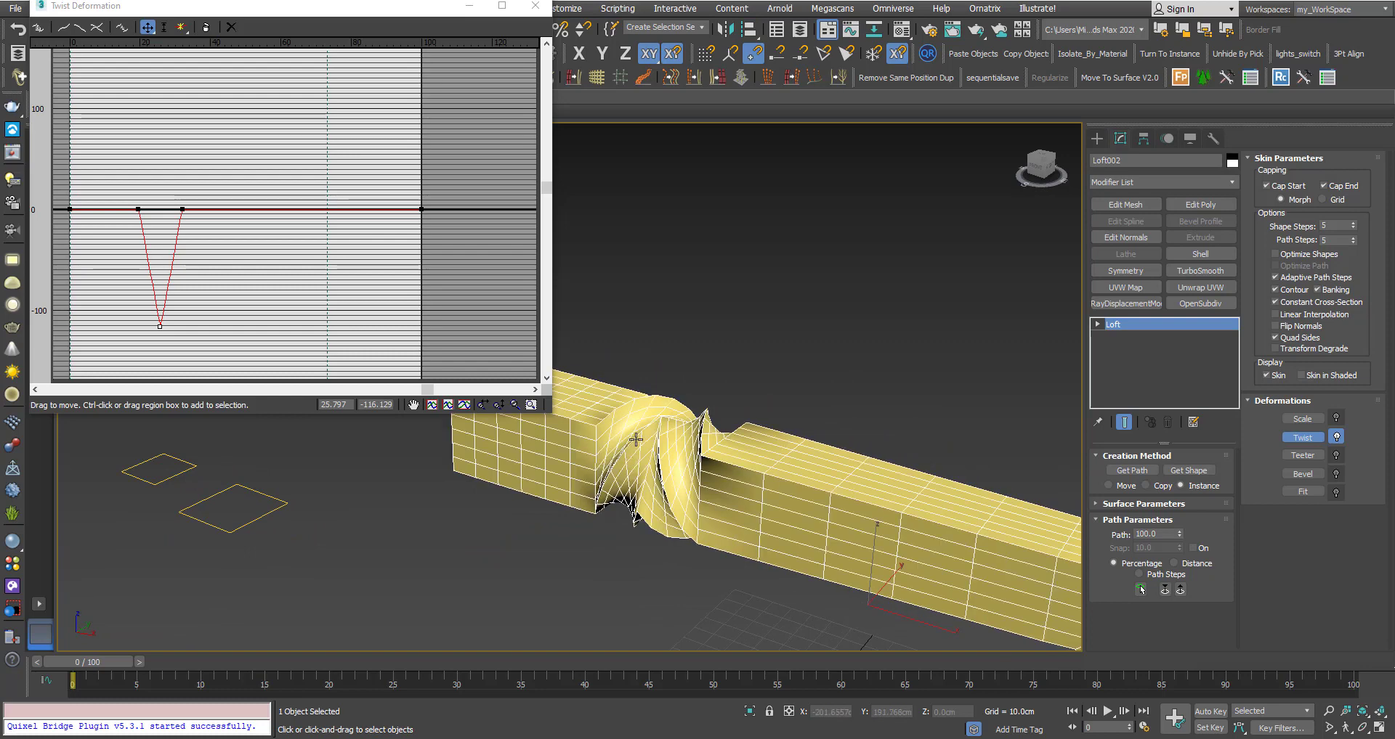
scroll(635, 439, down, 2)
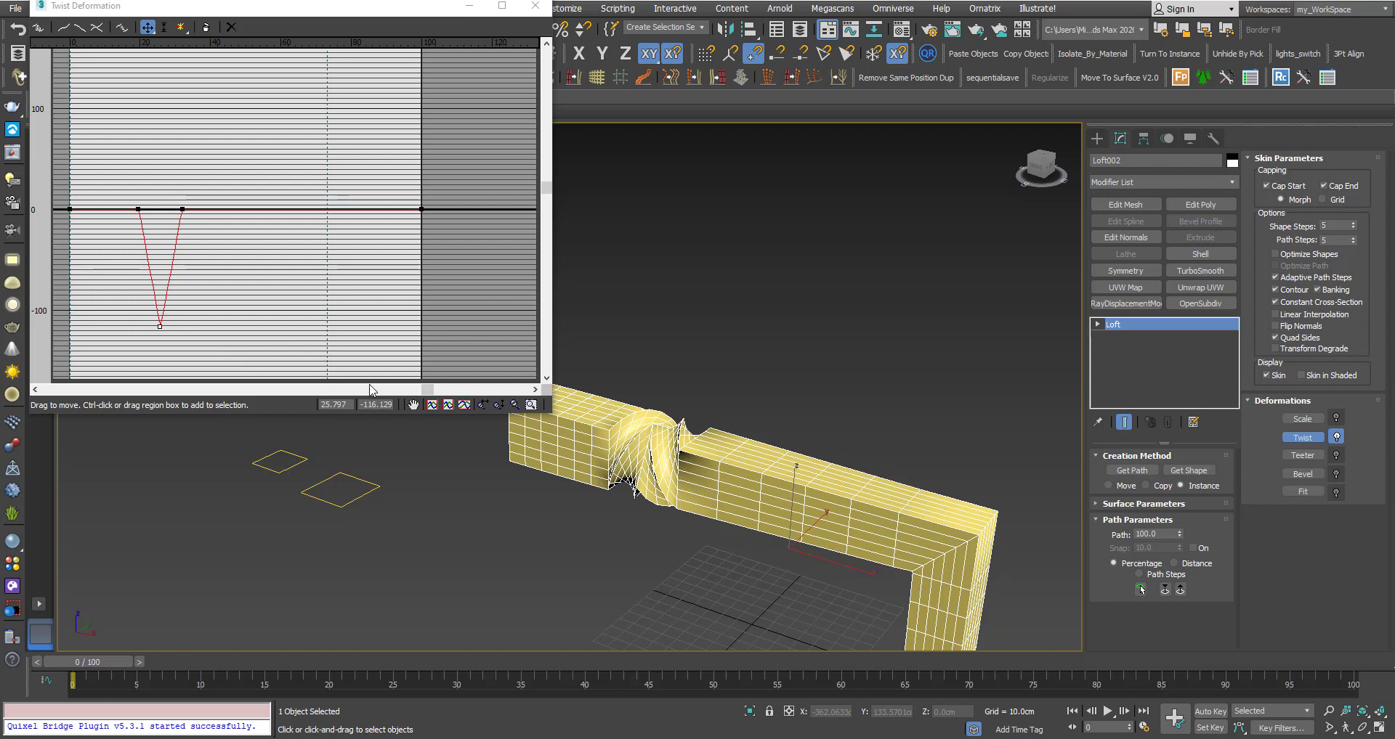
Add a twist point on the slope beside the peak and give it the peak's twist depth.
click(181, 27)
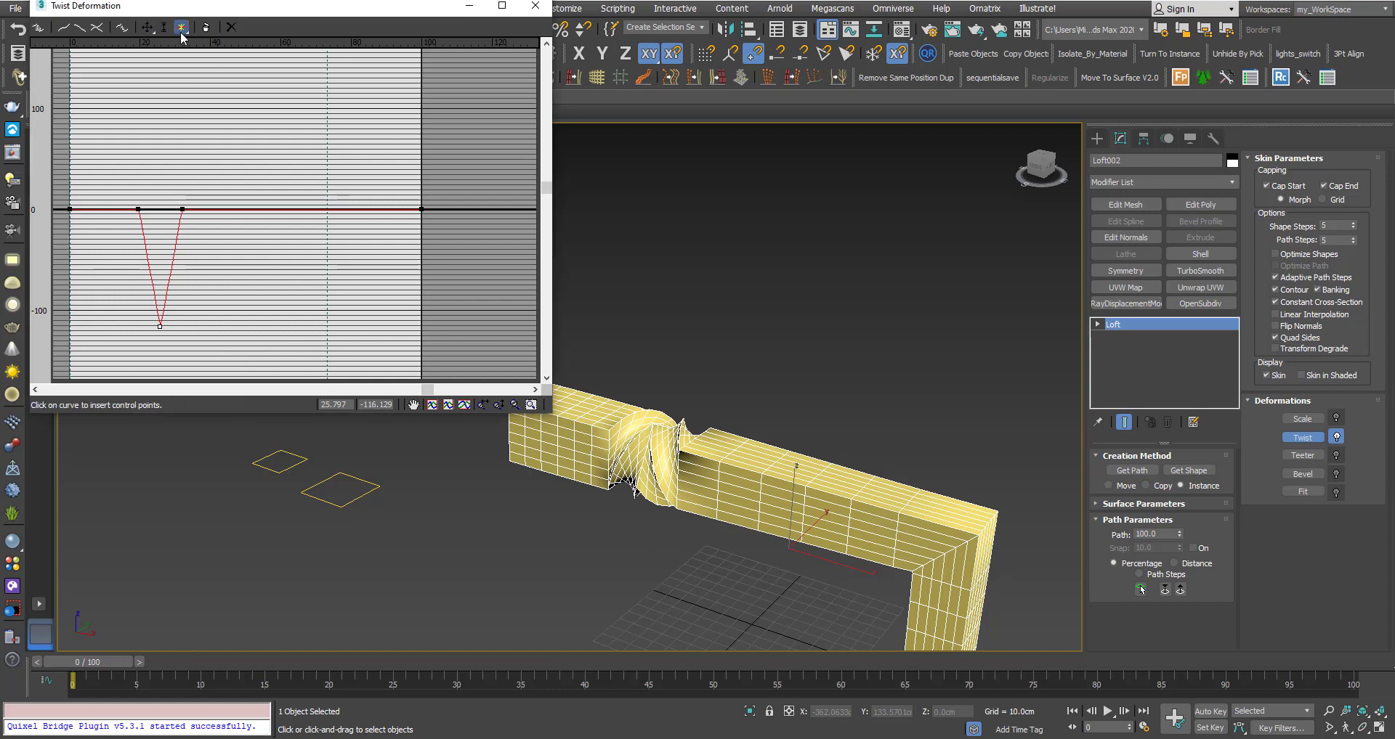
click(165, 303)
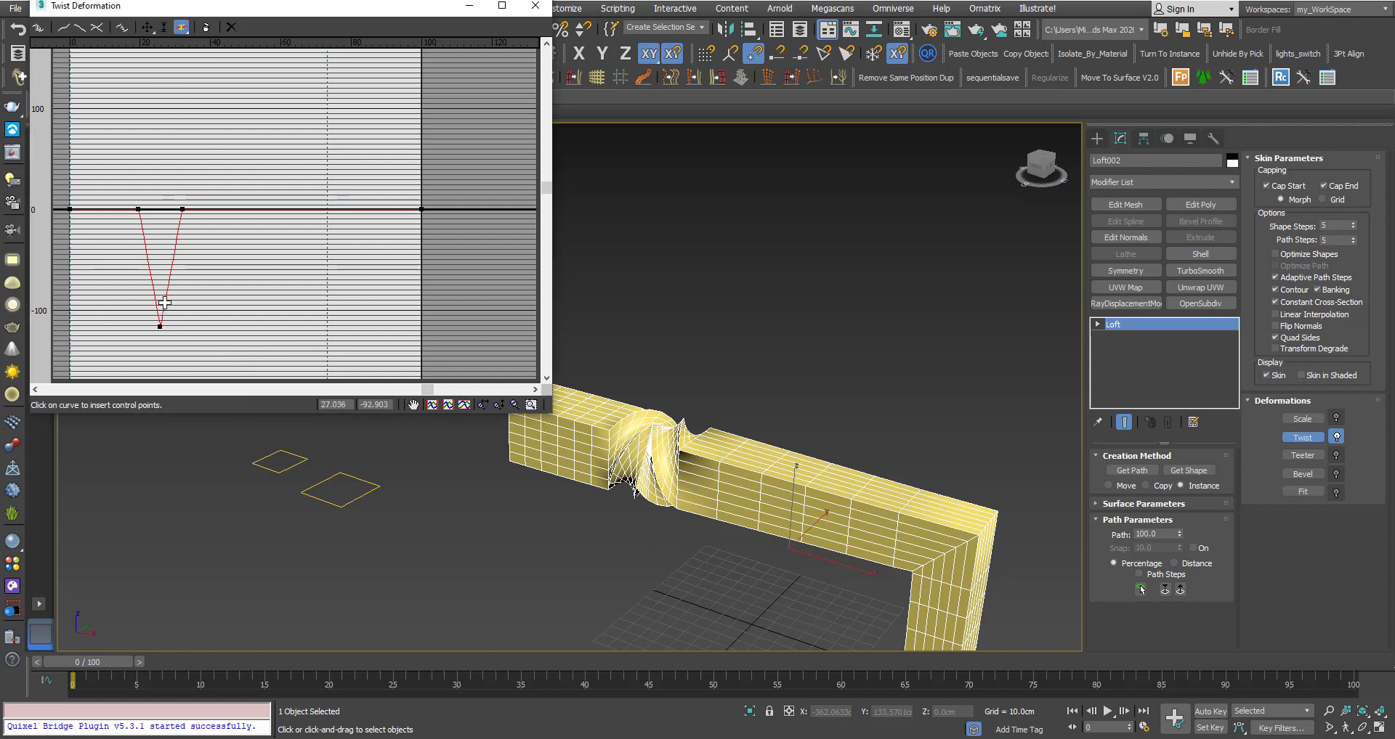
right_click(173, 324)
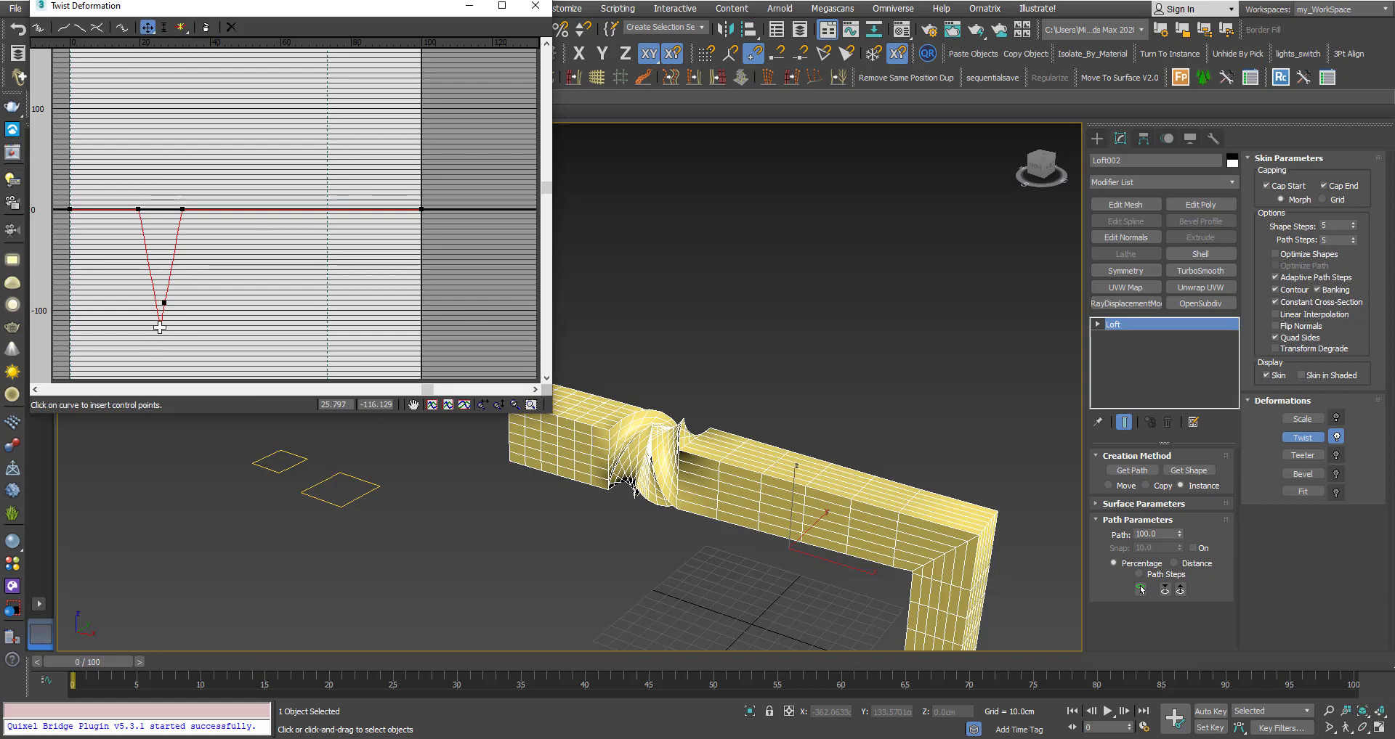
double_click(374, 405)
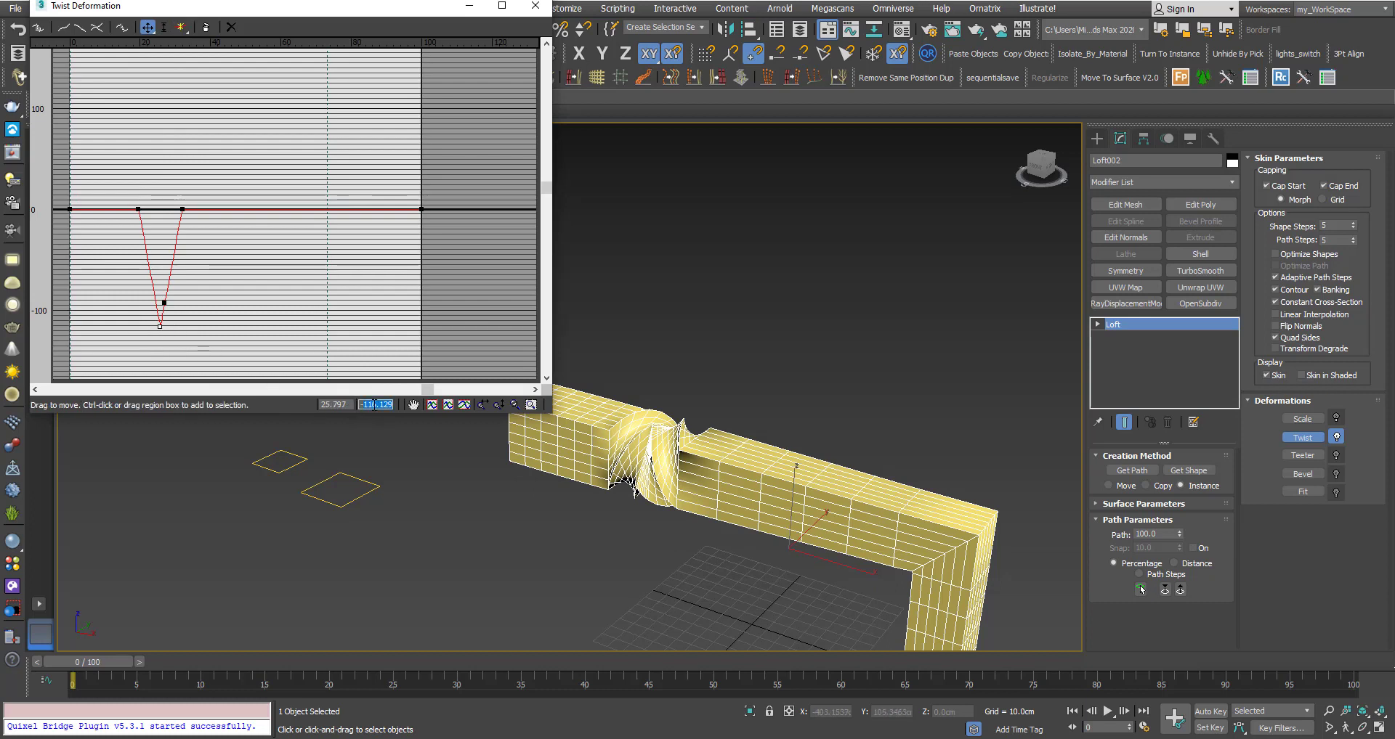
click(393, 404)
drag(186, 320, 186, 322)
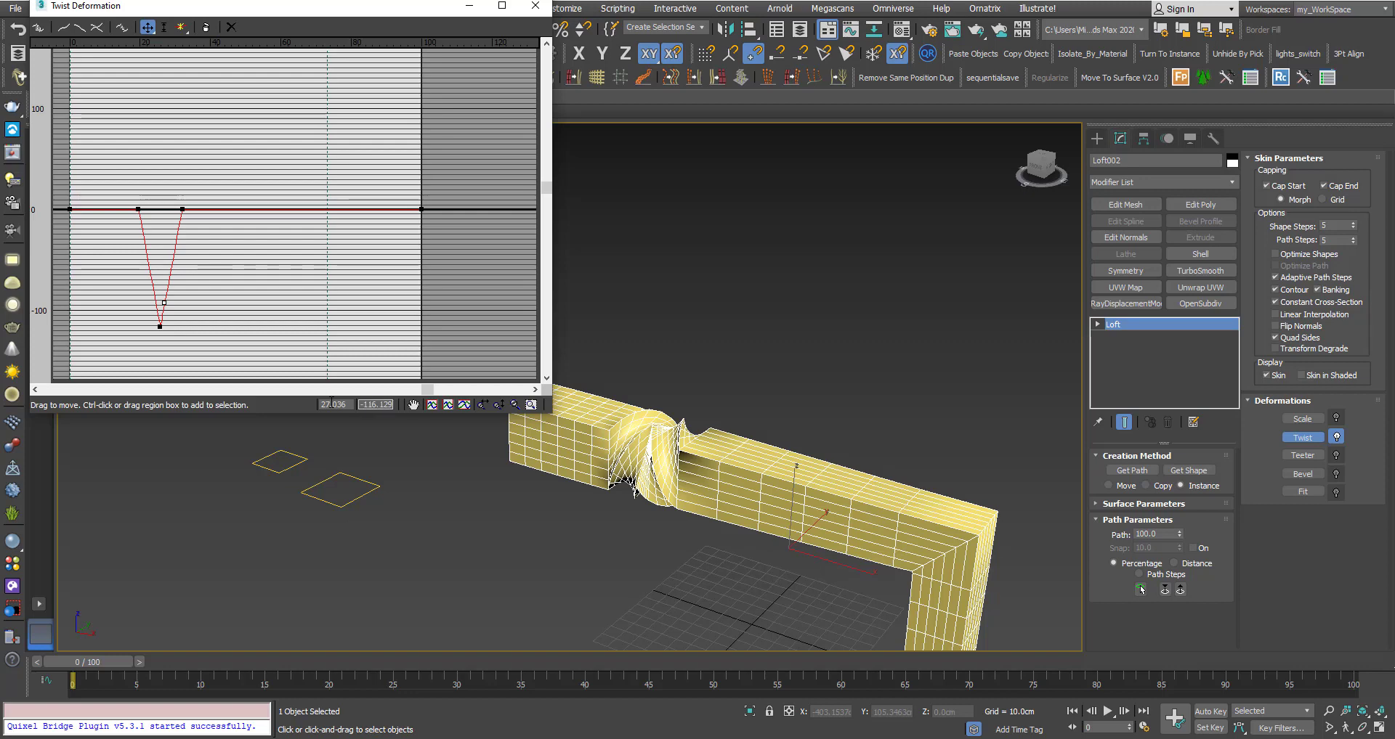
key(Return)
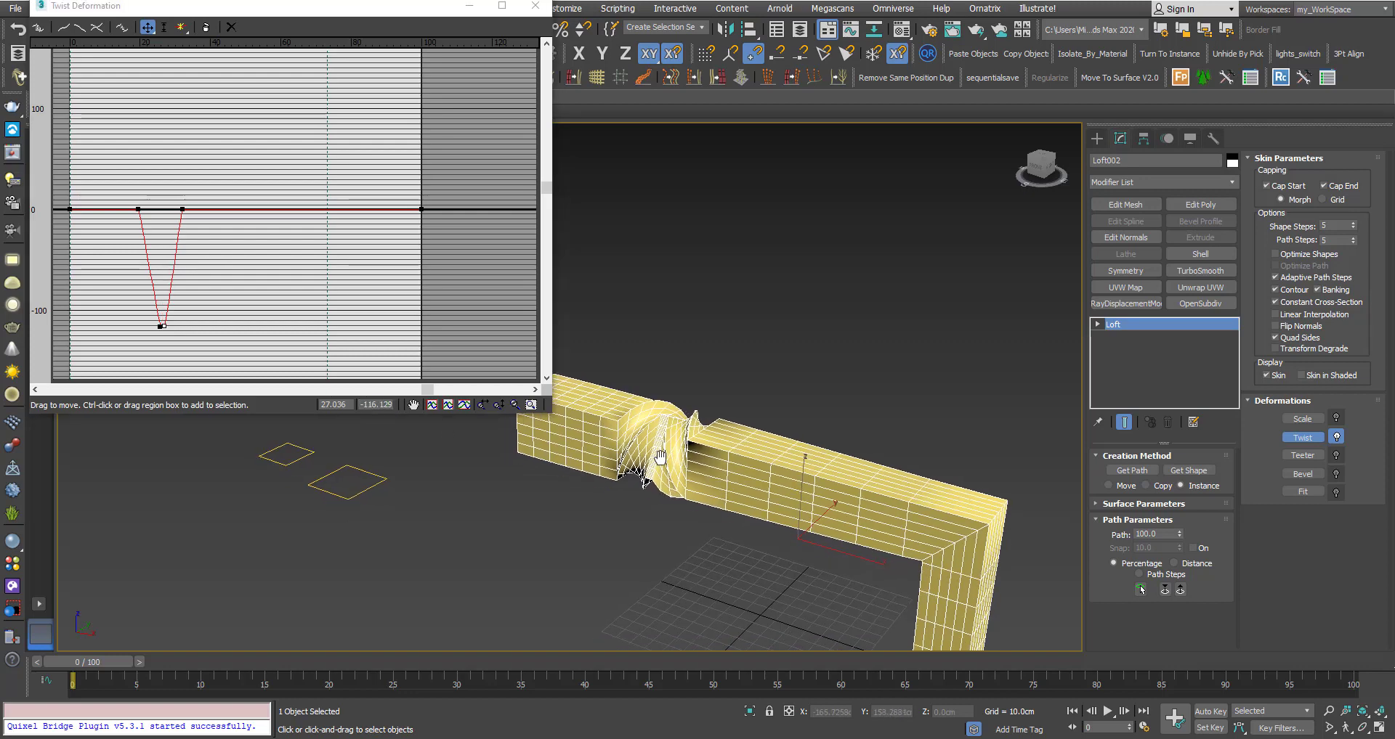
Drag the low points and right shoulder outward so the dip widens with a flat floor near -115.
scroll(647, 454, up, 5)
alt+middle_drag(645, 437, 612, 441)
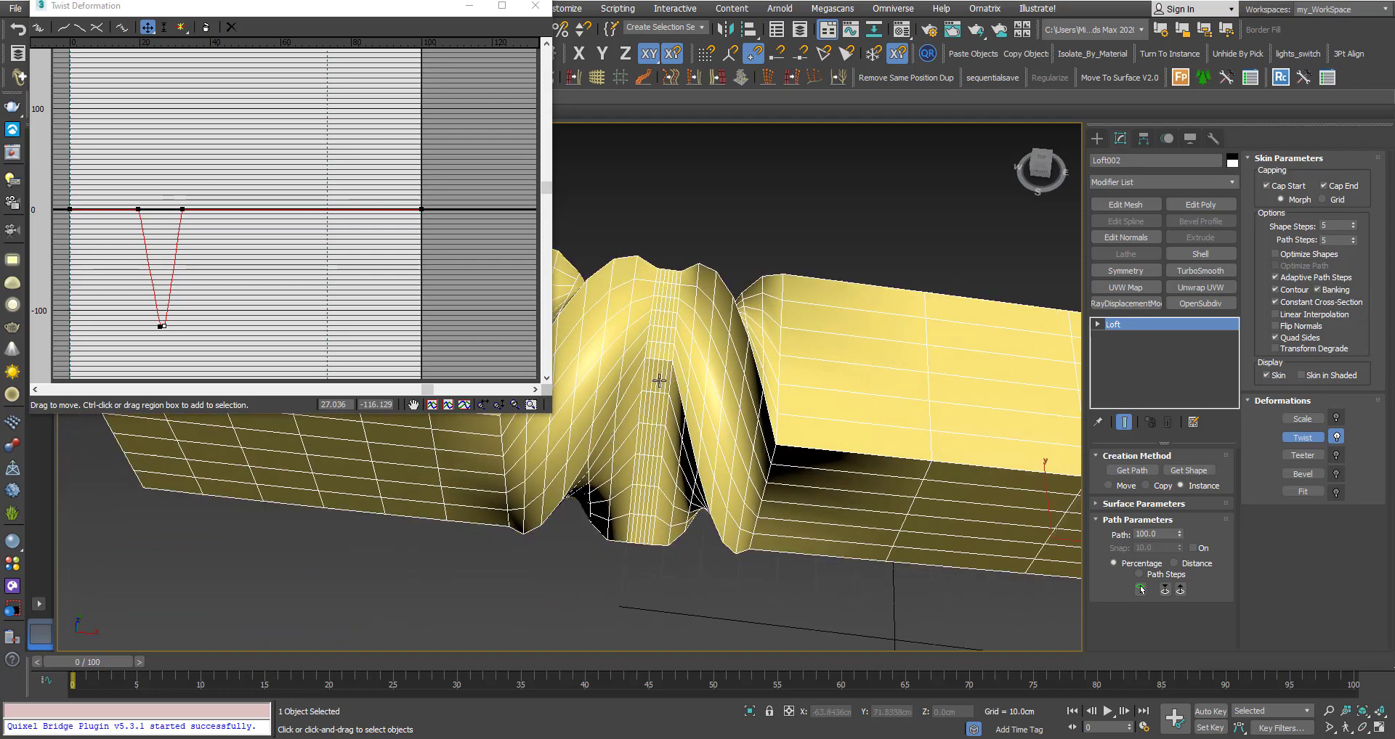
alt+middle_drag(681, 383, 680, 343)
scroll(658, 394, up, 2)
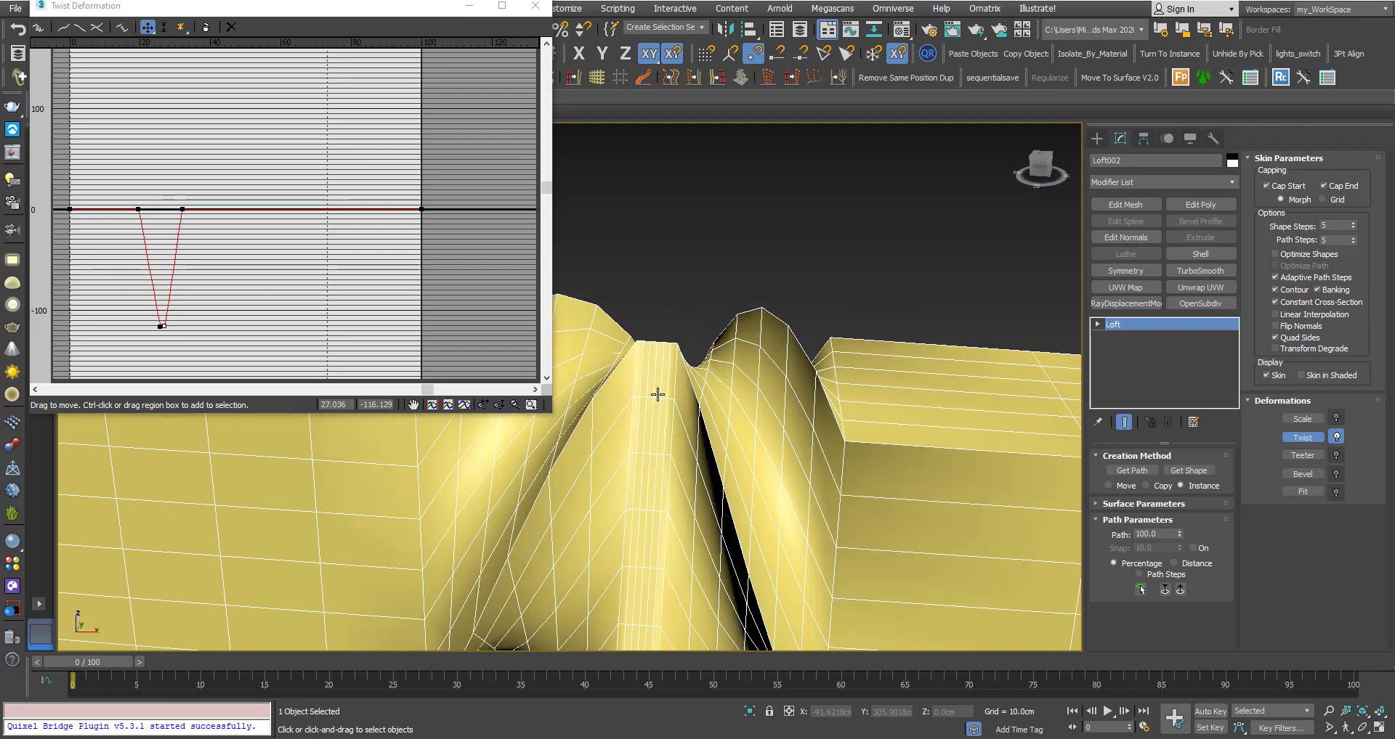
scroll(665, 342, up, 2)
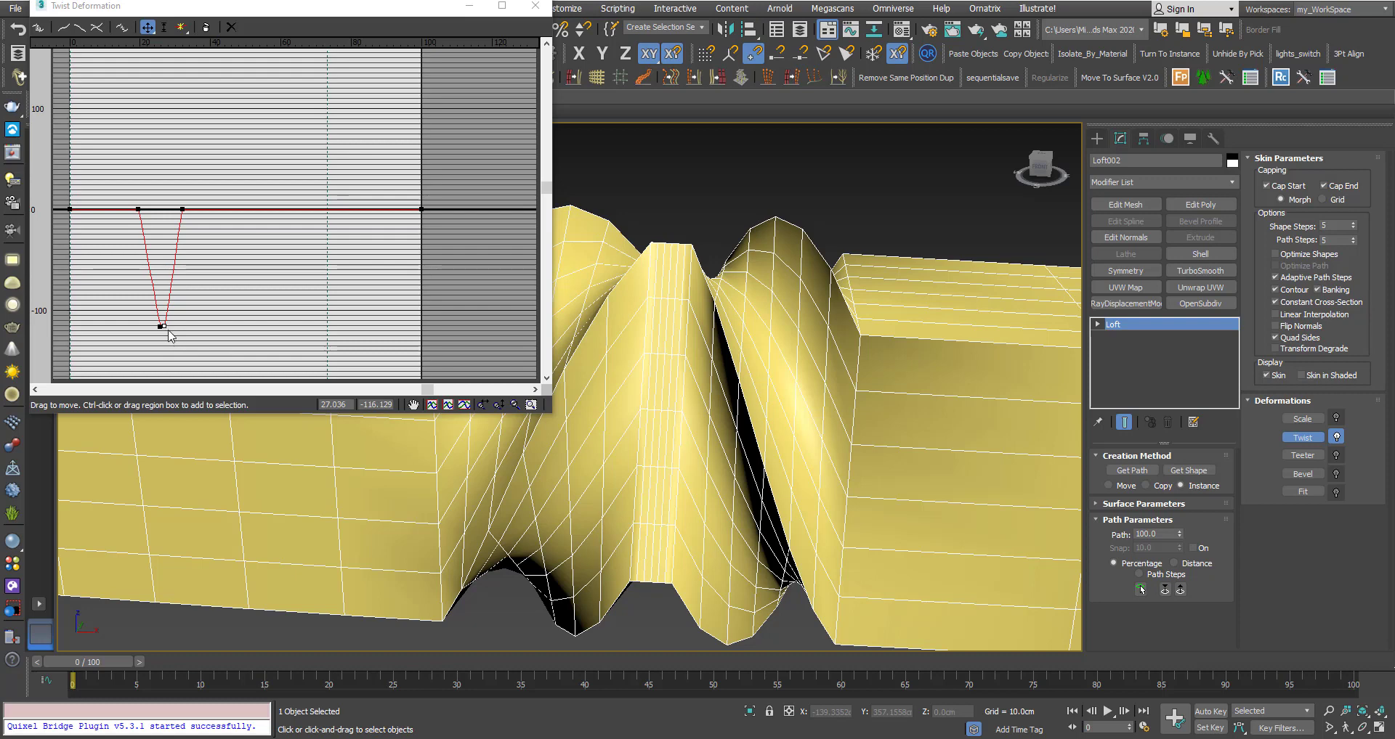
drag(164, 326, 147, 326)
scroll(704, 418, down, 3)
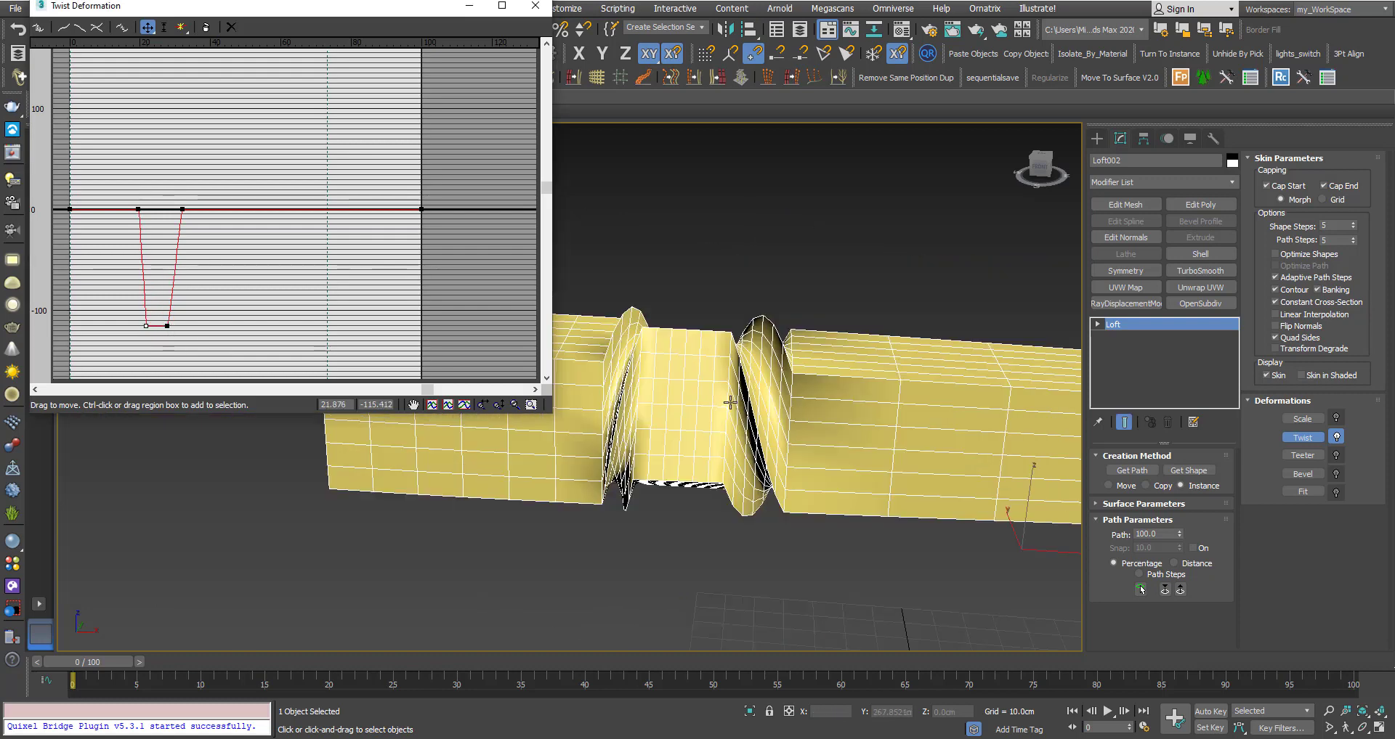
alt+middle_drag(704, 418, 725, 442)
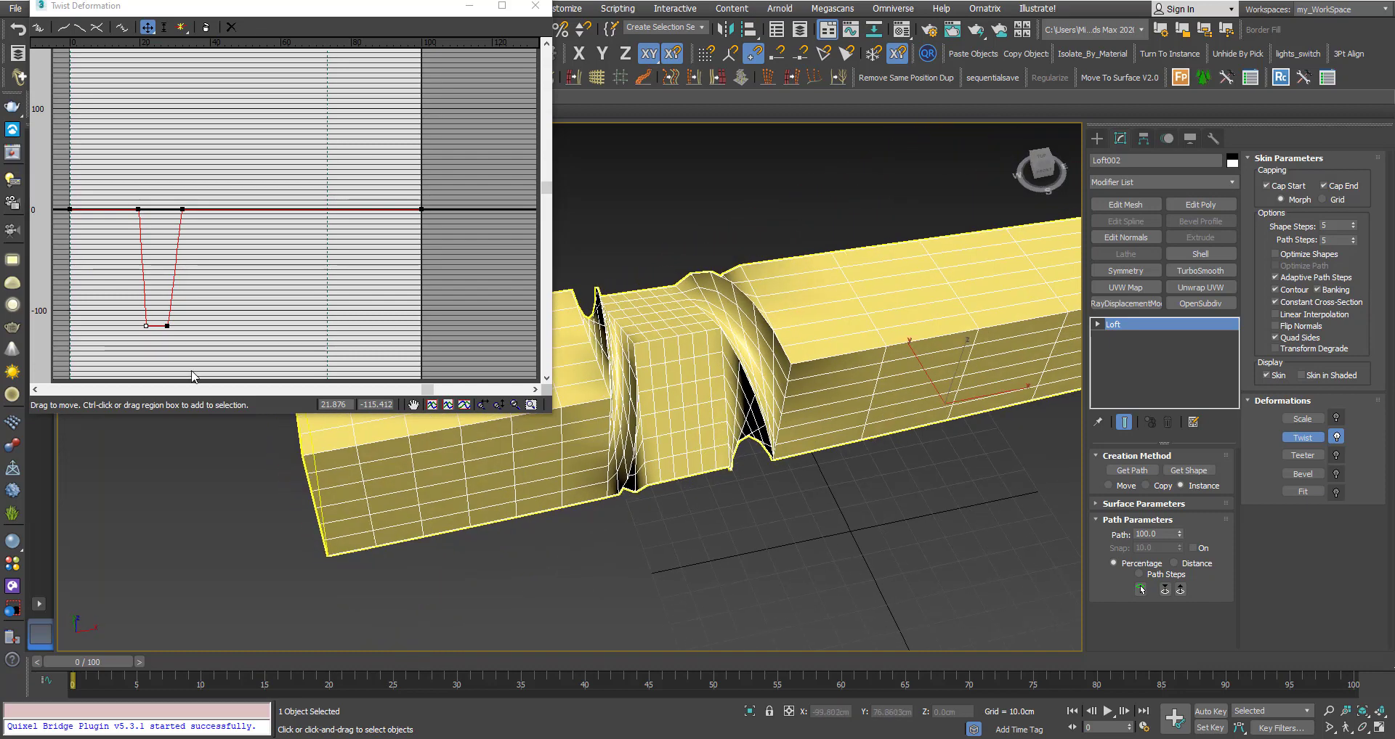
drag(146, 329, 159, 327)
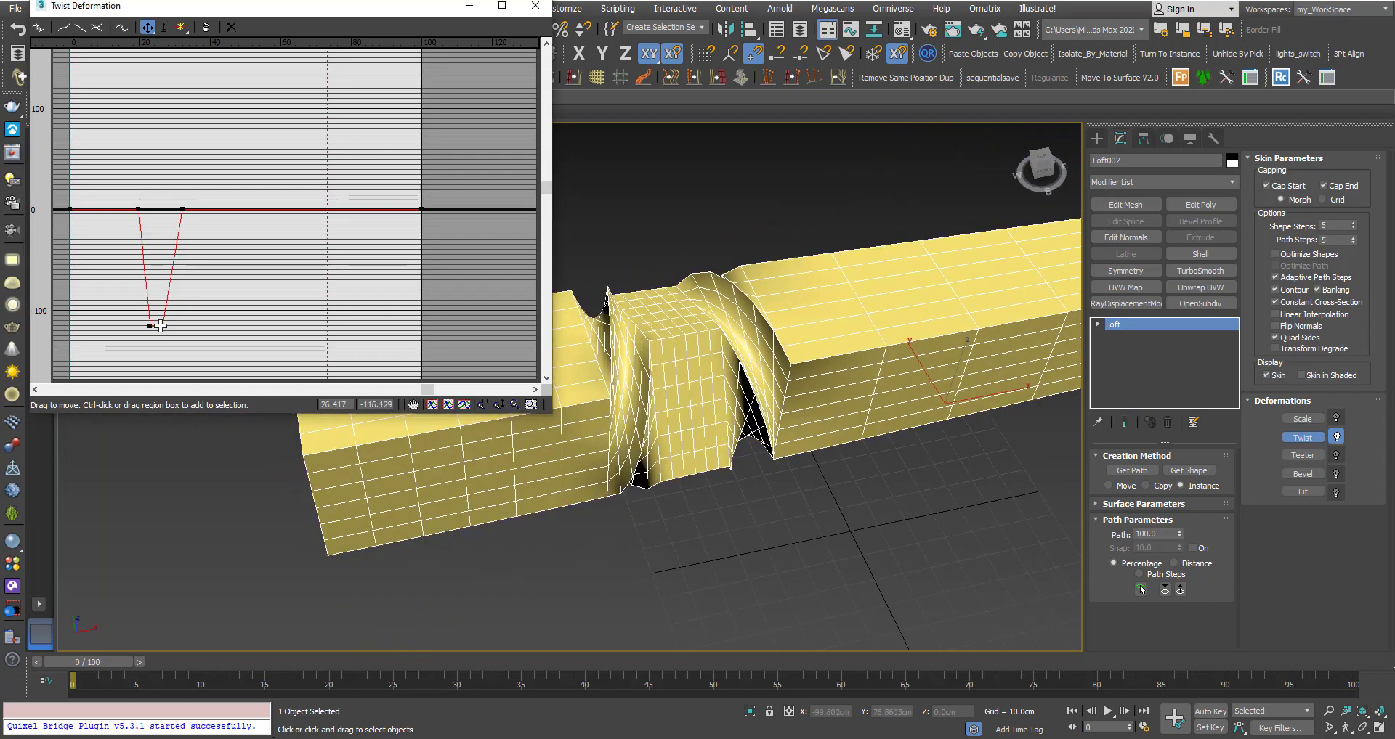
drag(181, 209, 131, 210)
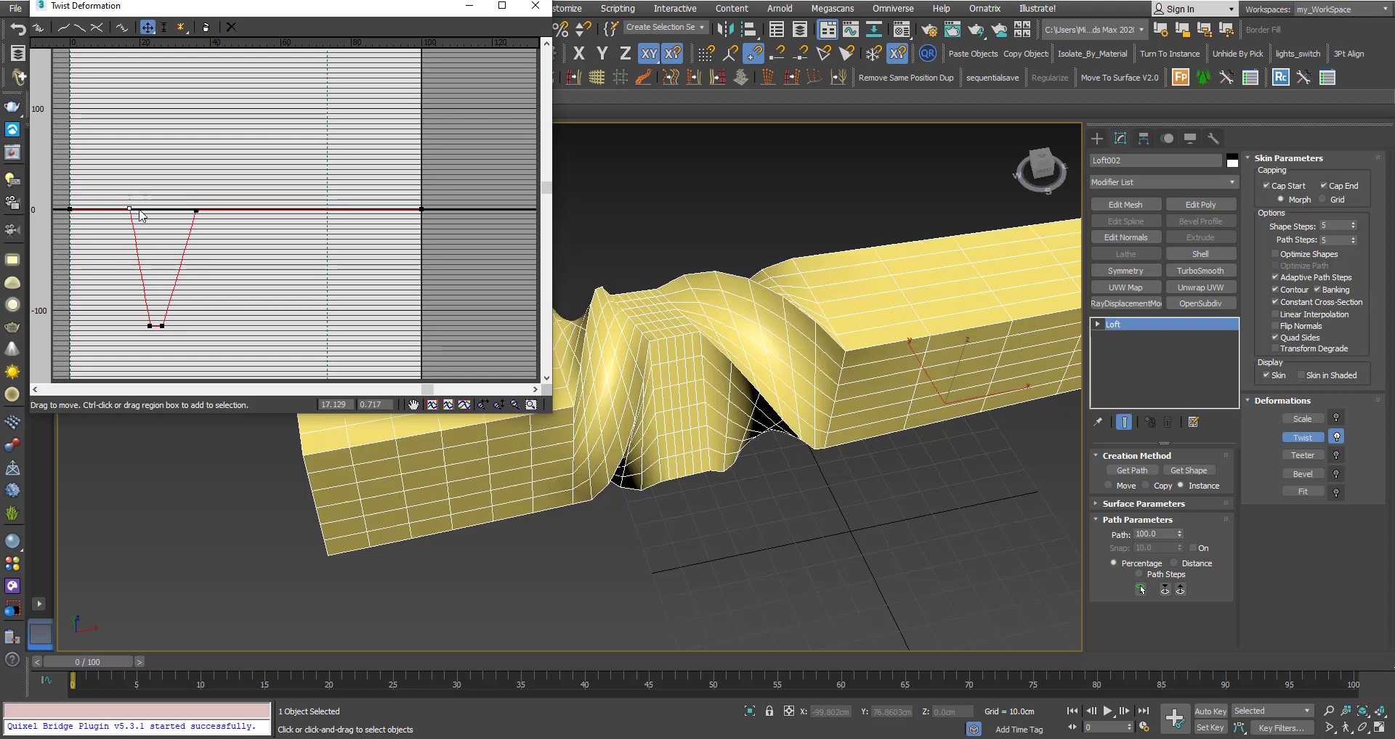
scroll(666, 393, down, 2)
alt+middle_drag(666, 393, 595, 274)
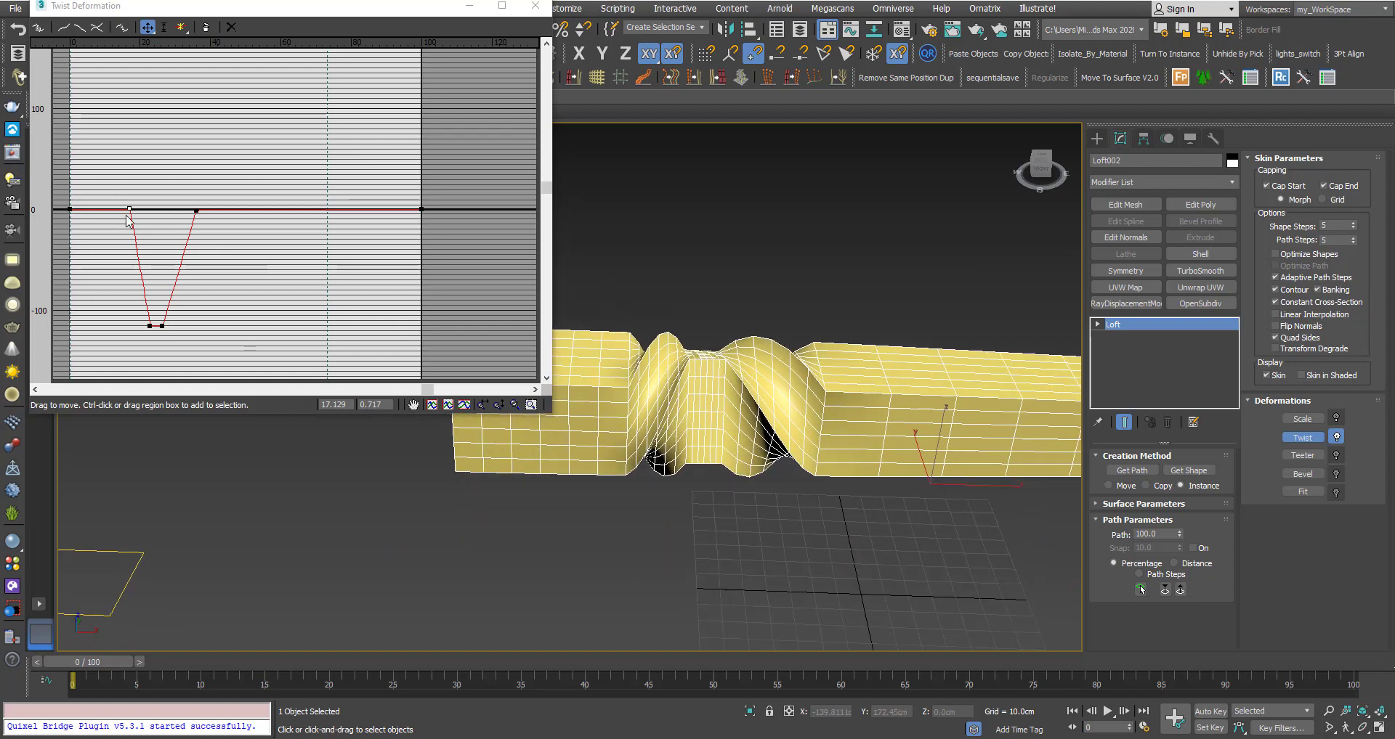
Set the left and right shoulder twist points to exactly 0, then select both low points of the dip.
click(167, 238)
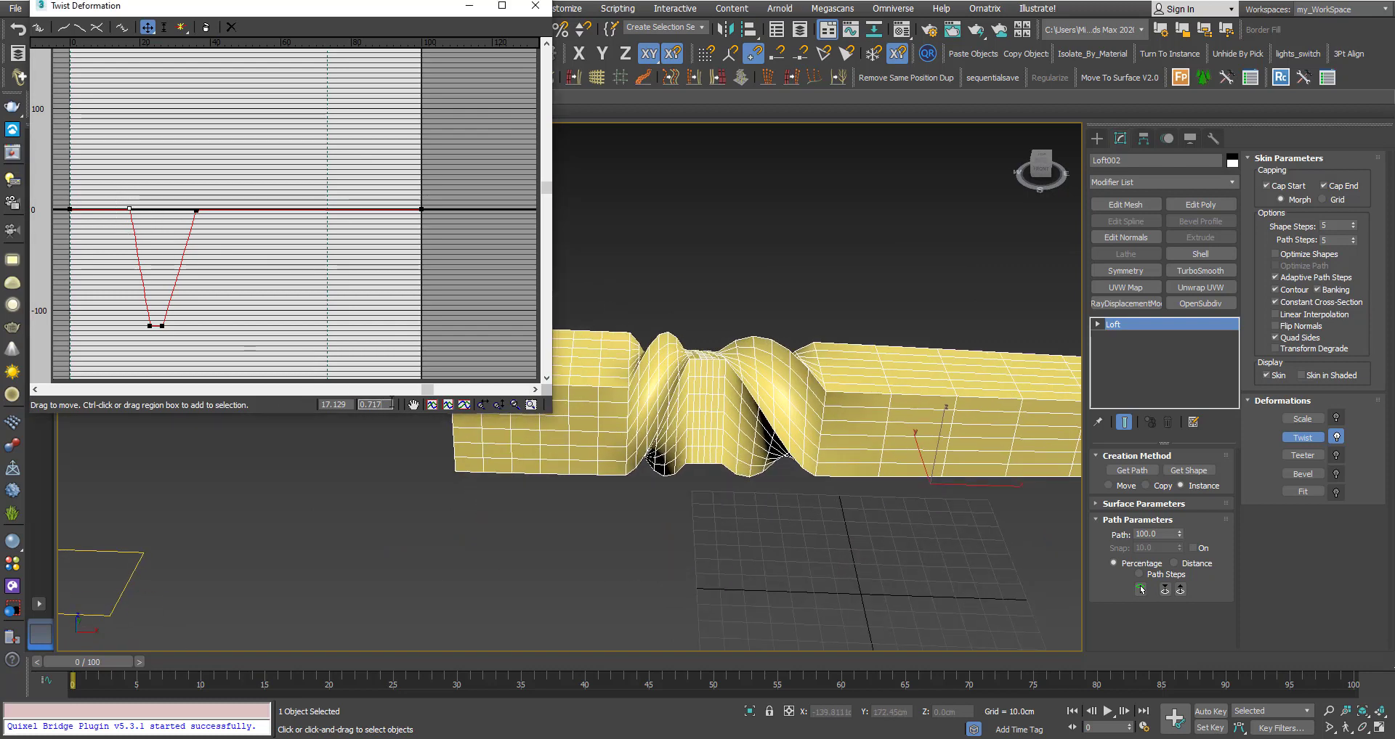
text(0)
key(Return)
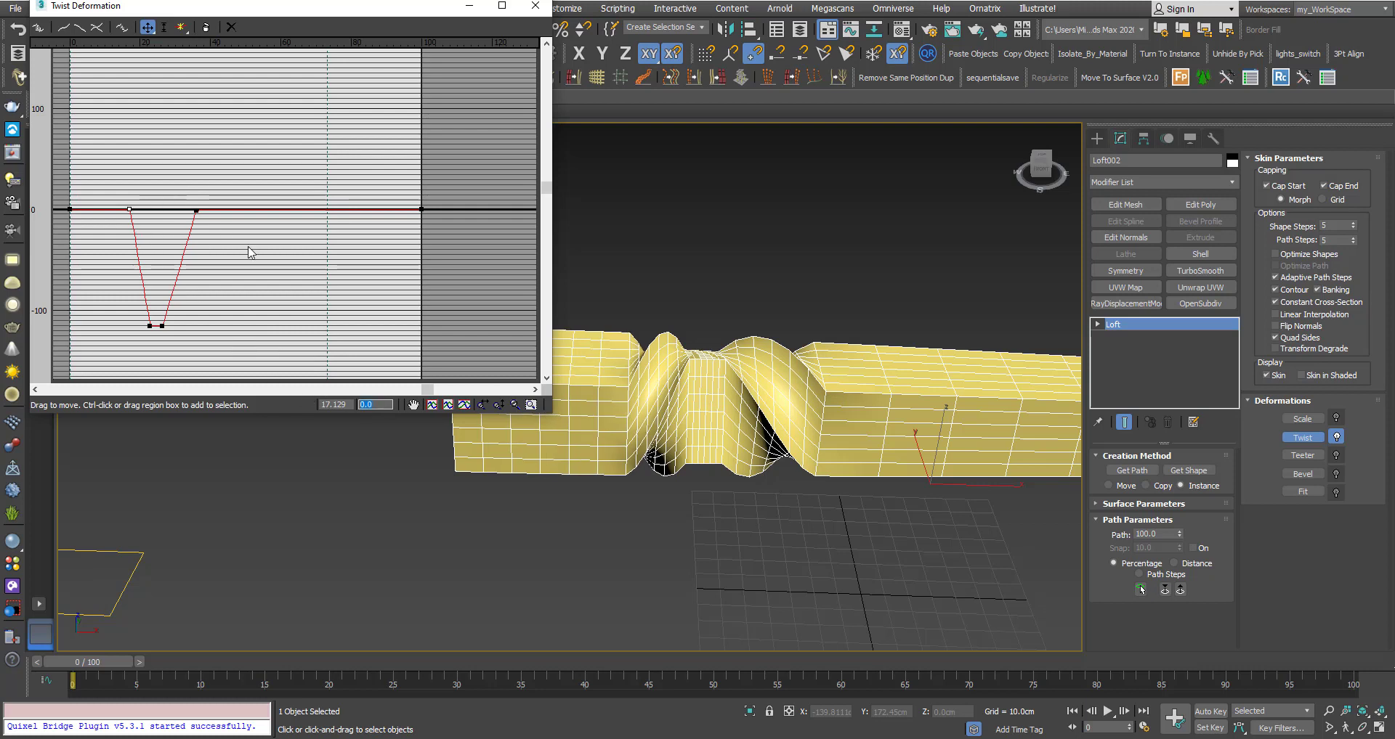
drag(248, 247, 254, 247)
text(0)
key(Return)
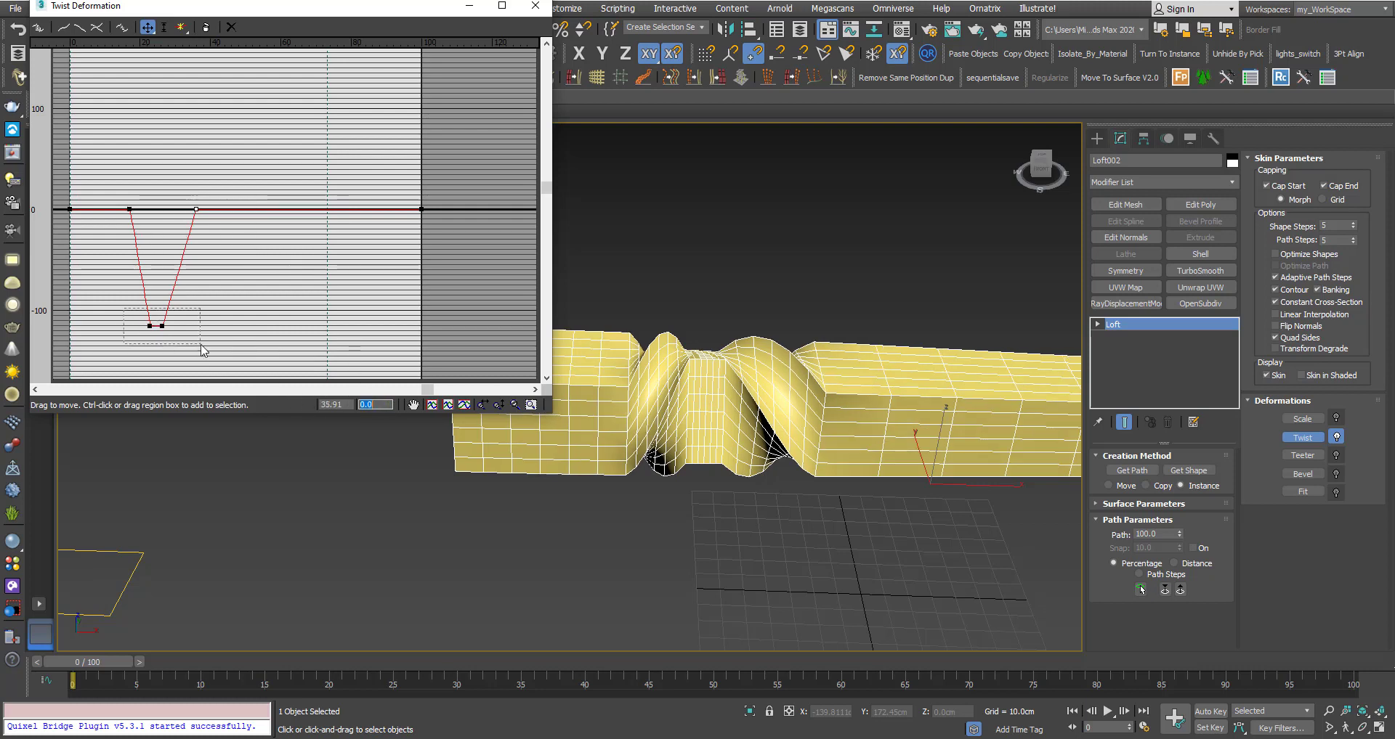
drag(201, 345, 167, 123)
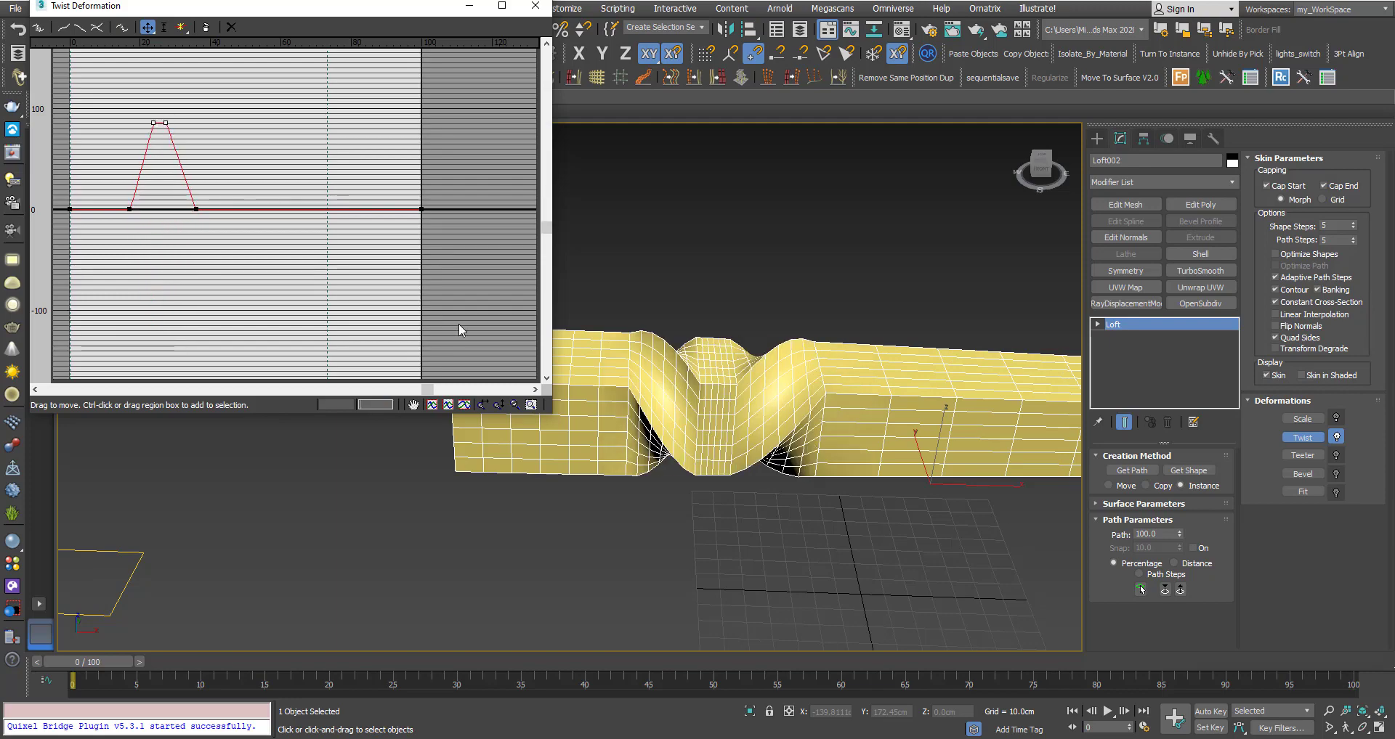
Drag the selected twist points further right along the path, then deselect them.
alt+middle_drag(726, 454, 766, 453)
drag(113, 96, 271, 207)
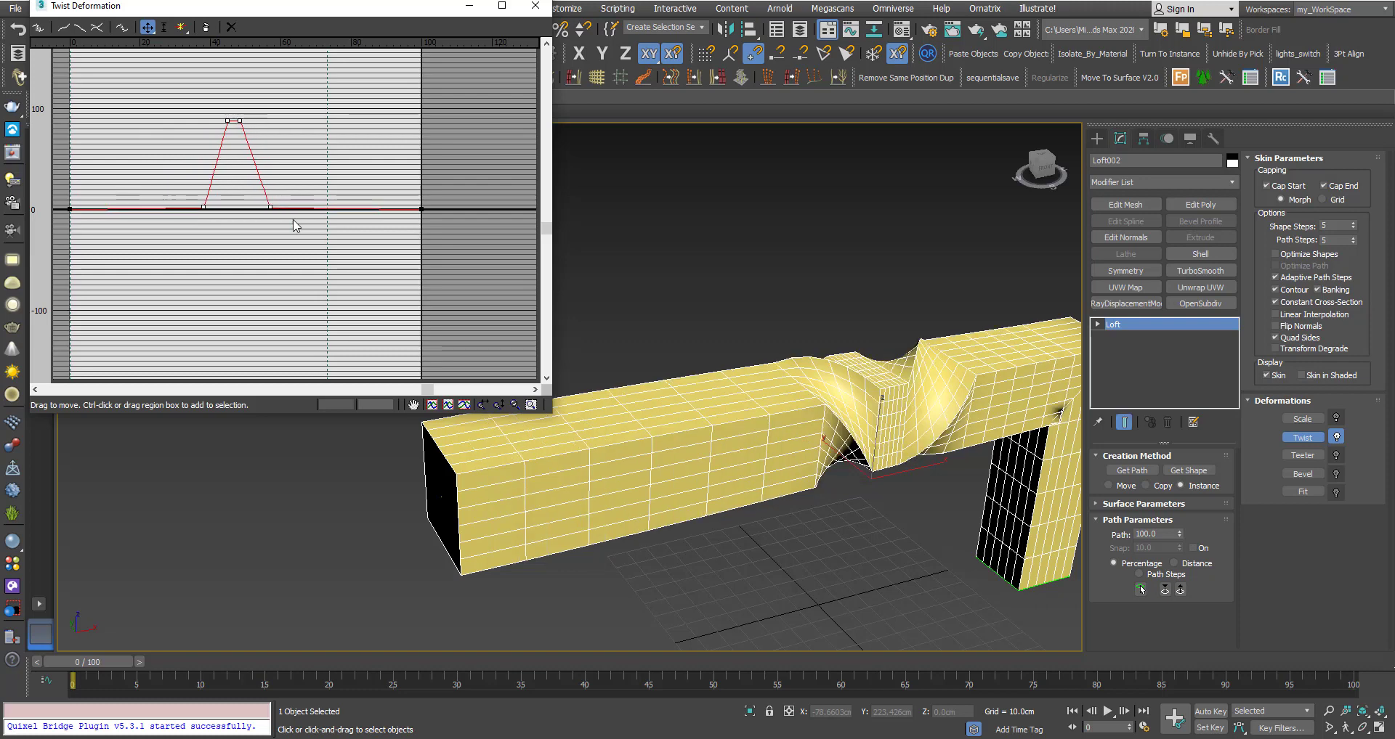
alt+middle_drag(808, 409, 698, 392)
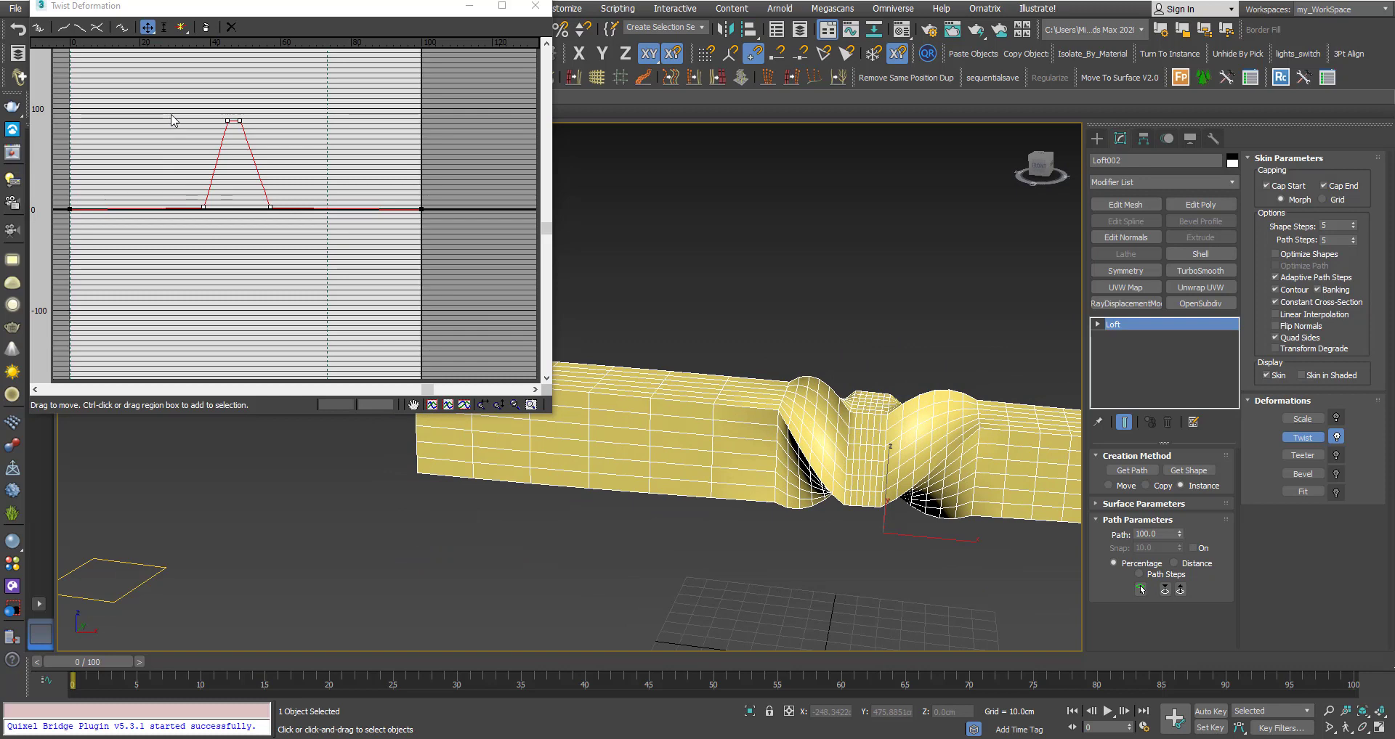
click(243, 255)
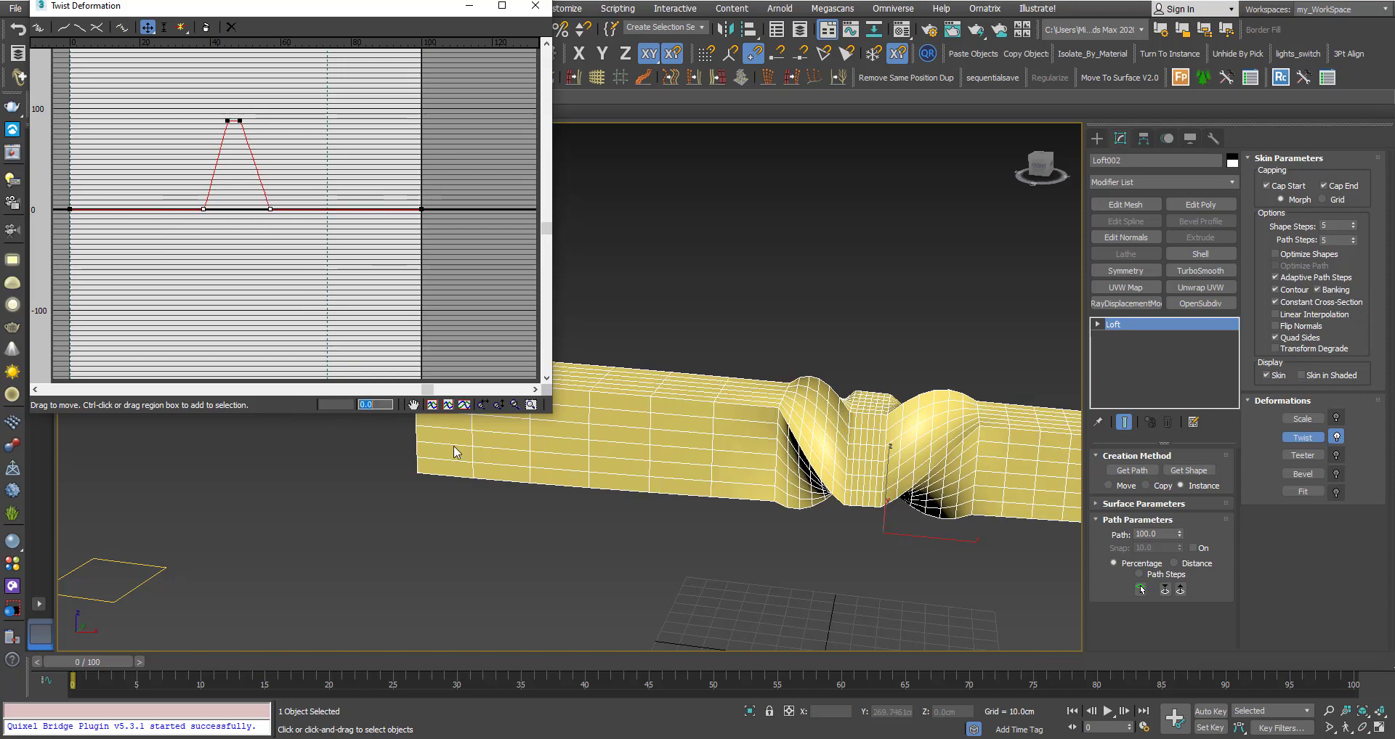
alt+middle_drag(730, 473, 575, 463)
scroll(726, 412, up, 2)
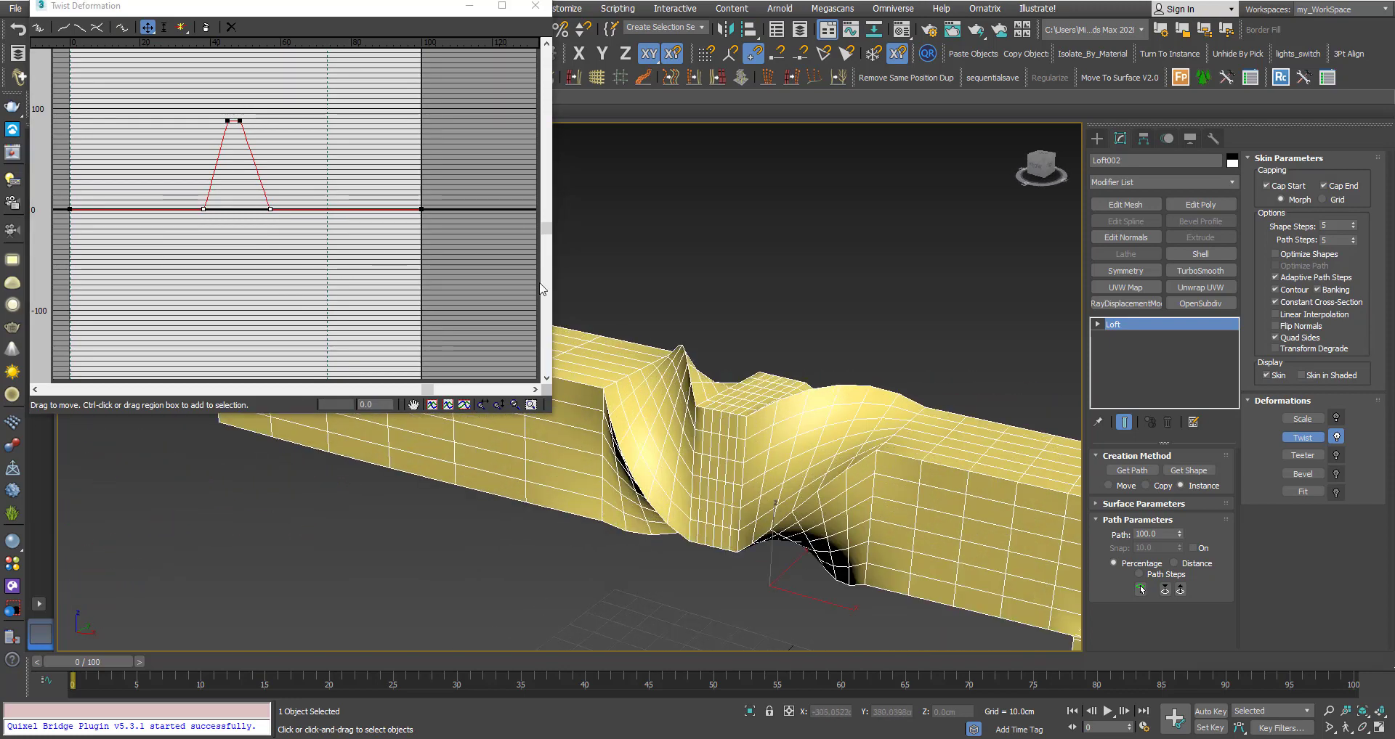
Minimize the Twist Deformation window and apply TurboSmooth to the loft with 2 iterations.
click(469, 6)
scroll(569, 324, up, 5)
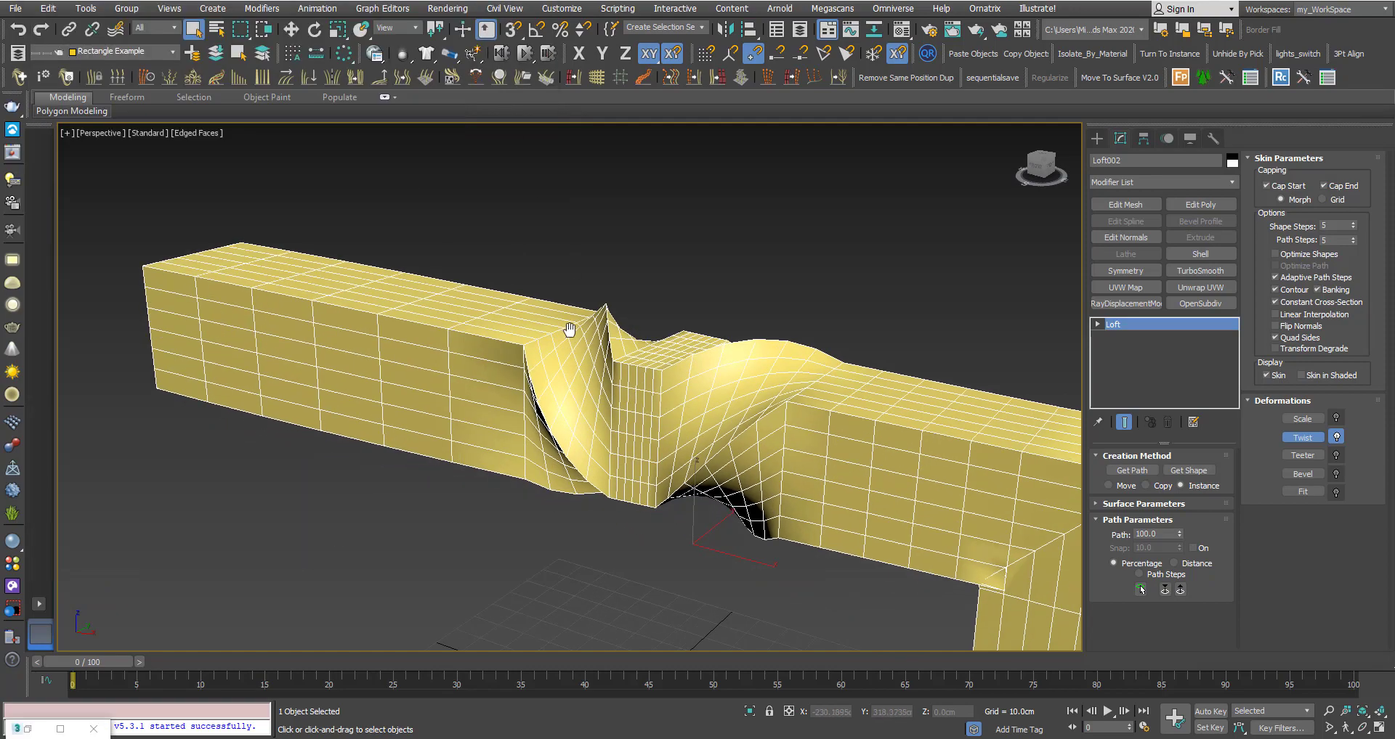
alt+middle_drag(619, 329, 654, 364)
scroll(570, 341, down, 3)
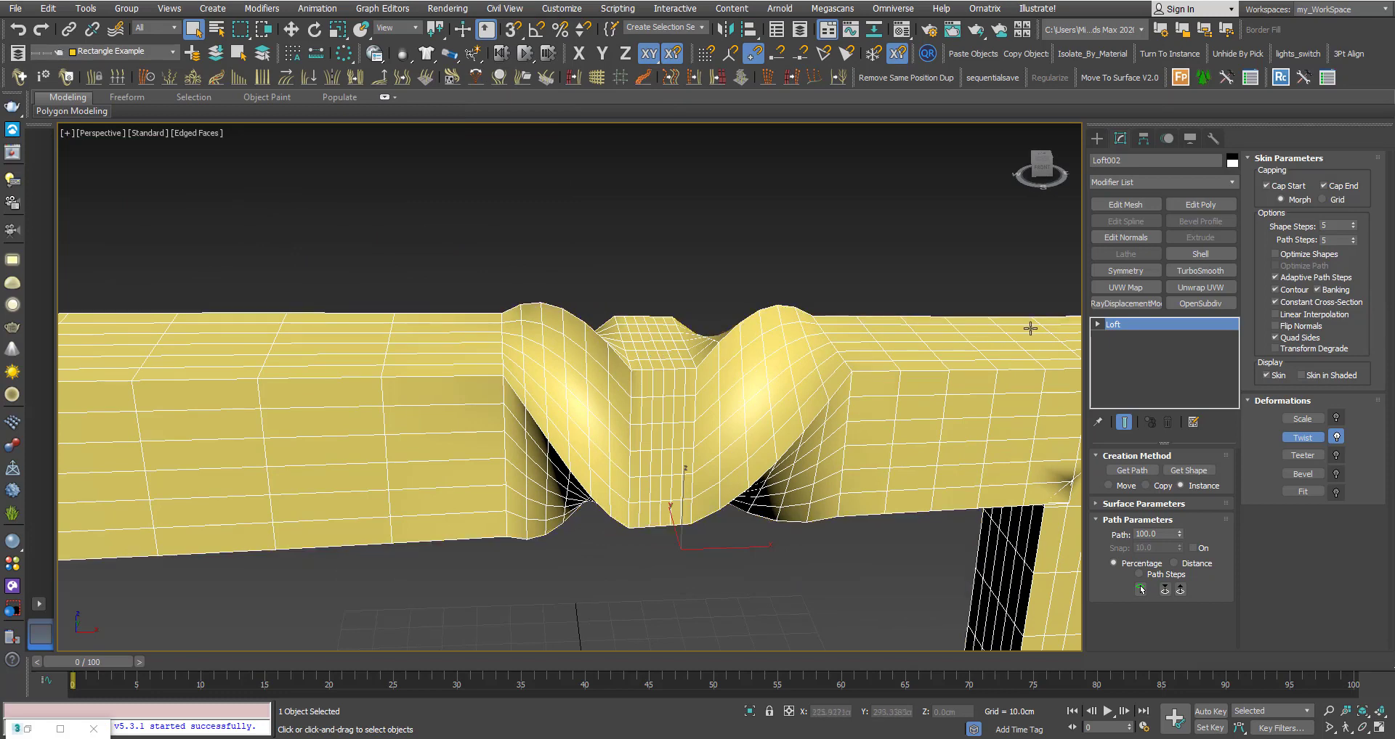
click(1184, 271)
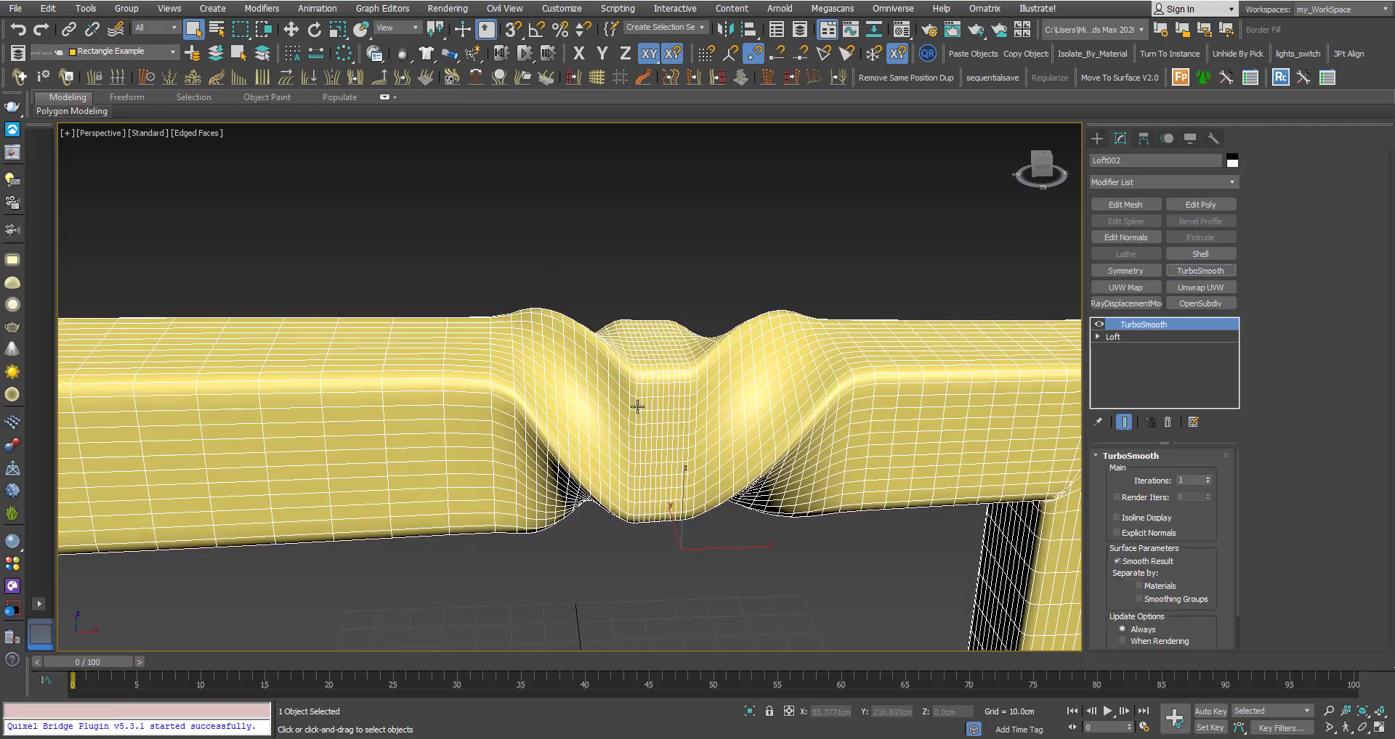
middle_drag(638, 405, 610, 383)
key(F4)
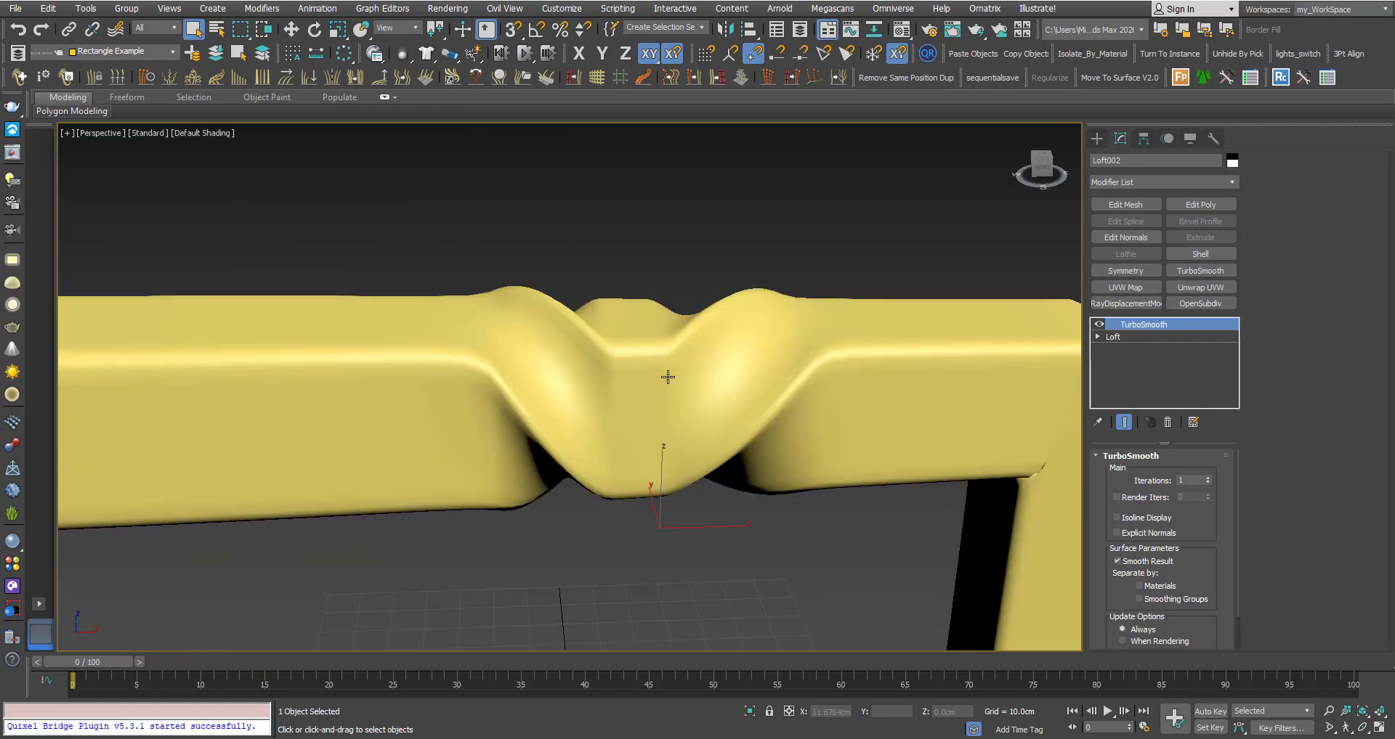
click(1208, 478)
click(845, 520)
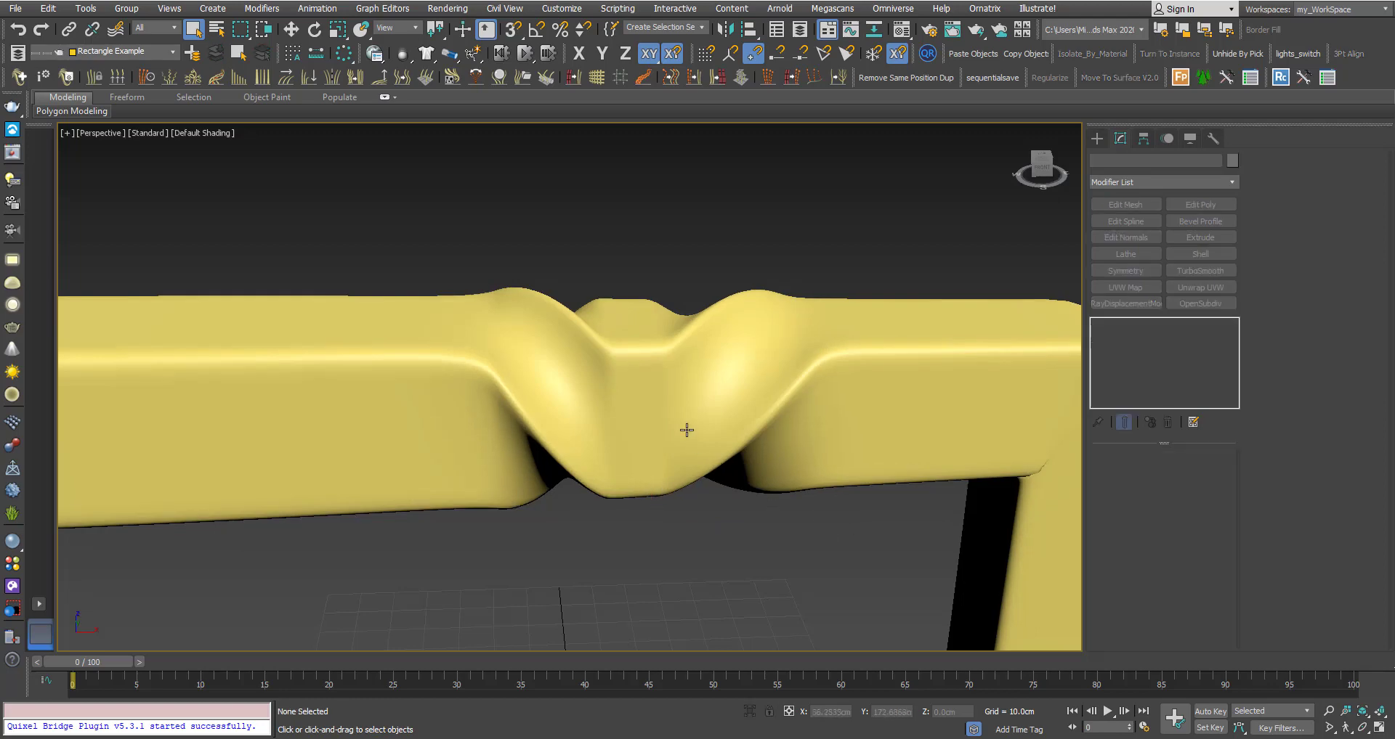
mouse_move(685, 425)
middle_down()
mouse_move(492, 398)
mouse_move(526, 385)
mouse_move(672, 397)
mouse_move(459, 380)
mouse_move(480, 369)
mouse_move(391, 391)
middle_up()
scroll(505, 378, down, 5)
Turn TurboSmooth's display off and insert an Edit Poly modifier above the Loft in Polygon mode.
click(460, 380)
click(1099, 324)
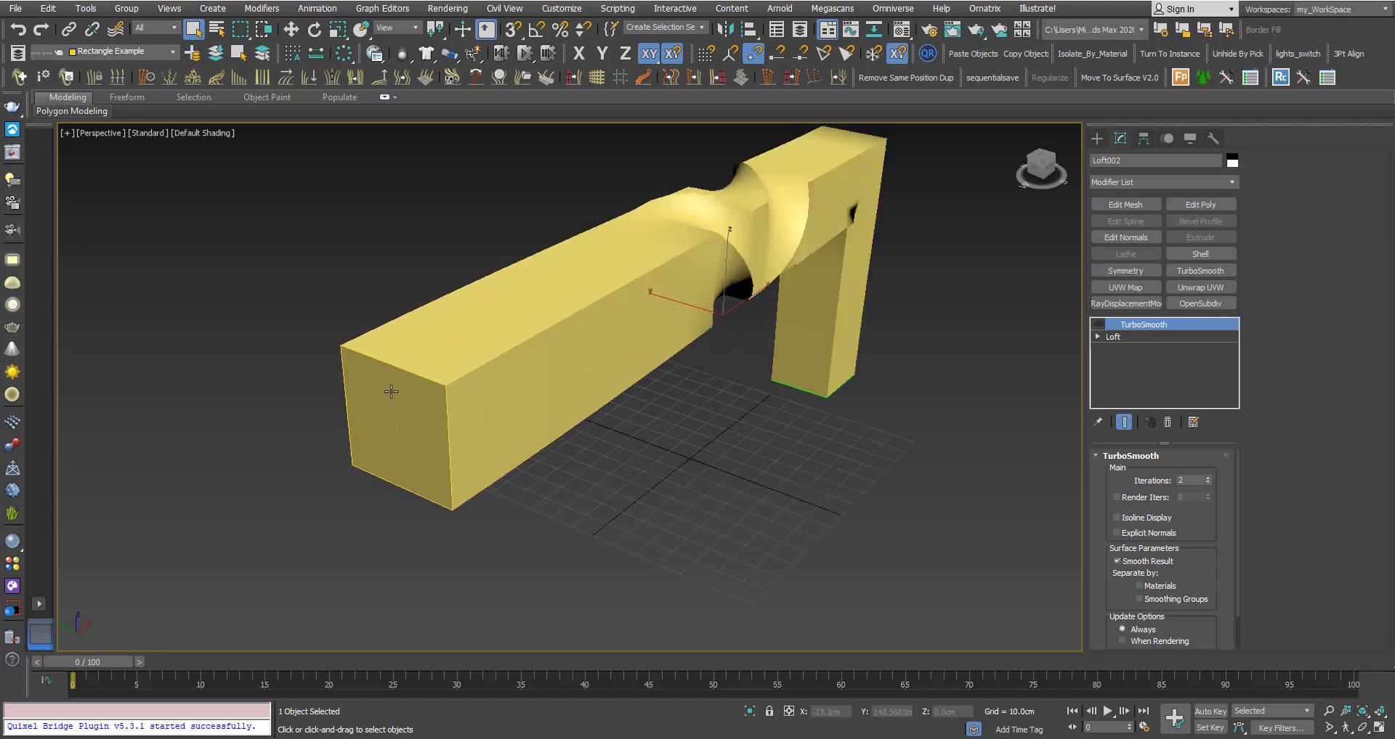
click(1099, 325)
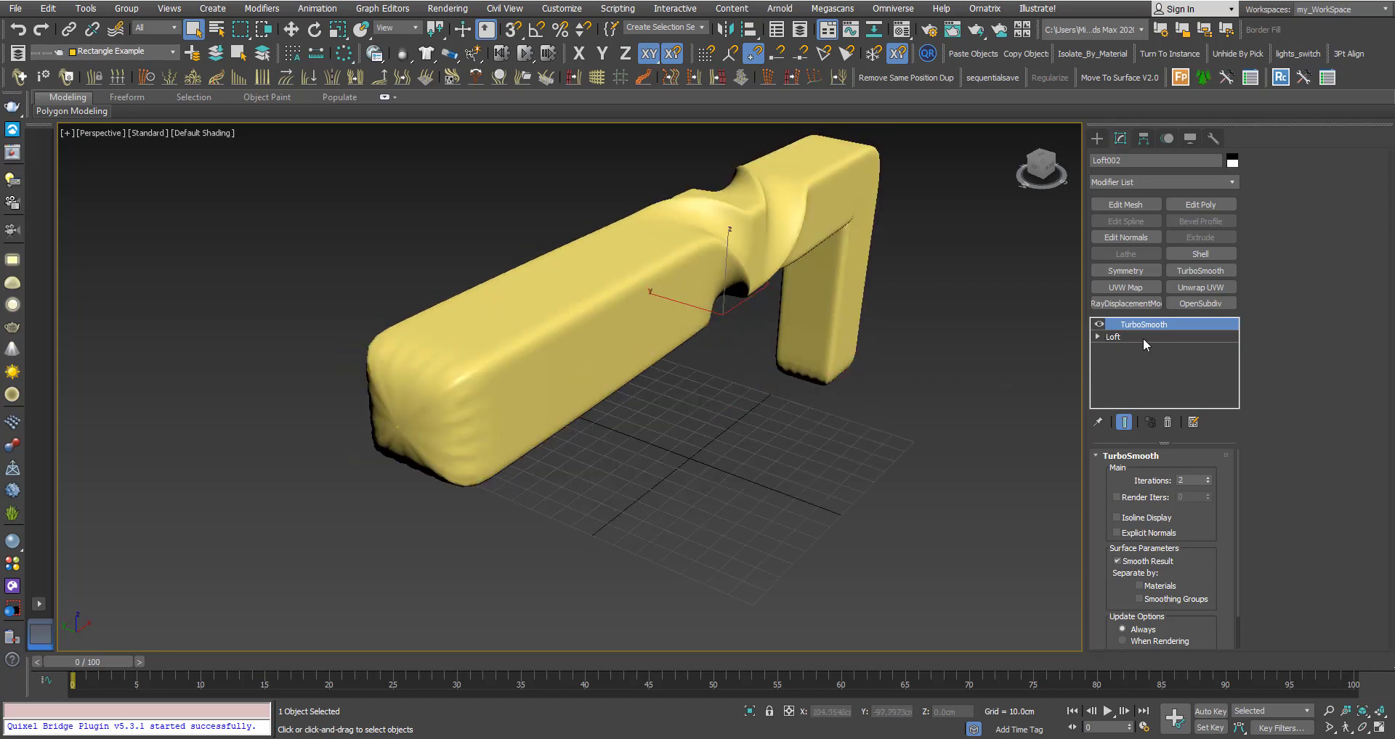
click(1099, 324)
click(1125, 338)
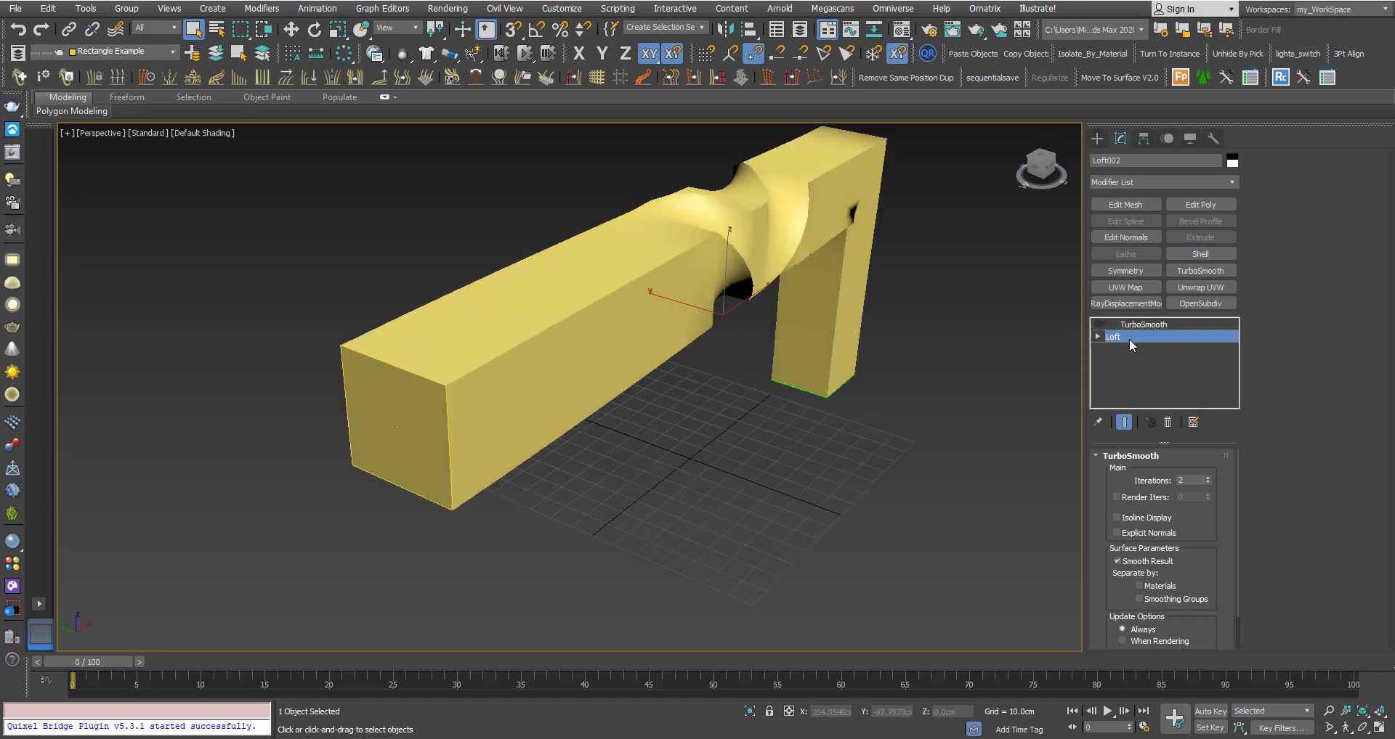
click(1200, 204)
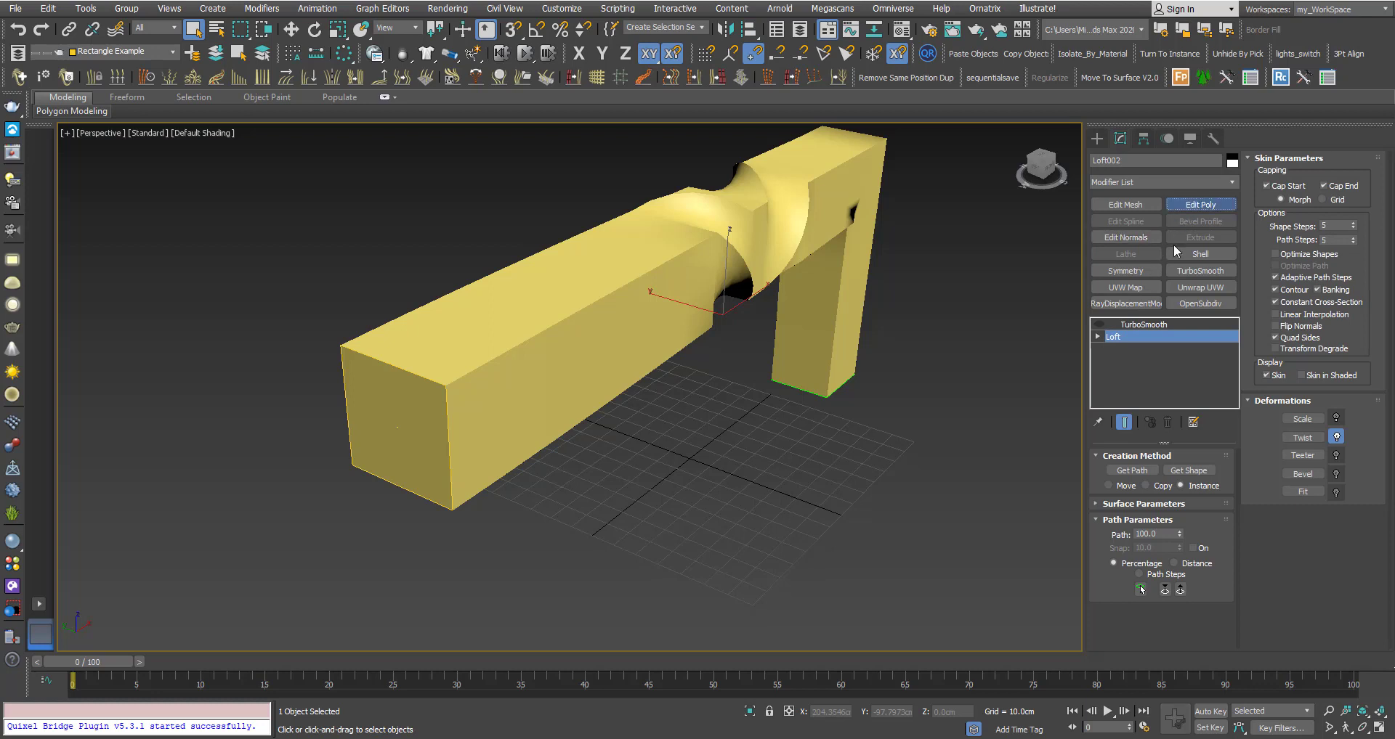
click(1329, 176)
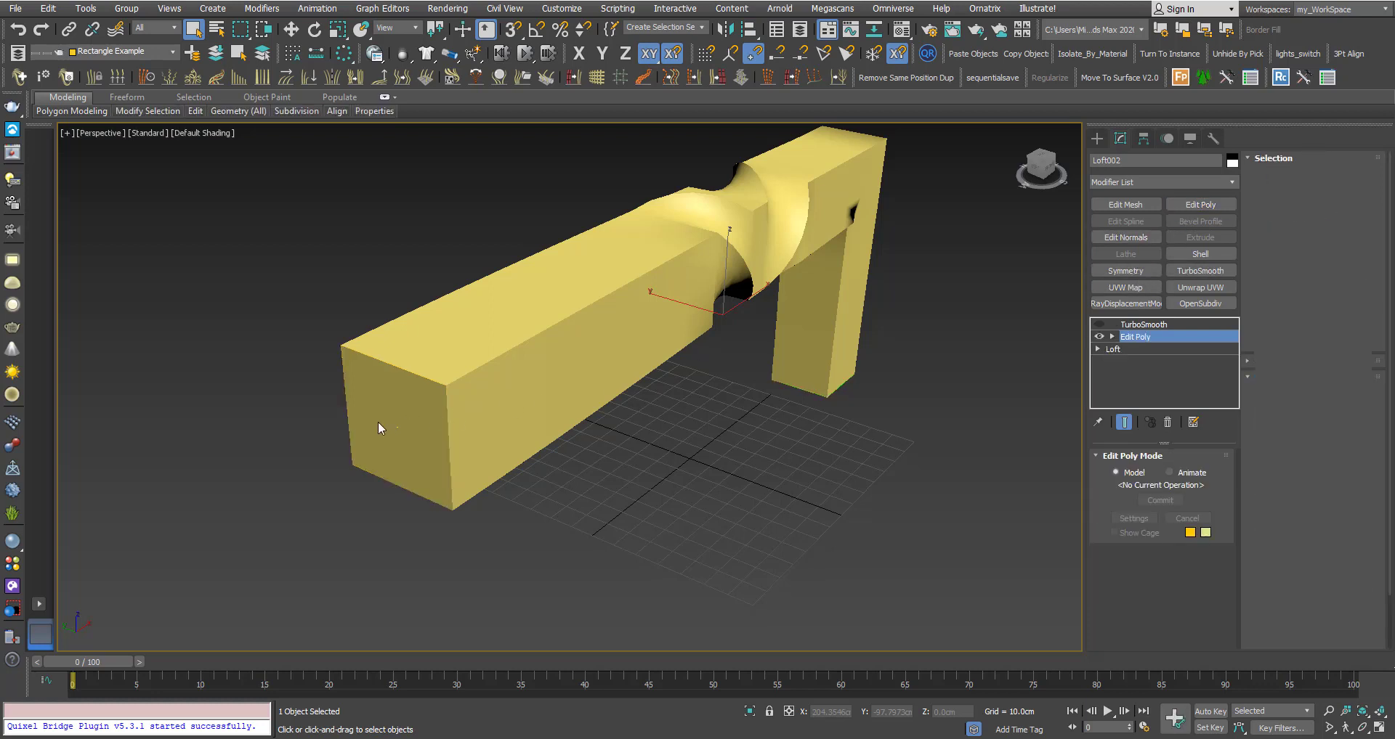
Inset the loft's front end face, collapse it to a centre vertex, and turn TurboSmooth back on.
click(378, 422)
click(1334, 429)
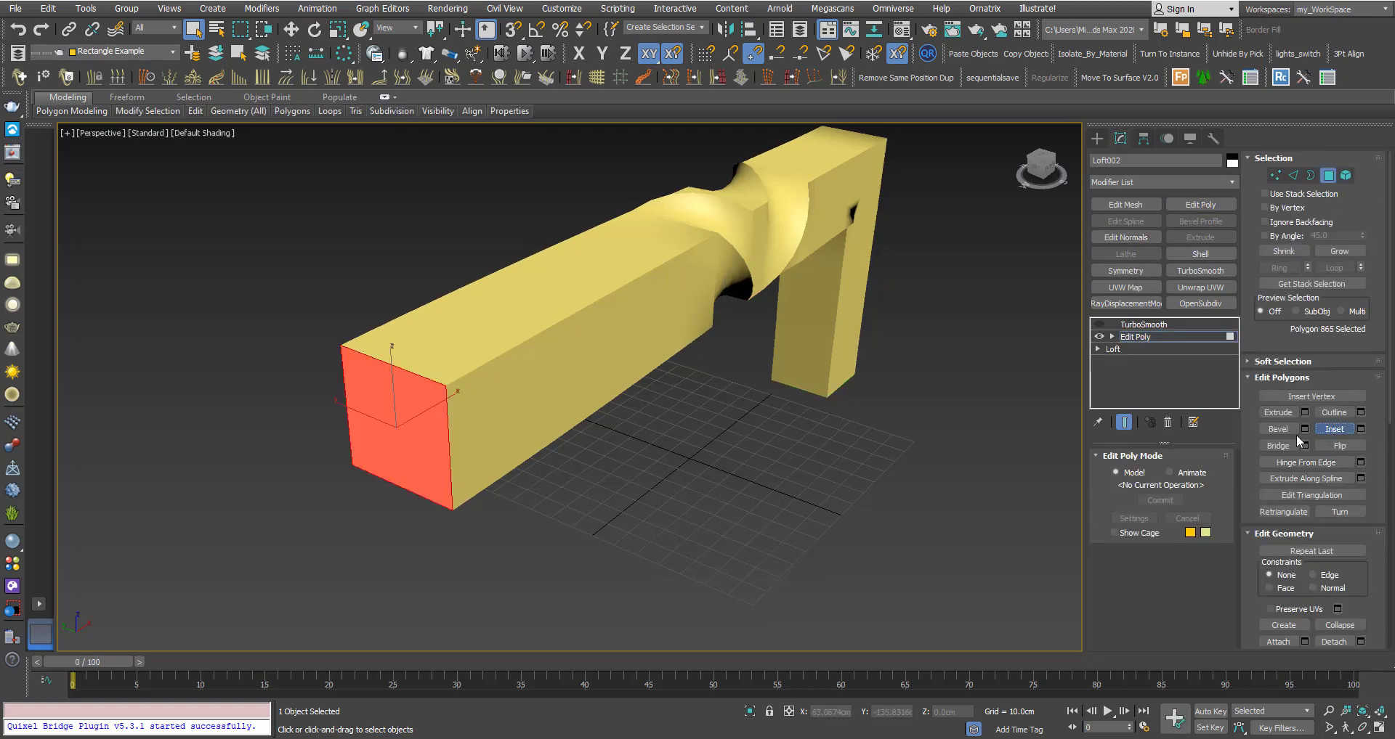
drag(404, 409, 429, 441)
key(F4)
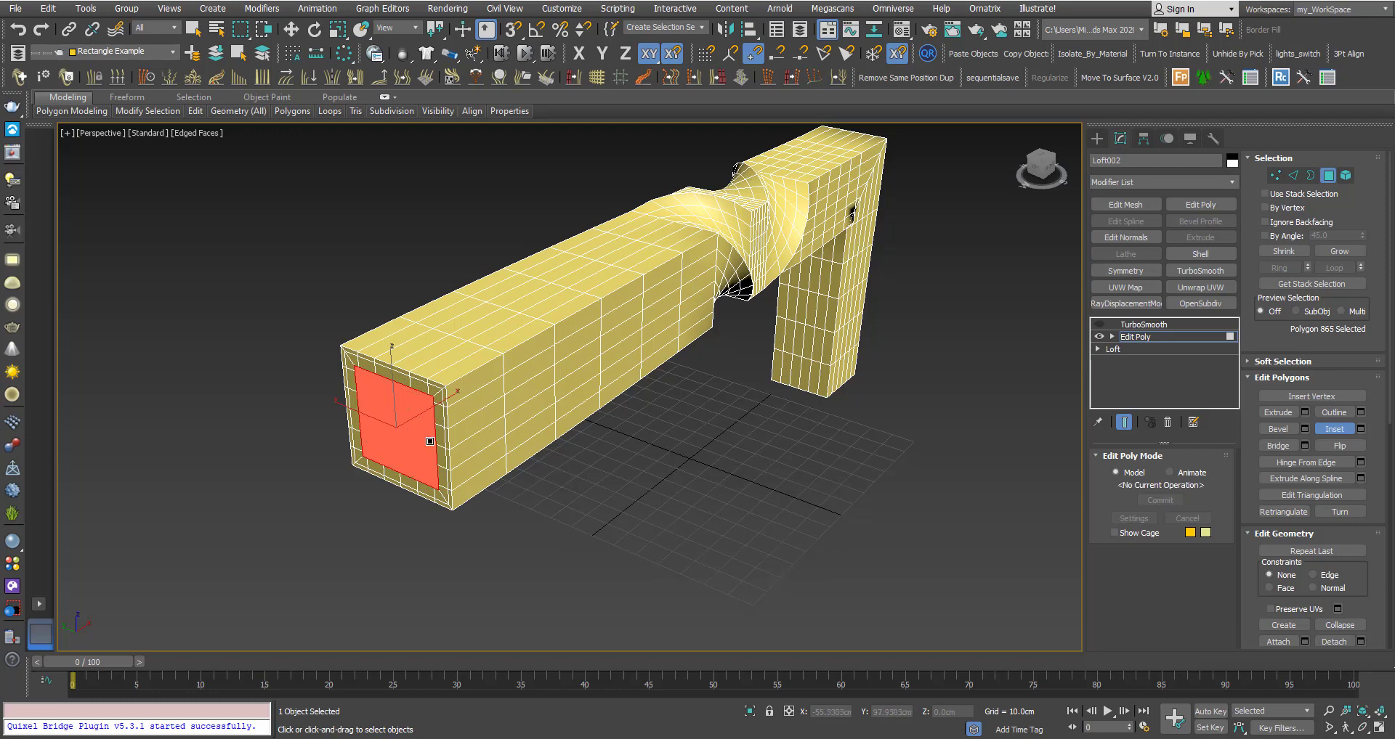
click(1334, 626)
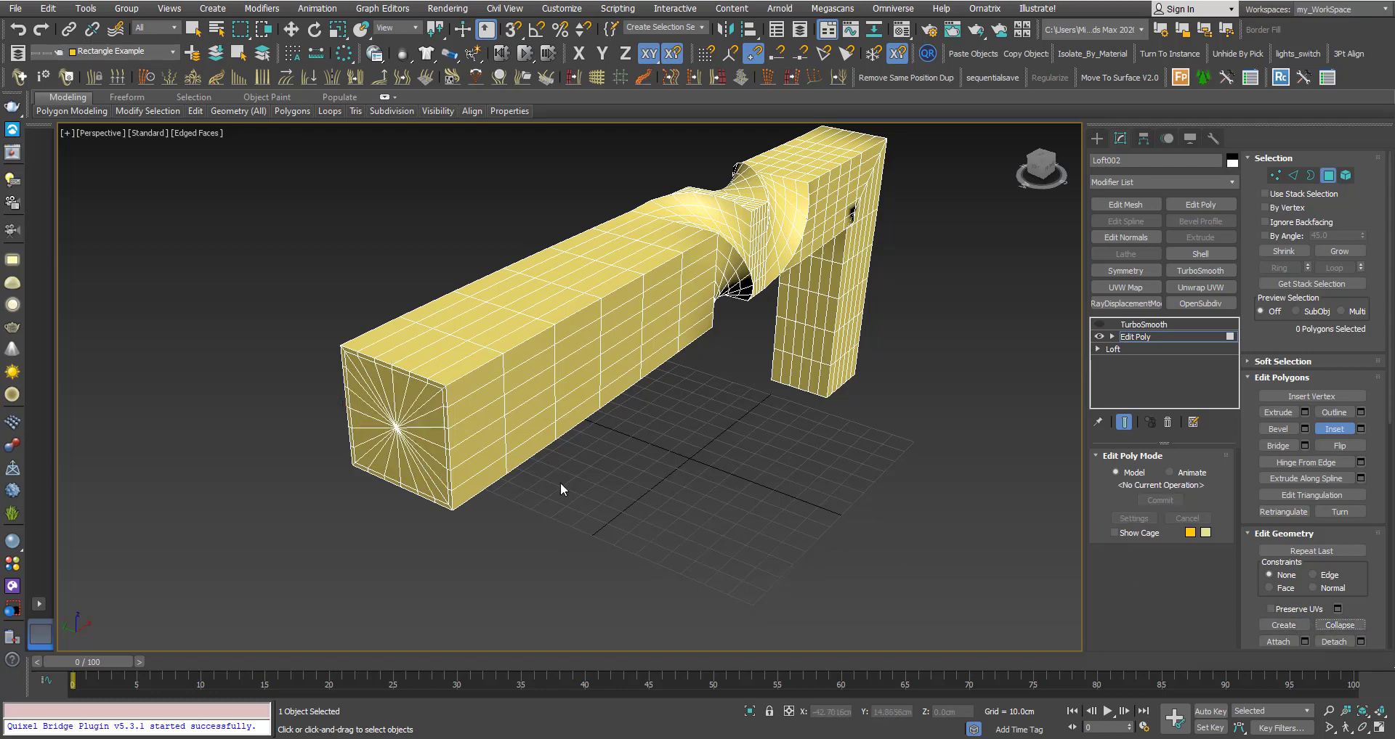
click(1143, 324)
click(1099, 324)
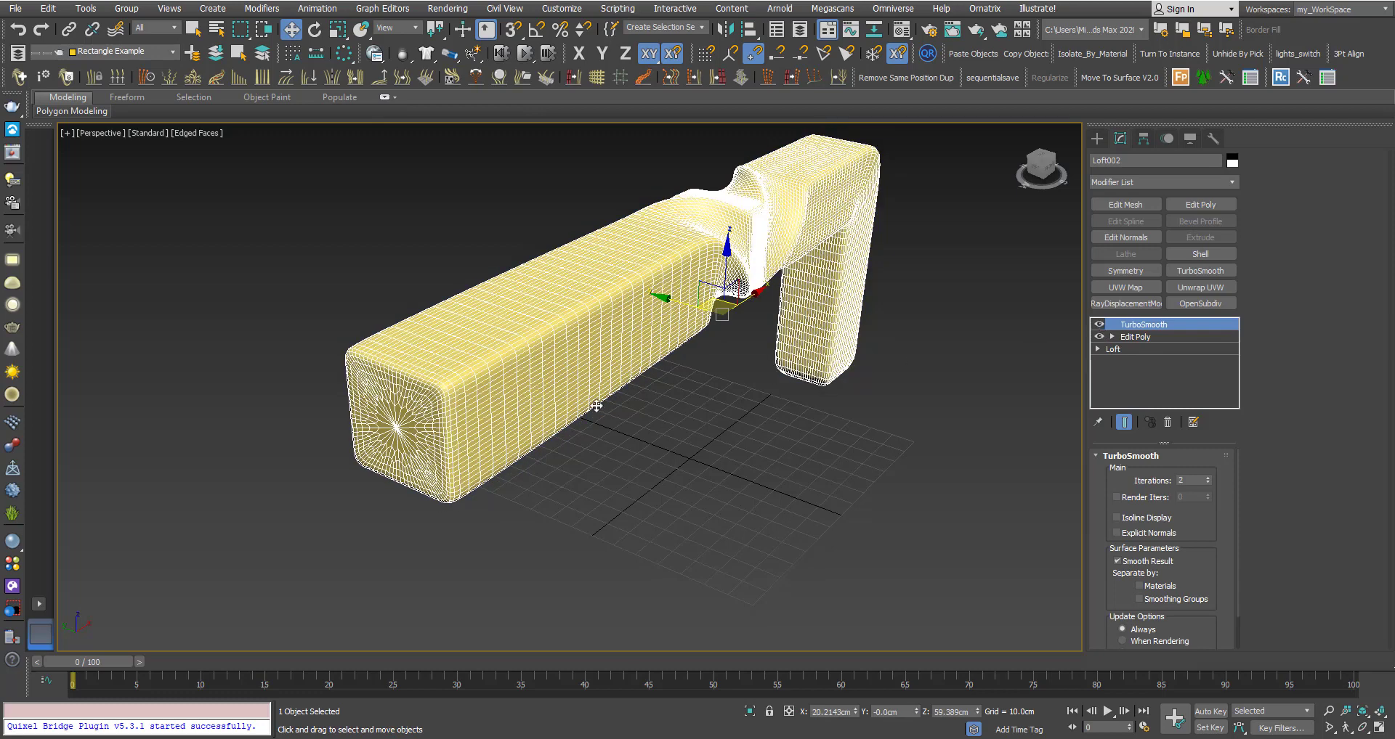
click(634, 434)
key(F4)
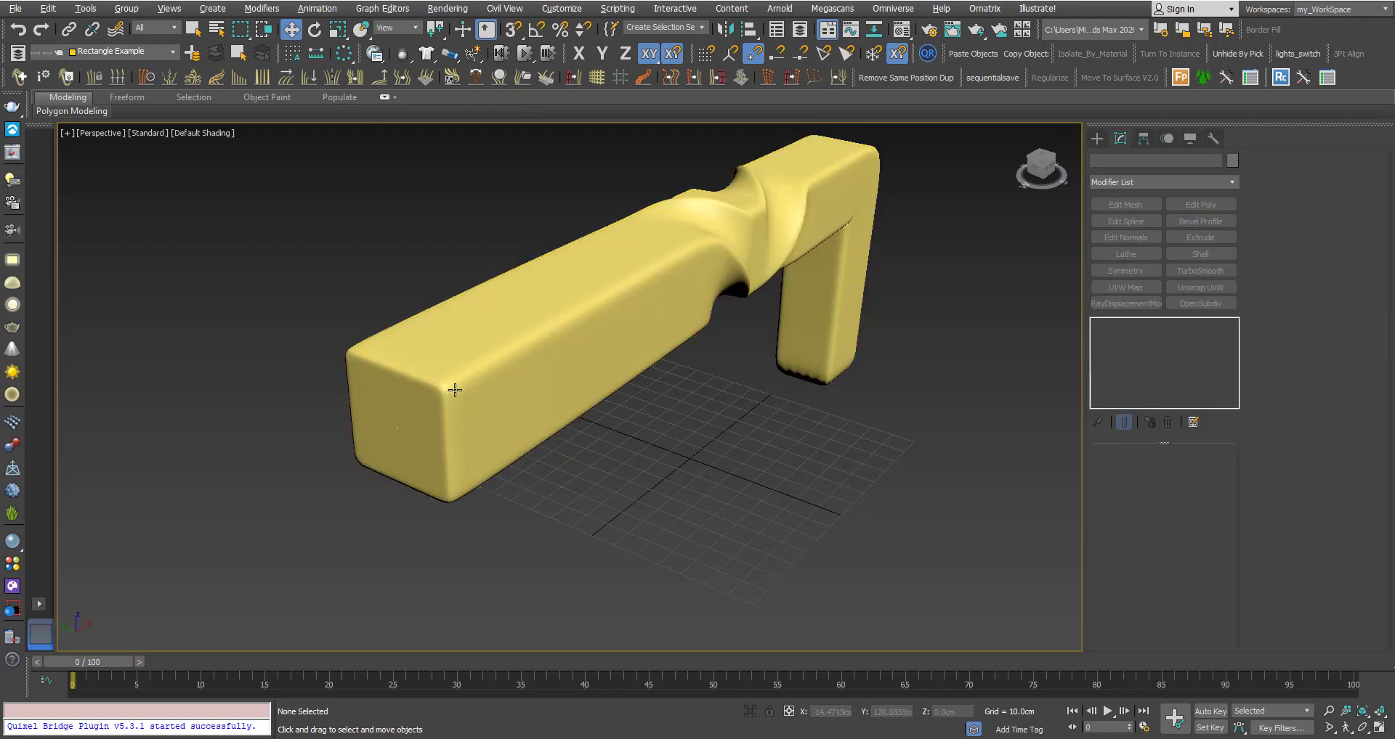
mouse_move(454, 391)
alt+middle_down()
mouse_move(402, 398)
mouse_move(564, 380)
mouse_move(439, 376)
alt+middle_up()
scroll(554, 345, down, 2)
scroll(551, 372, up, 2)
middle_drag(542, 358, 514, 304)
scroll(569, 318, down, 2)
scroll(538, 295, up, 2)
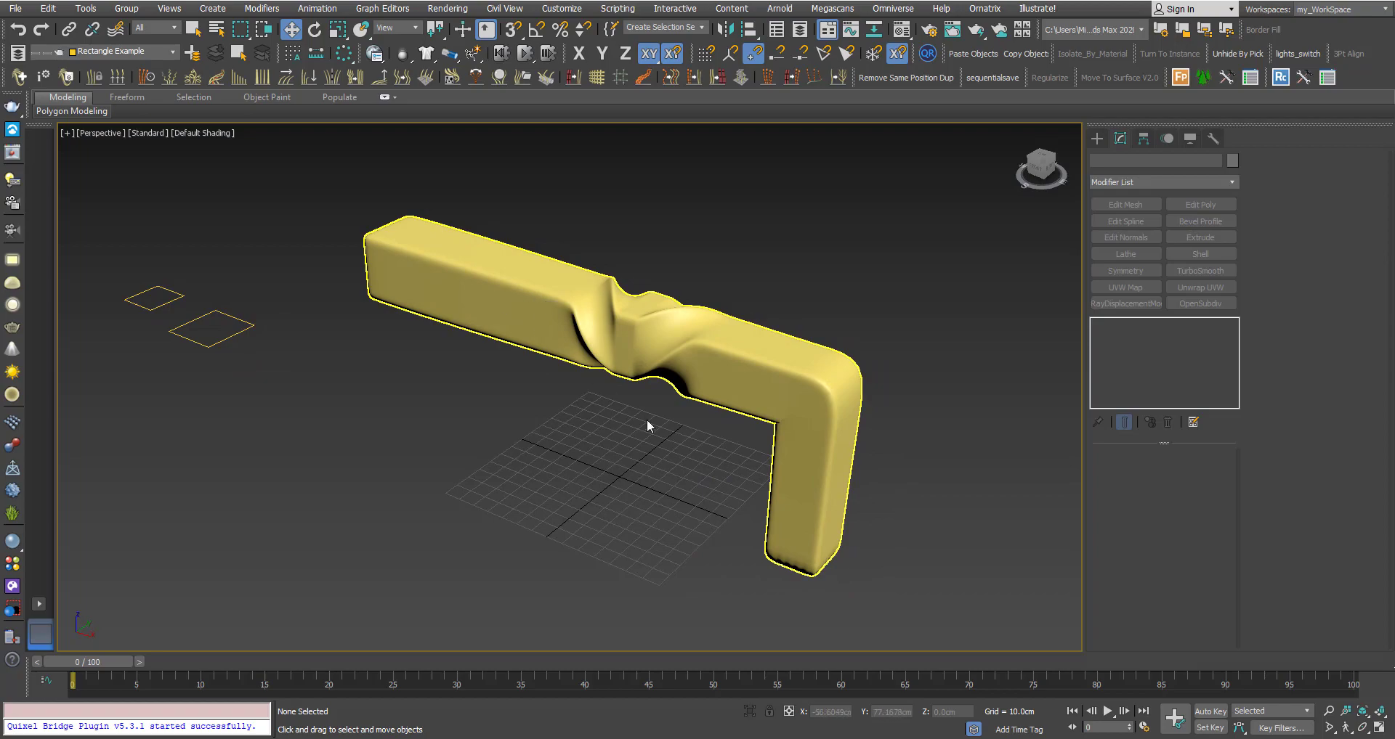